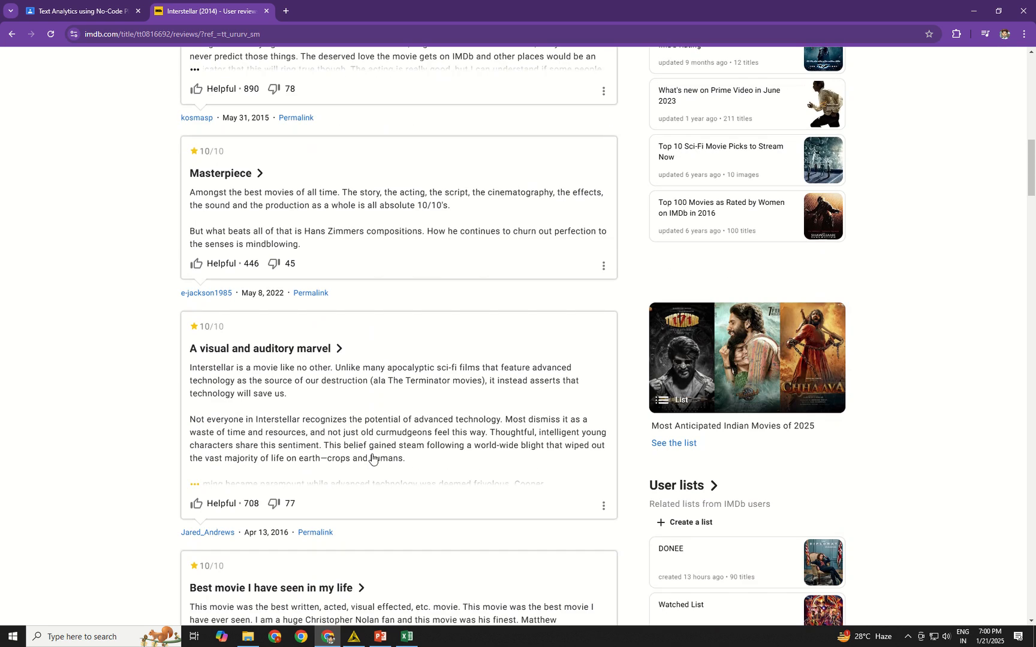
# Switch from the IMDb reviews to the Excel review sheet and widen the Index and URL columns to show their full contents.
pyautogui.scroll(10, 371, 456)
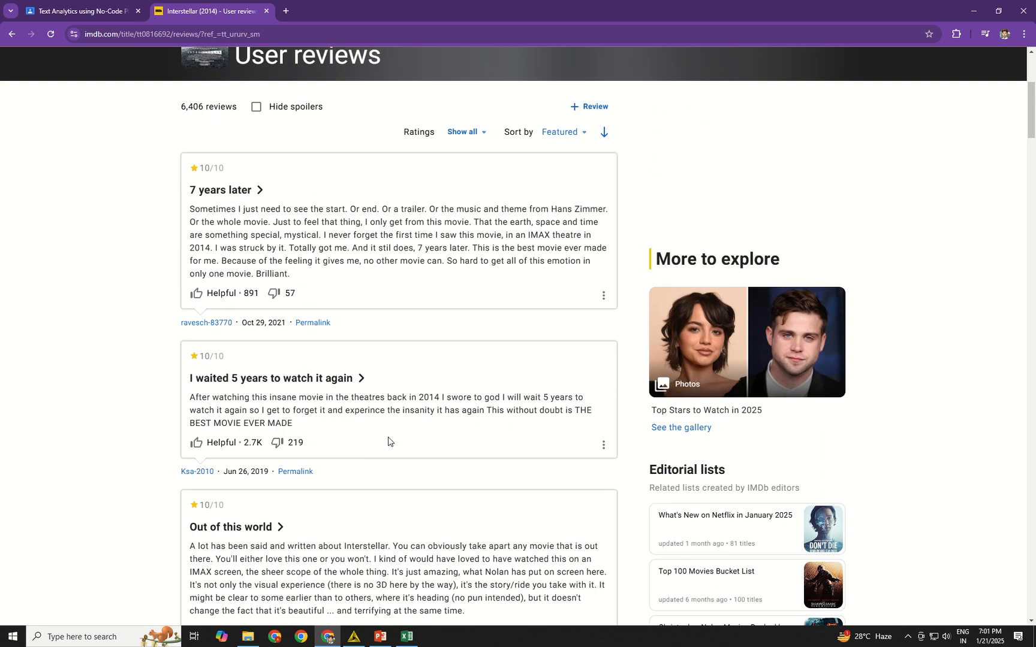
pyautogui.scroll(-2, 389, 441)
pyautogui.click(407, 636)
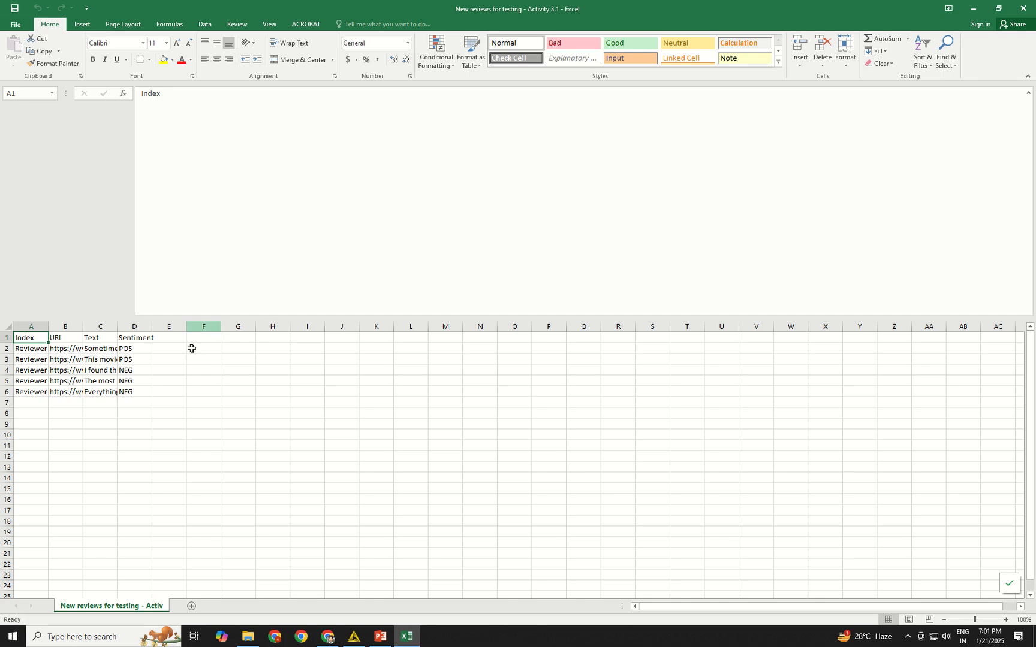
pyautogui.moveTo(48, 327); pyautogui.dragTo(303, 329)
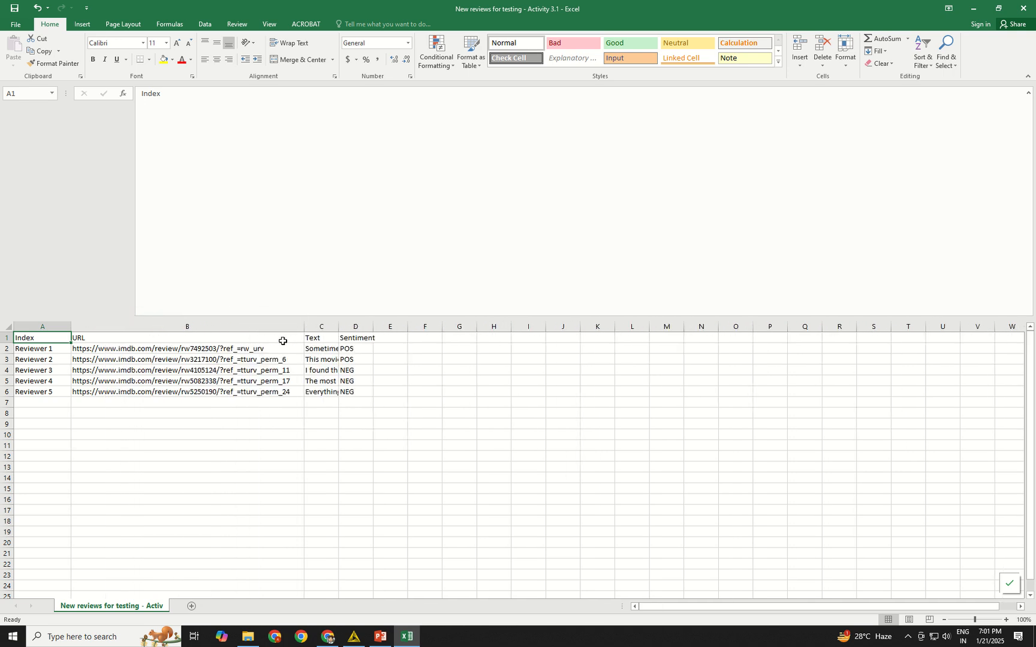
# Copy the Reviewer 1 URL from cell B2 and open it in a new Chrome tab.
pyautogui.click(281, 349)
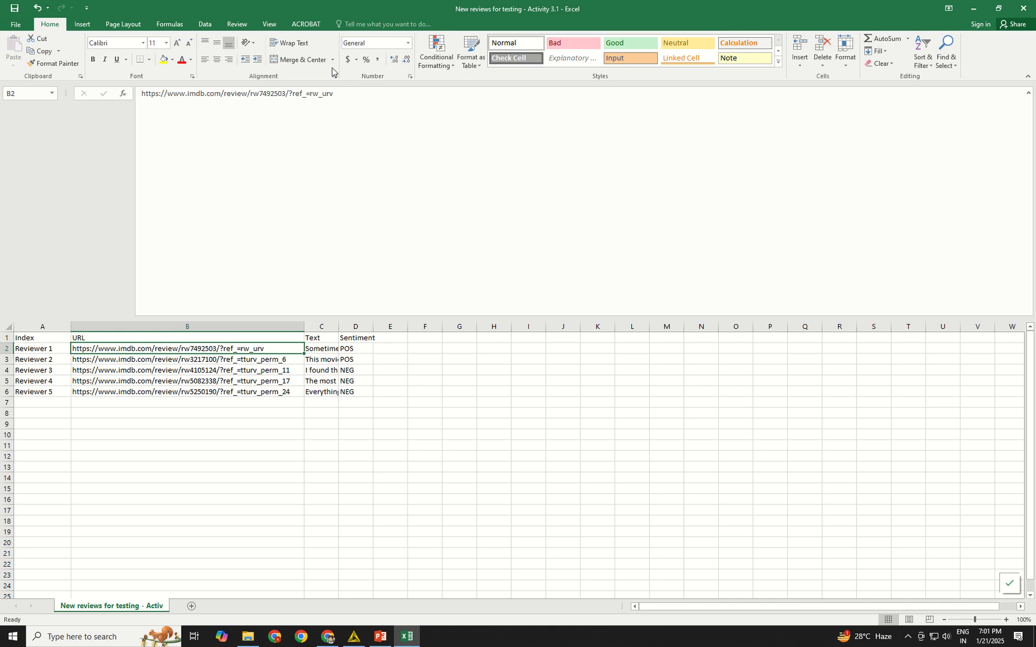
pyautogui.tripleClick(303, 96)
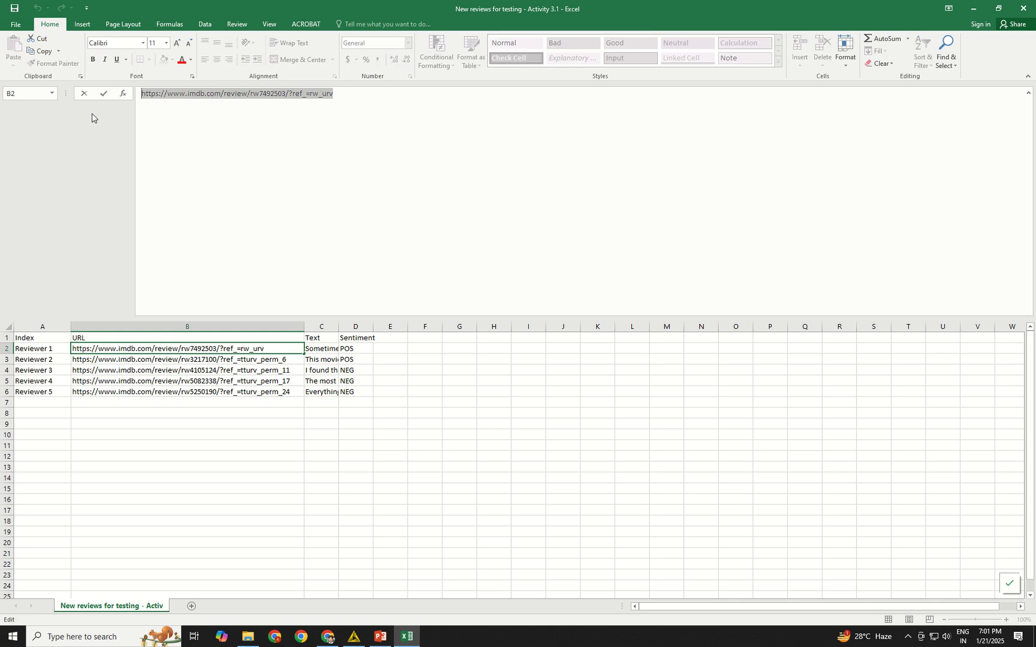
pyautogui.hotkey('ctrl', 'c')
pyautogui.click(328, 637)
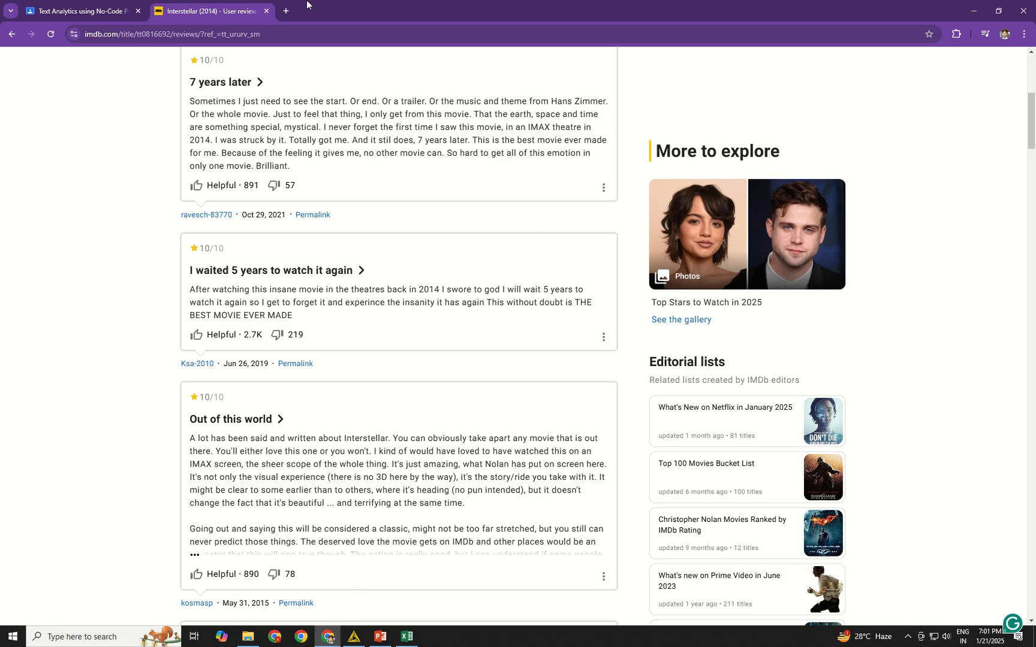
pyautogui.hotkey('ctrl', 't')
pyautogui.hotkey('ctrl', 'v')
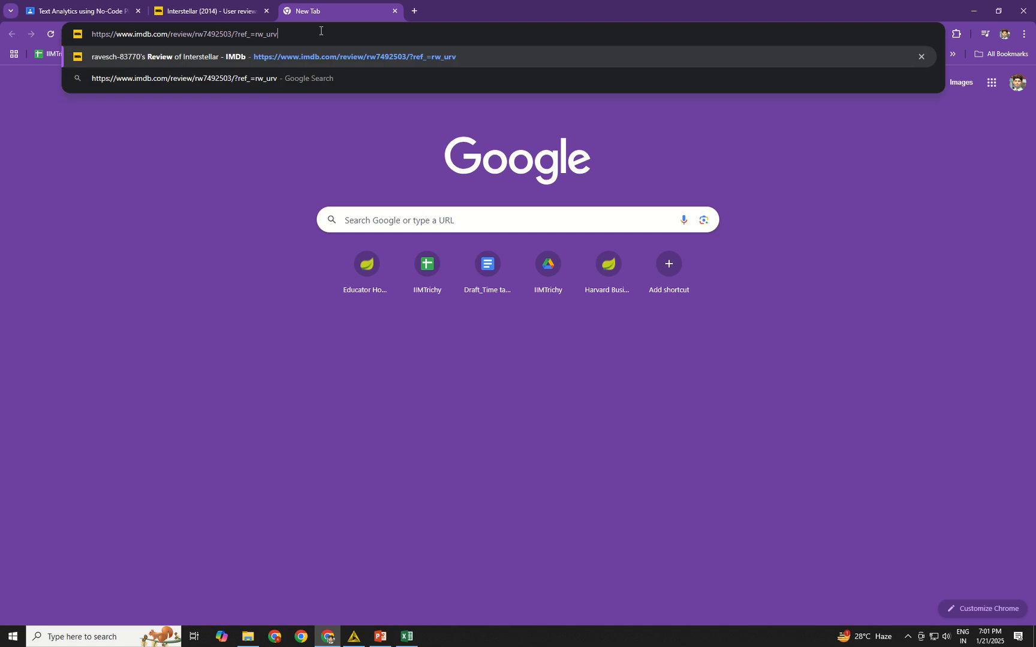
pyautogui.press('Return')
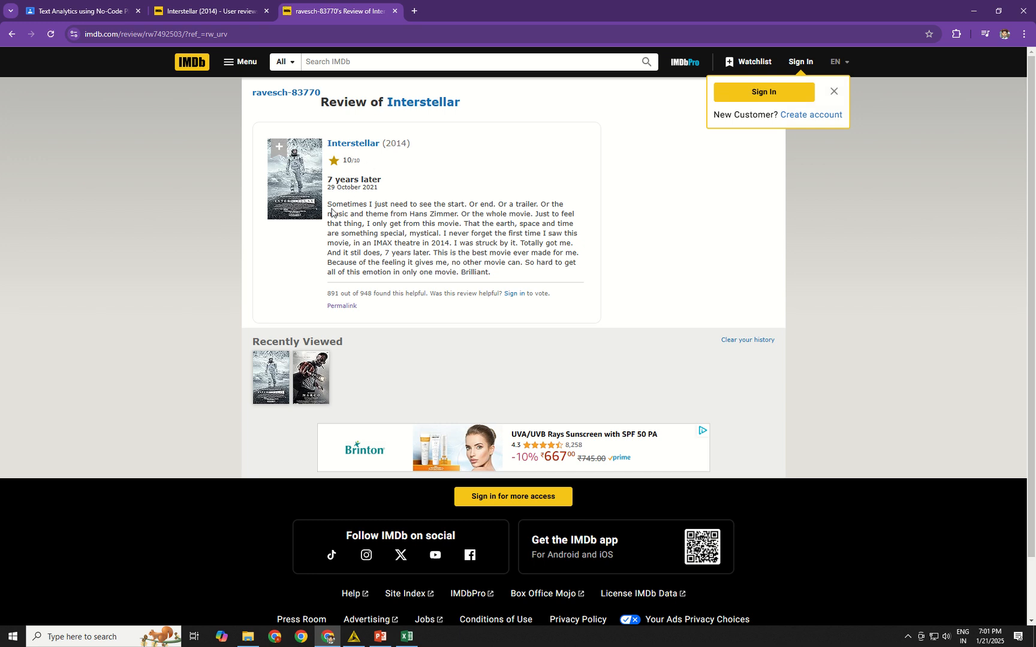
# Select the review's body text on the page, then in Excel widen the Text and Sentiment columns and show the full text of C2.
pyautogui.moveTo(329, 201); pyautogui.dragTo(431, 521)
pyautogui.click(406, 637)
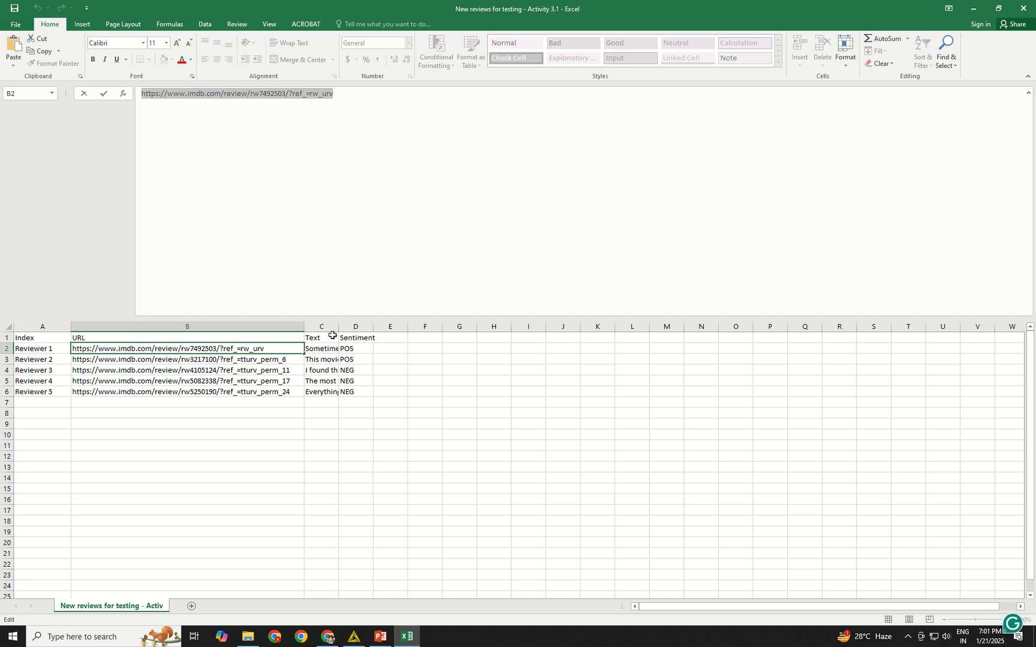
pyautogui.moveTo(358, 330); pyautogui.dragTo(573, 338)
pyautogui.click(409, 348)
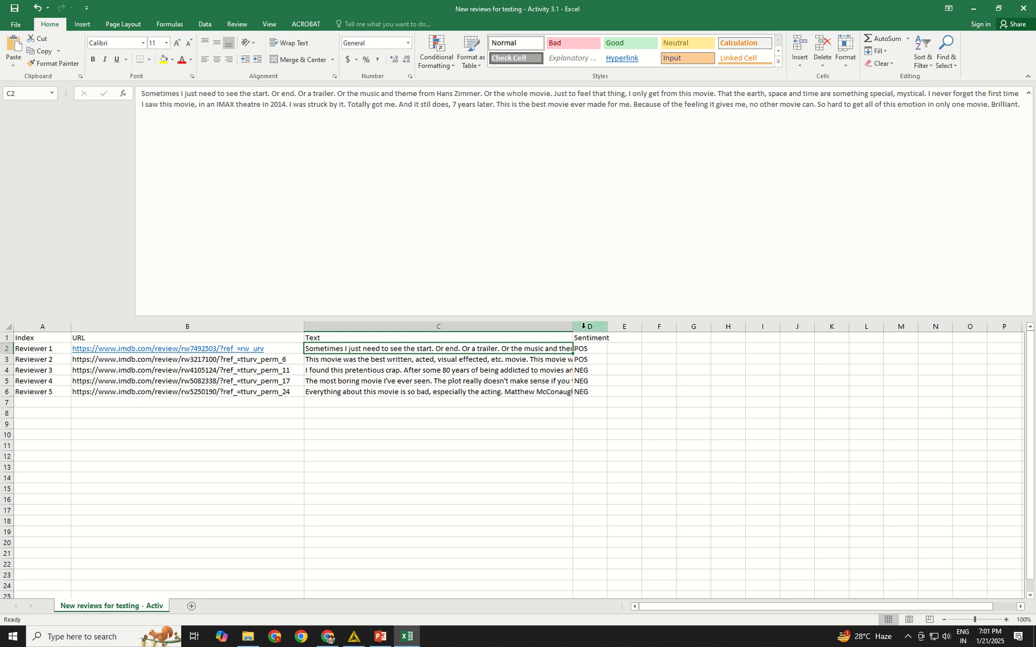
pyautogui.moveTo(572, 327); pyautogui.dragTo(660, 327)
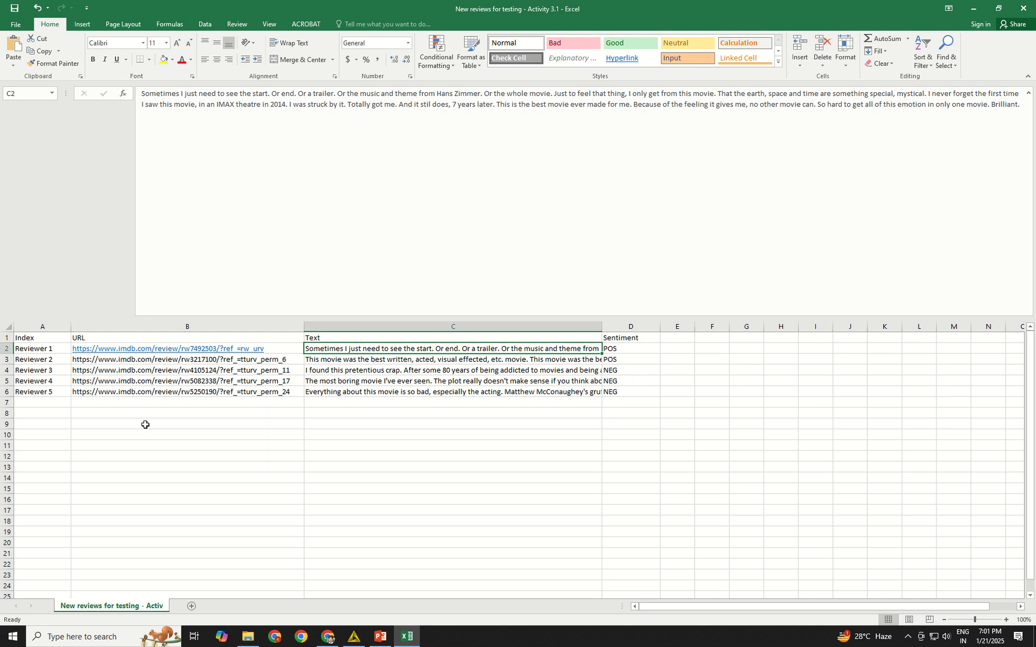
# Extend the Index series one row down to add Reviewer 6 in cell A7.
pyautogui.click(44, 395)
pyautogui.moveTo(71, 396); pyautogui.dragTo(72, 409)
# Open the permalink of the IMDb review "I waited 5 years to watch it again" in Chrome and copy its text into Excel cell C7.
pyautogui.click(329, 638)
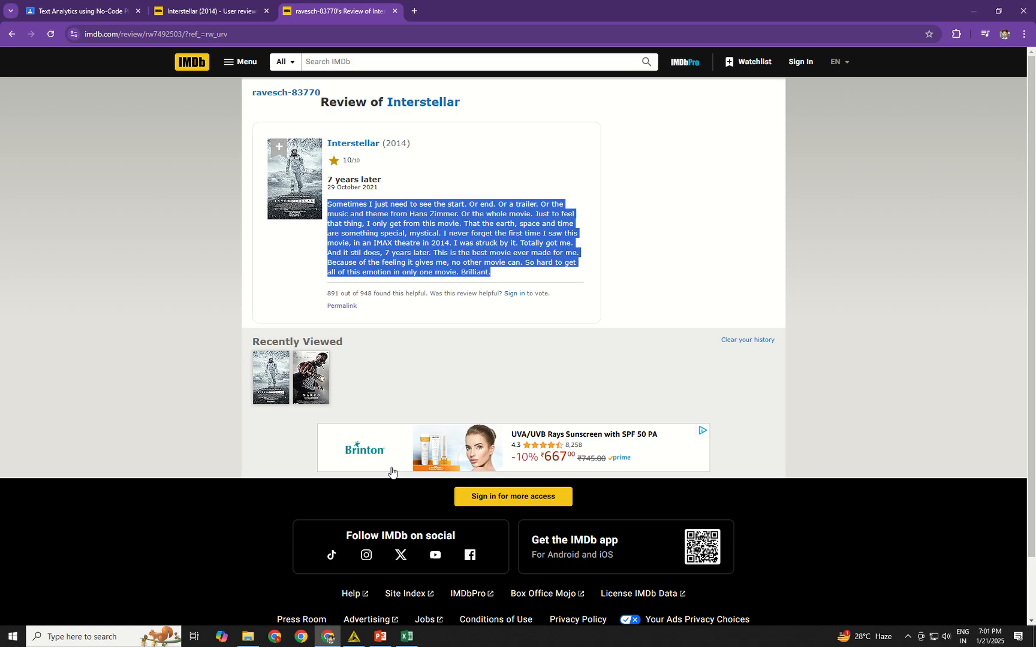
pyautogui.hotkey('ctrl', 'Tab')
pyautogui.hotkey('ctrl', 'Tab')
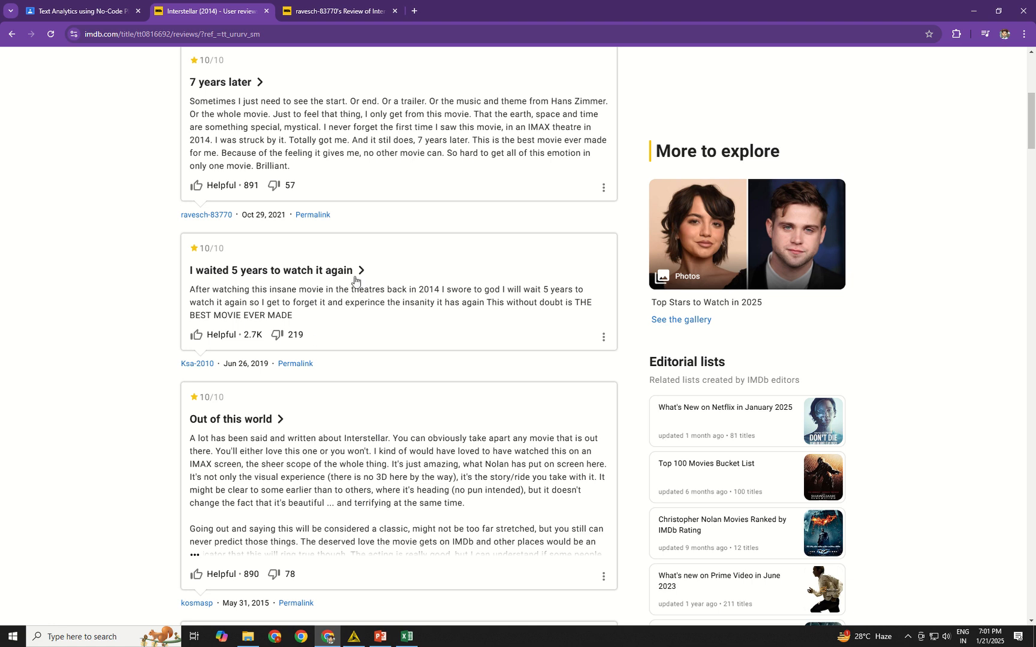
pyautogui.click(299, 362)
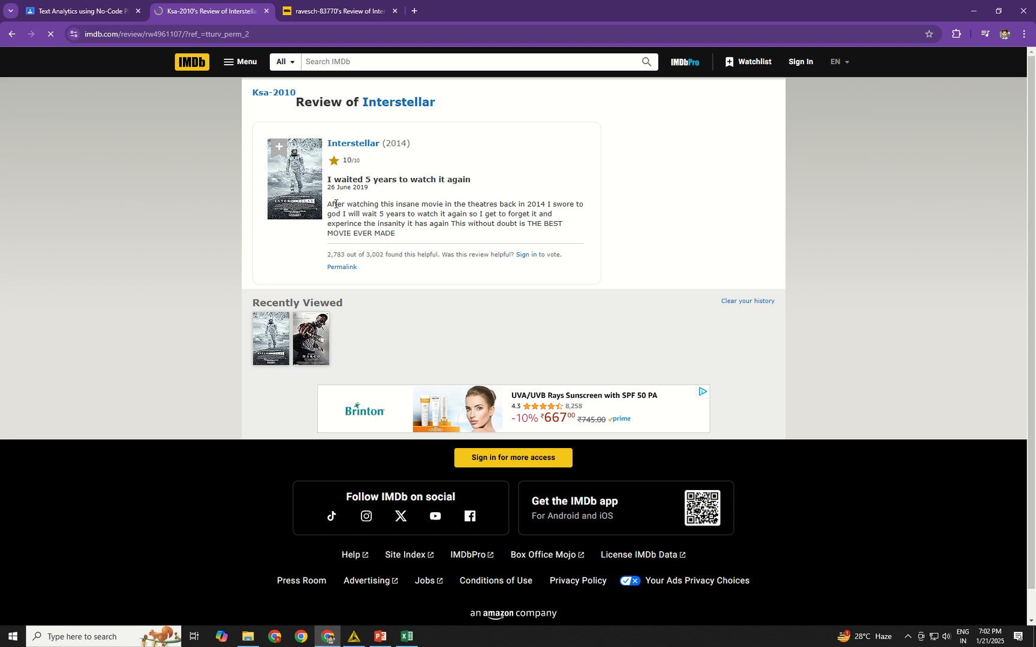
pyautogui.moveTo(328, 208); pyautogui.dragTo(404, 242)
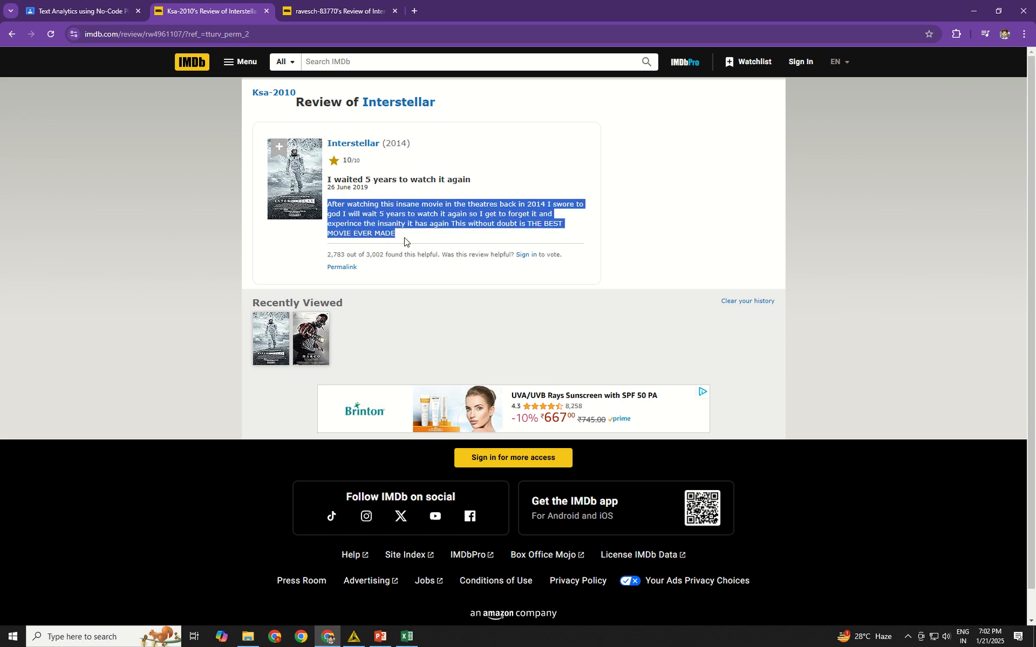
pyautogui.click(406, 636)
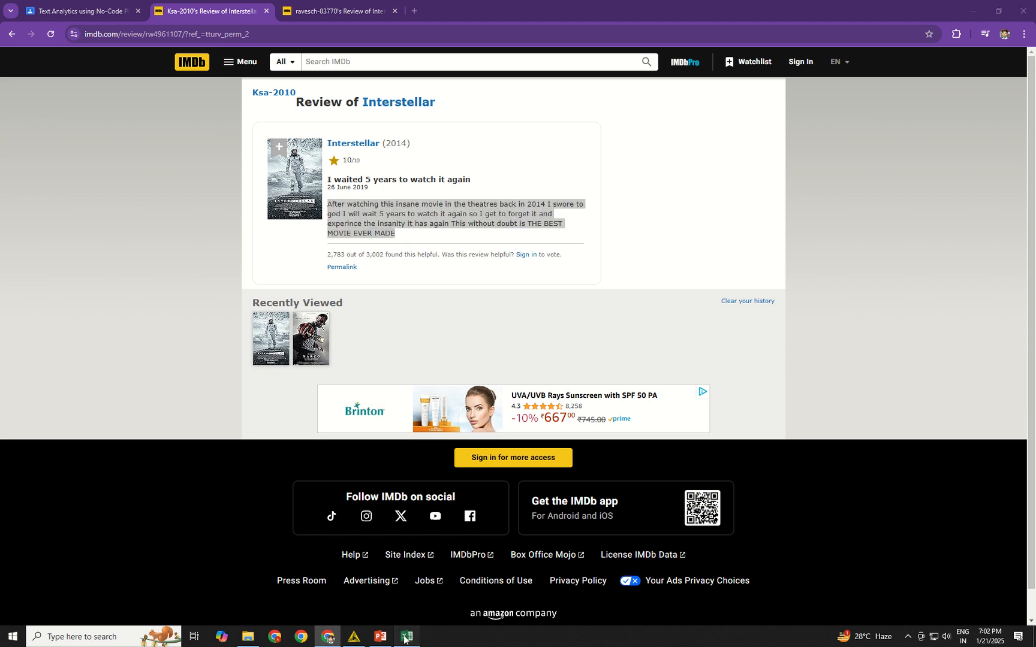
pyautogui.click(345, 404)
pyautogui.rightClick(346, 403)
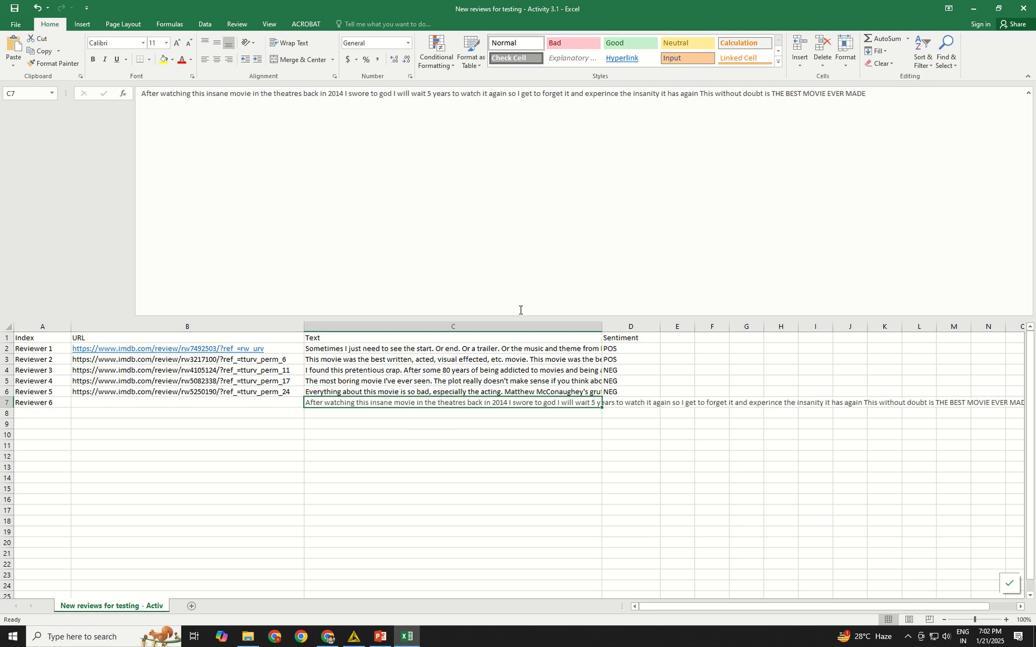
# Enter POS as the sentiment for Reviewer 6 in cell D7.
pyautogui.click(632, 404)
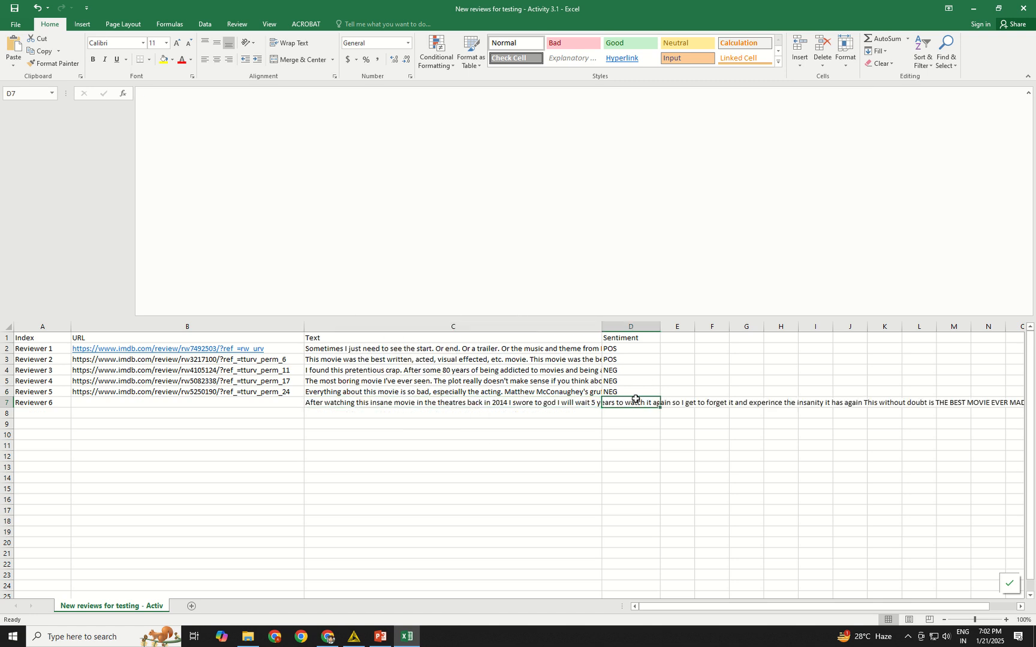
pyautogui.write('POS')
pyautogui.click(590, 466)
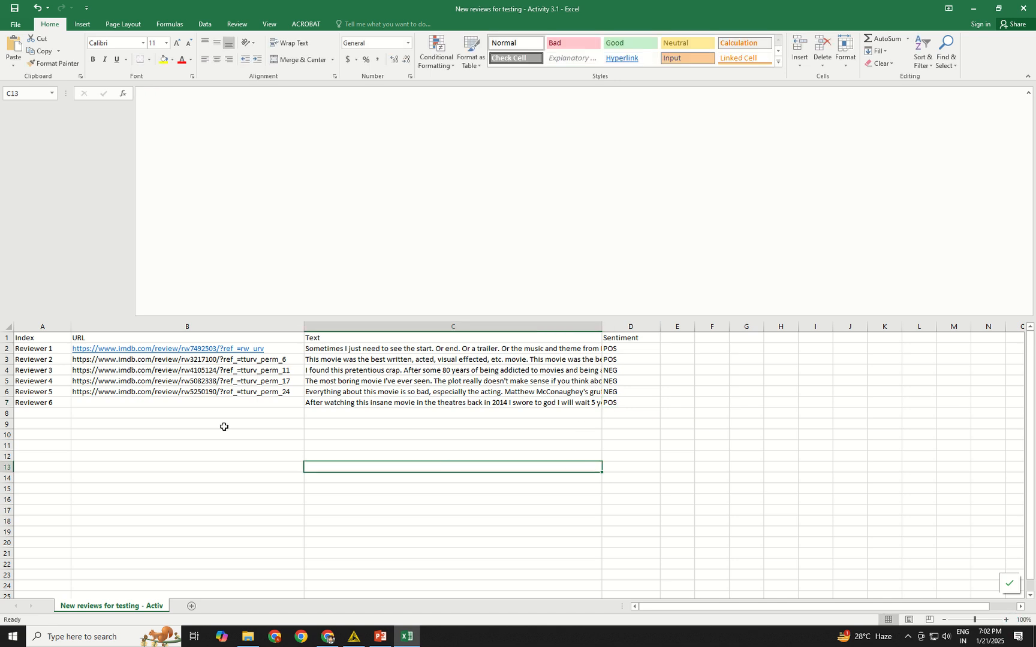
# Copy the open review page's web address from Chrome and paste it into Excel cell B7 as the Reviewer 6 URL.
pyautogui.click(327, 636)
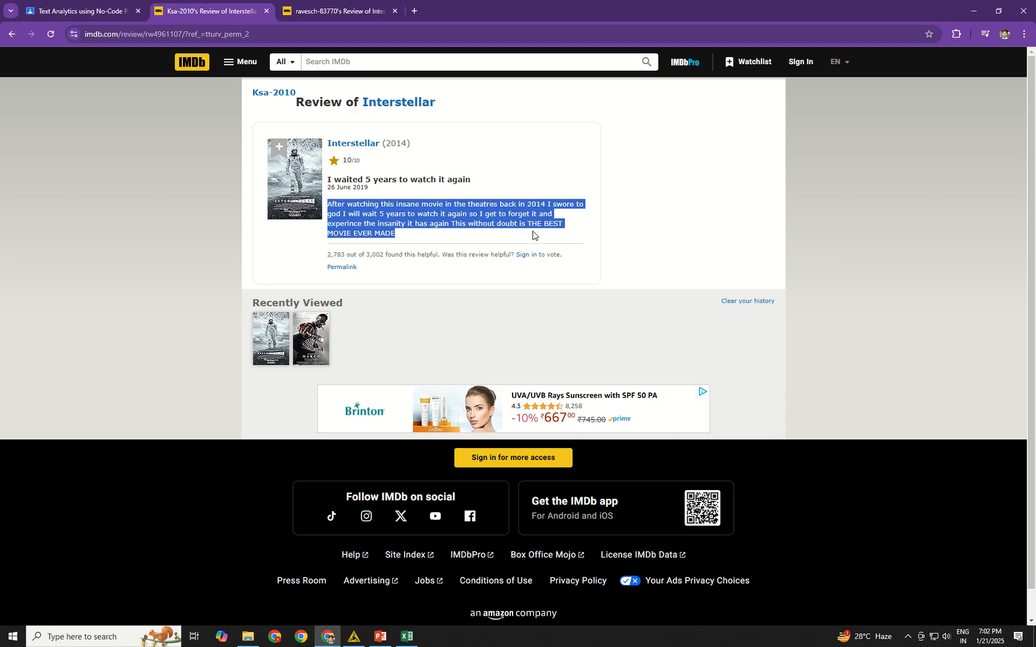
pyautogui.click(263, 34)
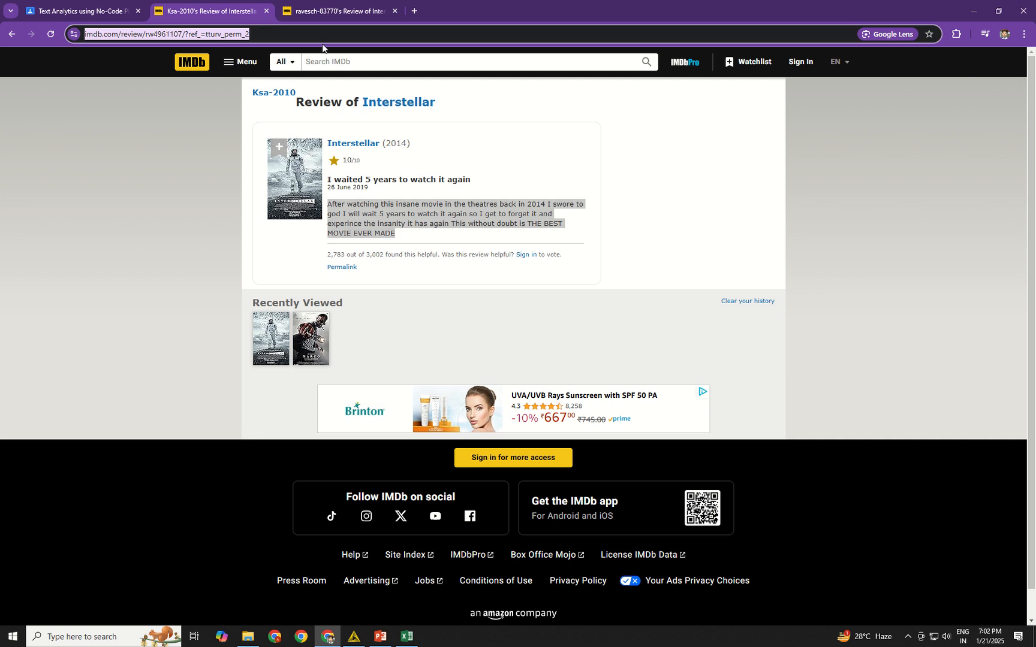
pyautogui.click(406, 637)
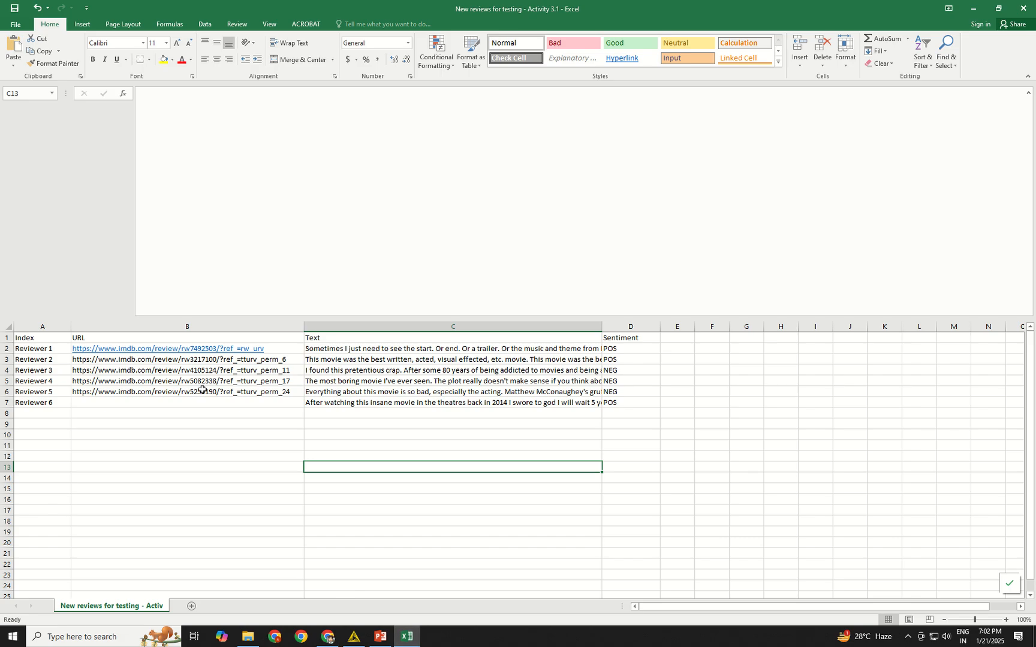
pyautogui.click(200, 404)
pyautogui.rightClick(200, 404)
pyautogui.click(213, 225)
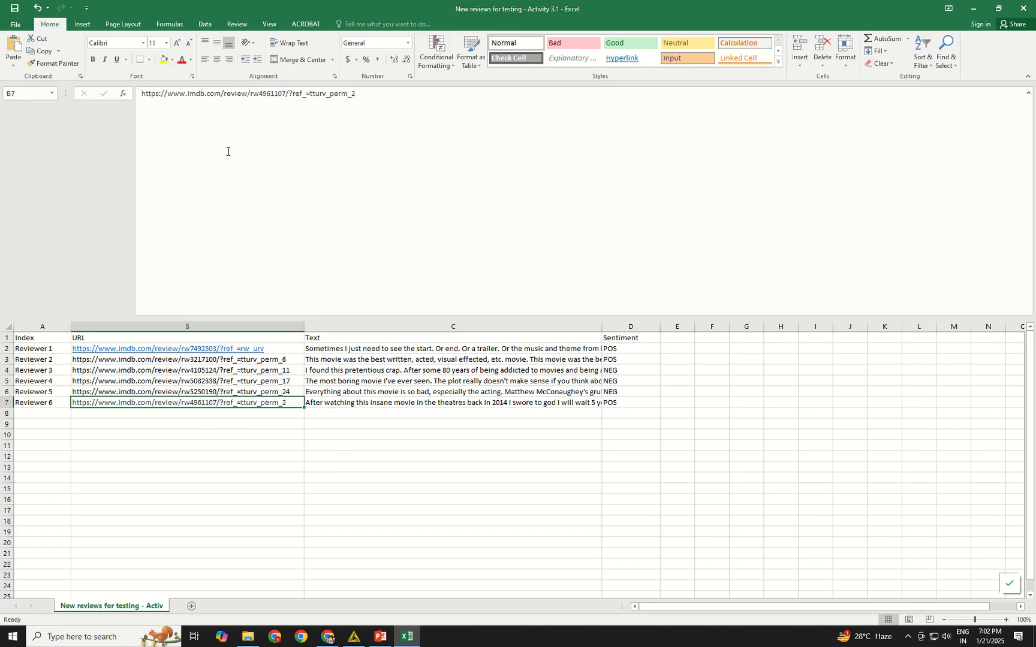
# Save the workbook over "New reviews for testing - Activity 3.1", keeping the CSV (Comma delimited) format, and close it.
pyautogui.click(15, 10)
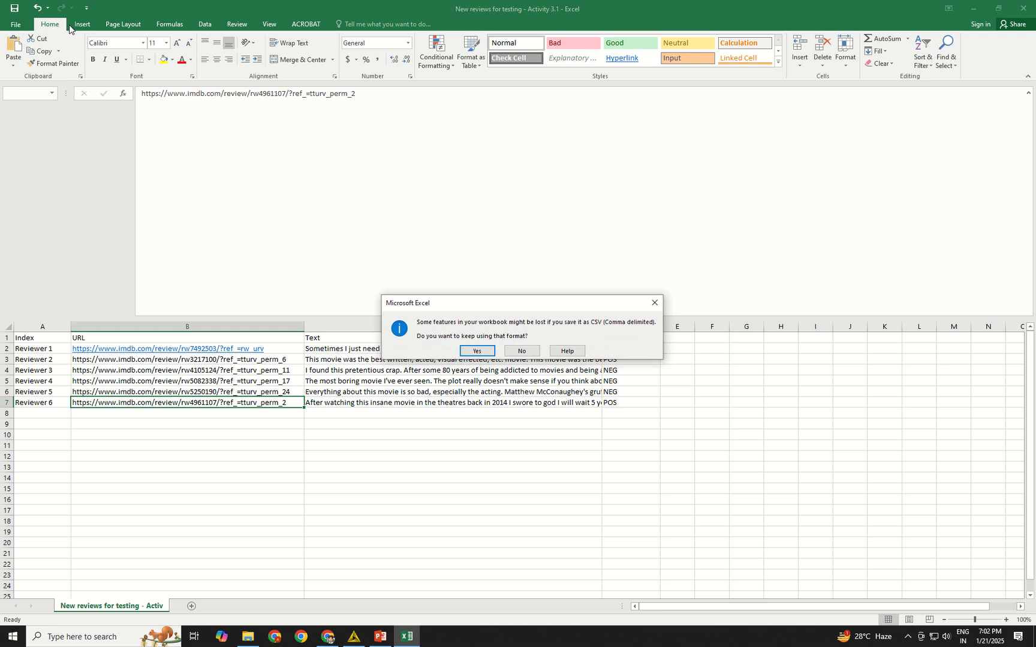
pyautogui.click(472, 351)
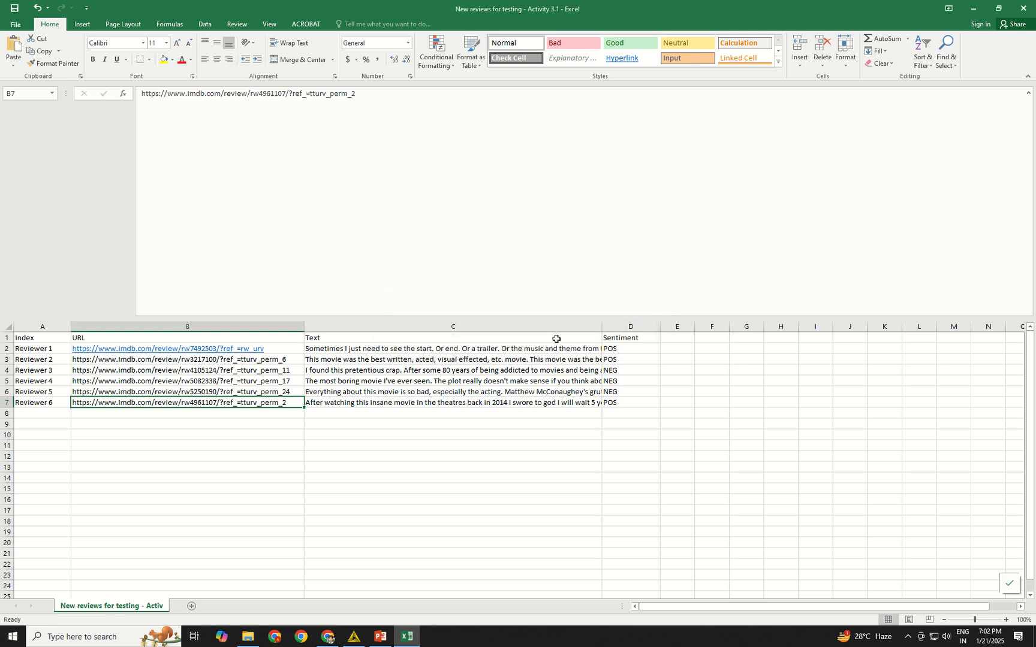
pyautogui.click(1024, 4)
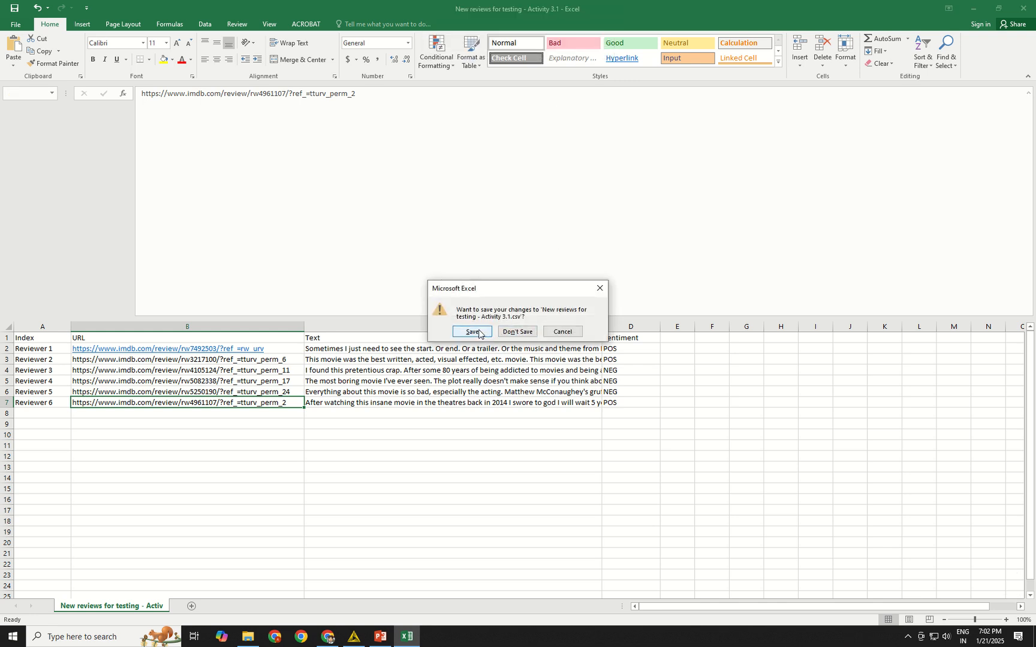
pyautogui.click(469, 332)
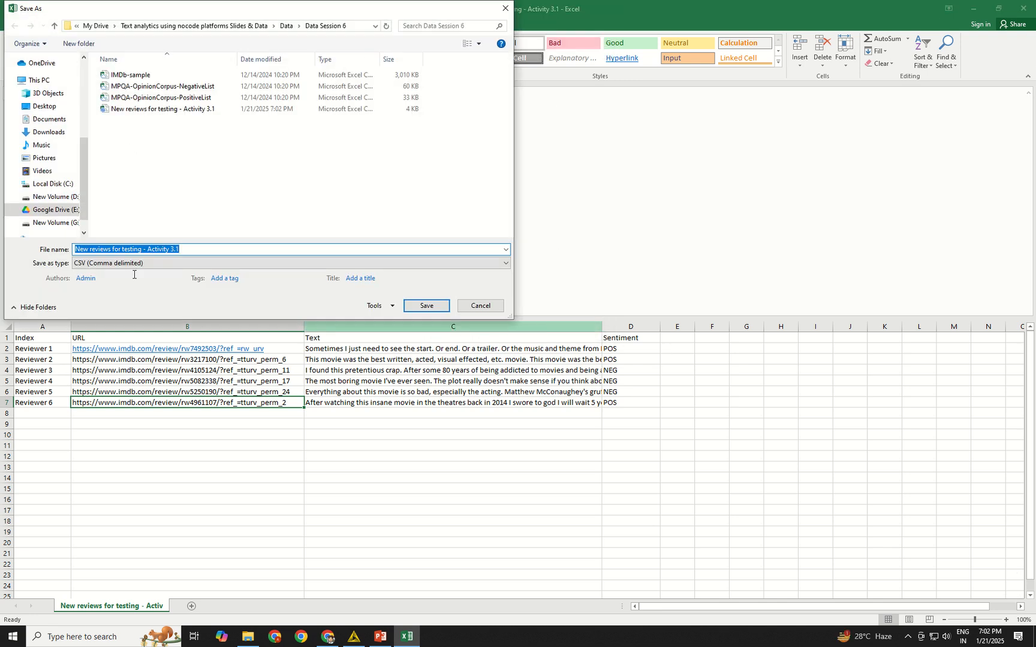
pyautogui.click(426, 306)
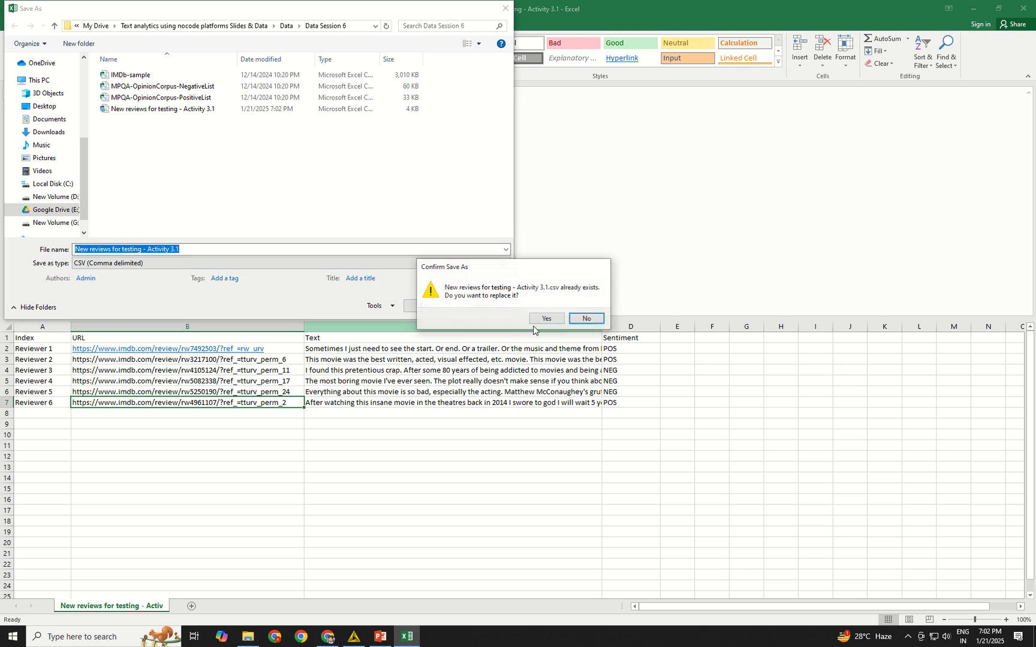
pyautogui.click(573, 320)
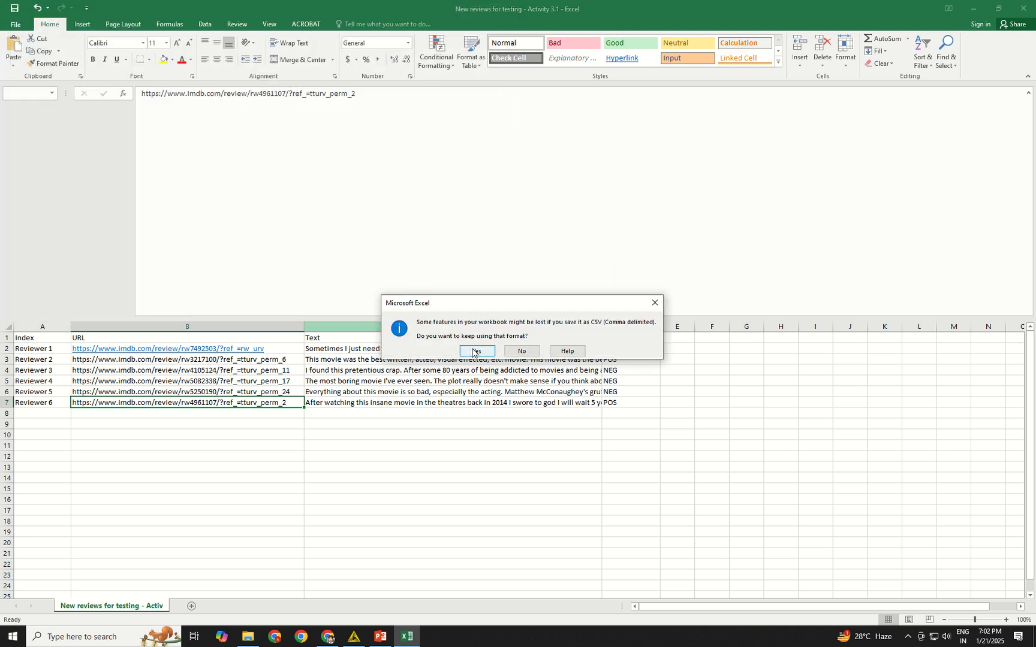
pyautogui.click(477, 350)
# Switch to KNIME and view the ROC Curve node's chart and the Scorer node's confusion matrix in the Activity 1 workflow.
pyautogui.hotkey('alt', 'Tab')
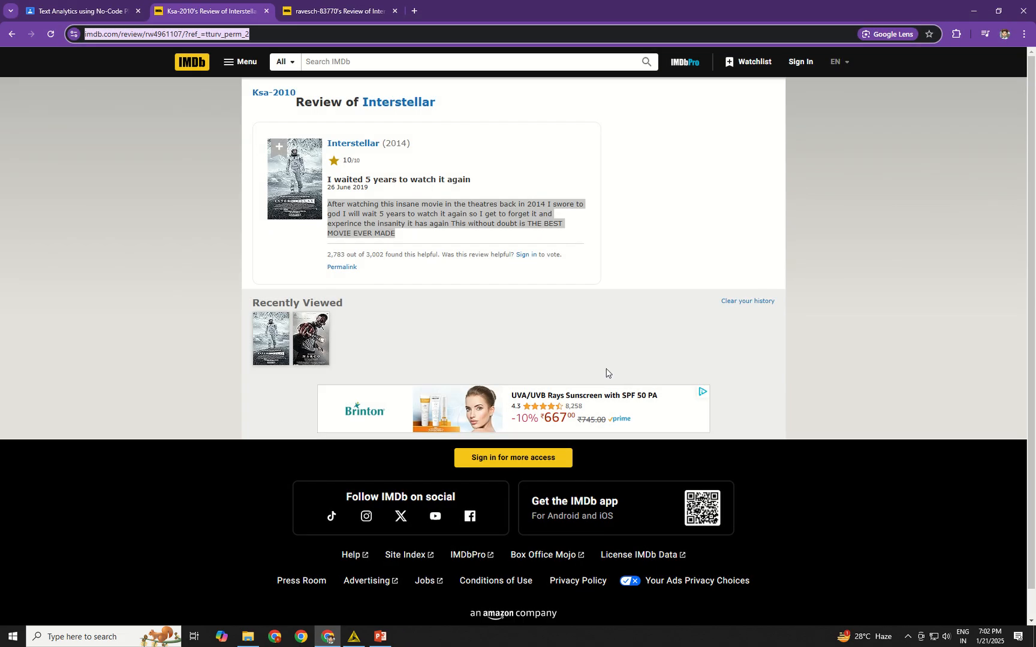
pyautogui.click(364, 638)
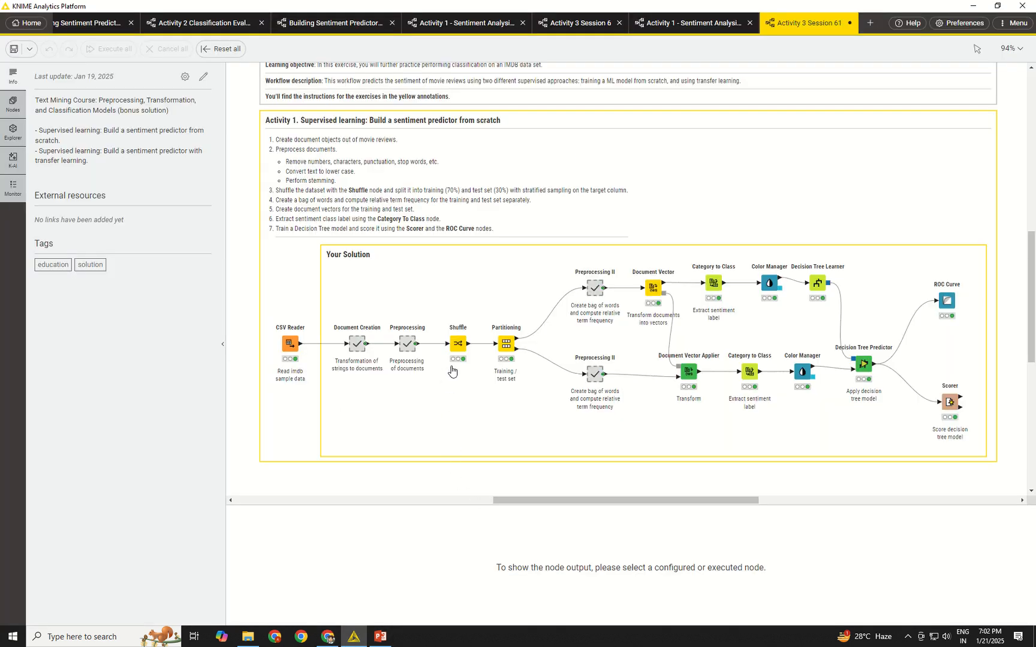
pyautogui.scroll(-1, 454, 372)
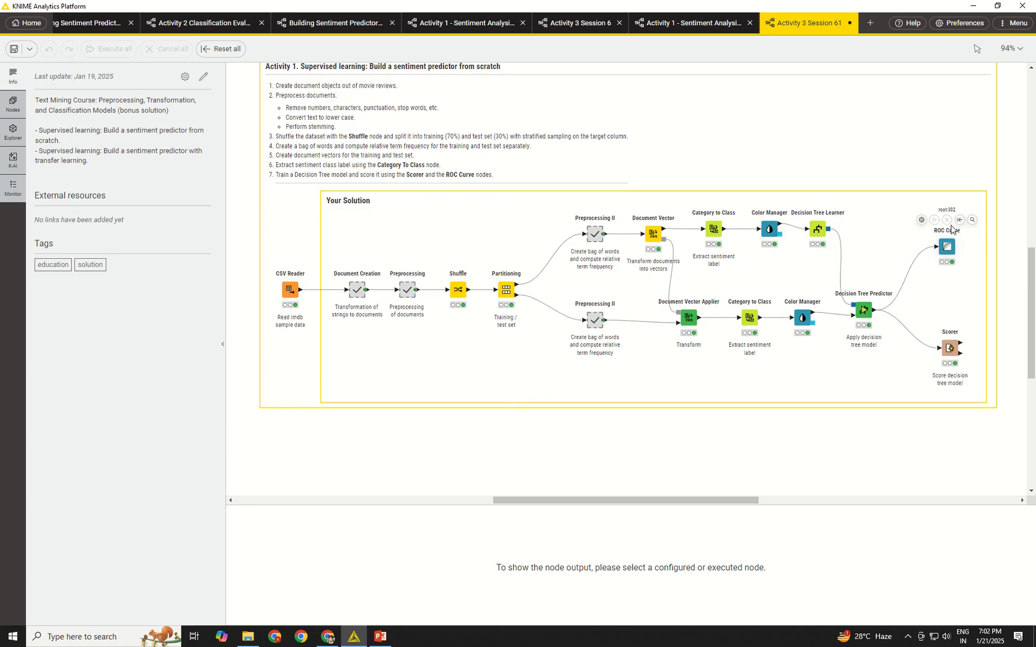
pyautogui.click(966, 222)
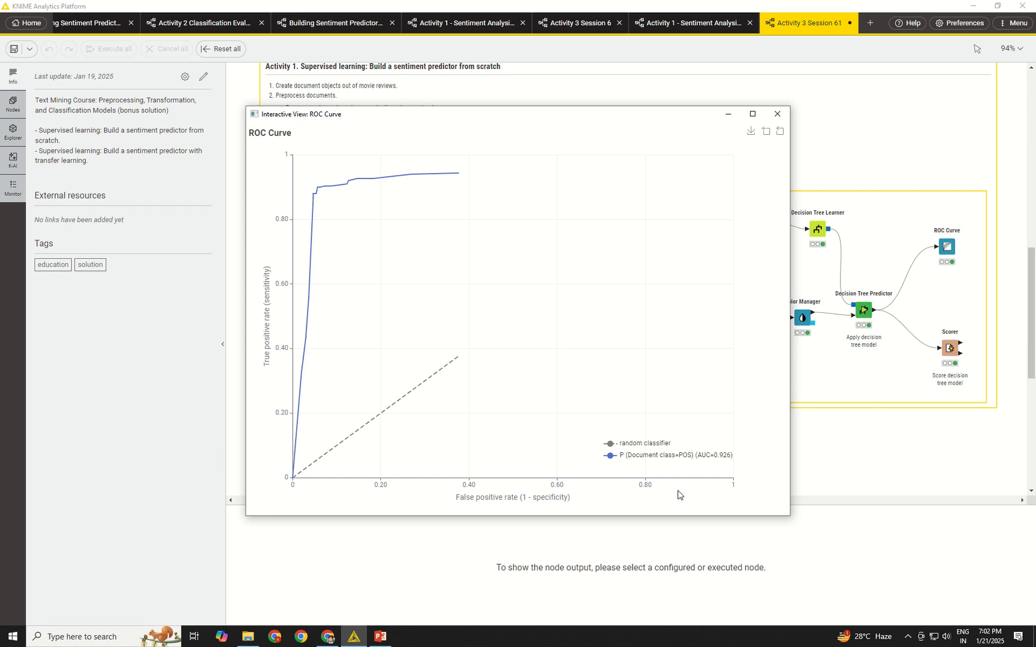
pyautogui.click(778, 114)
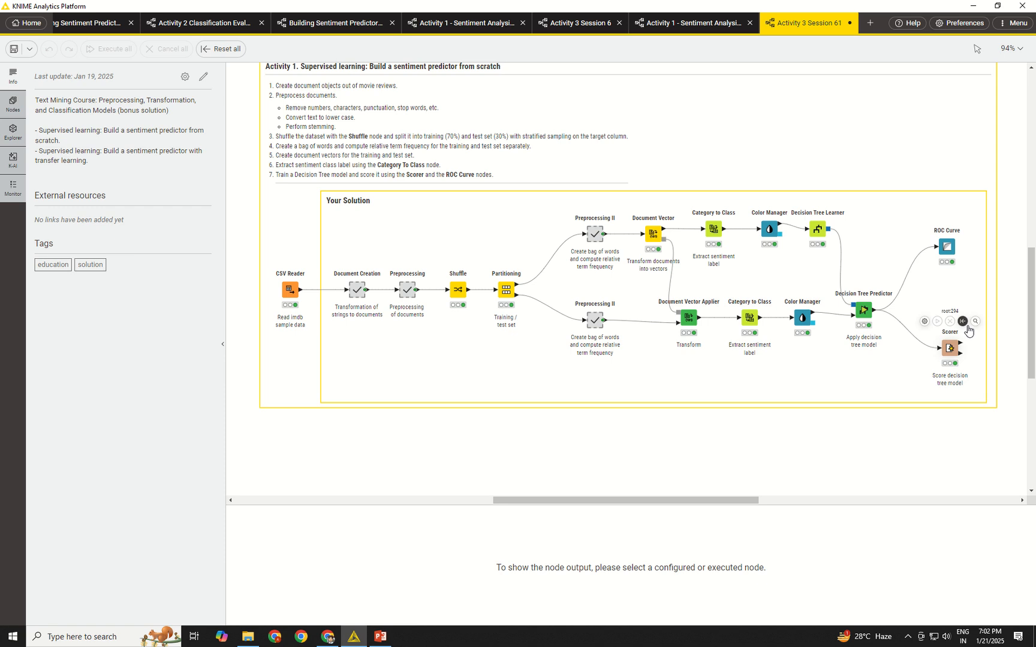
pyautogui.click(967, 325)
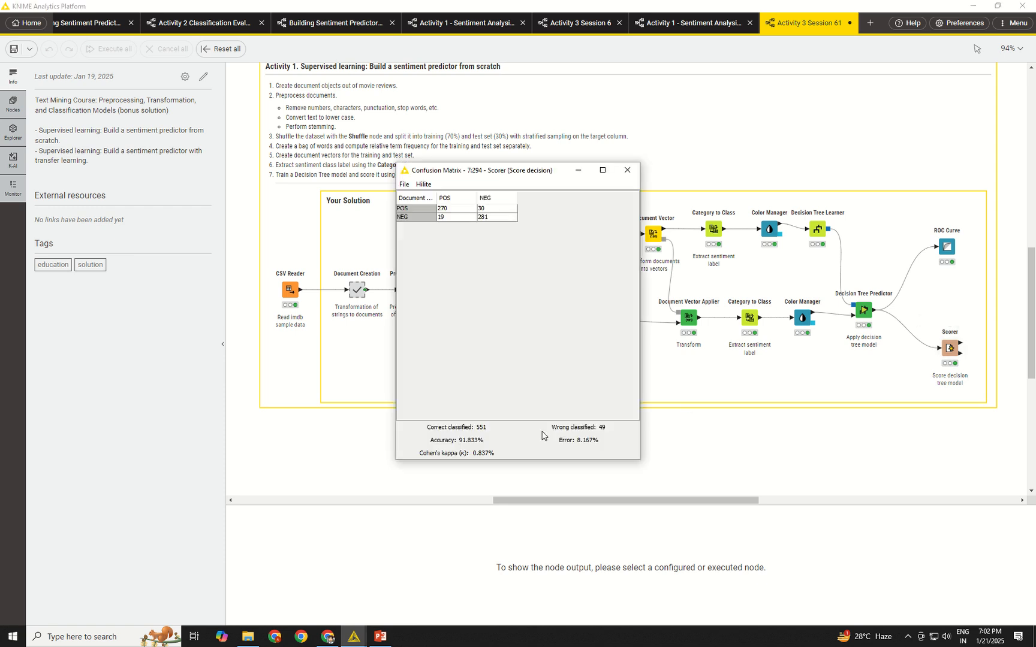
# Close the Scorer's confusion matrix and enlarge the workflow canvas by shrinking the node output area.
pyautogui.click(628, 173)
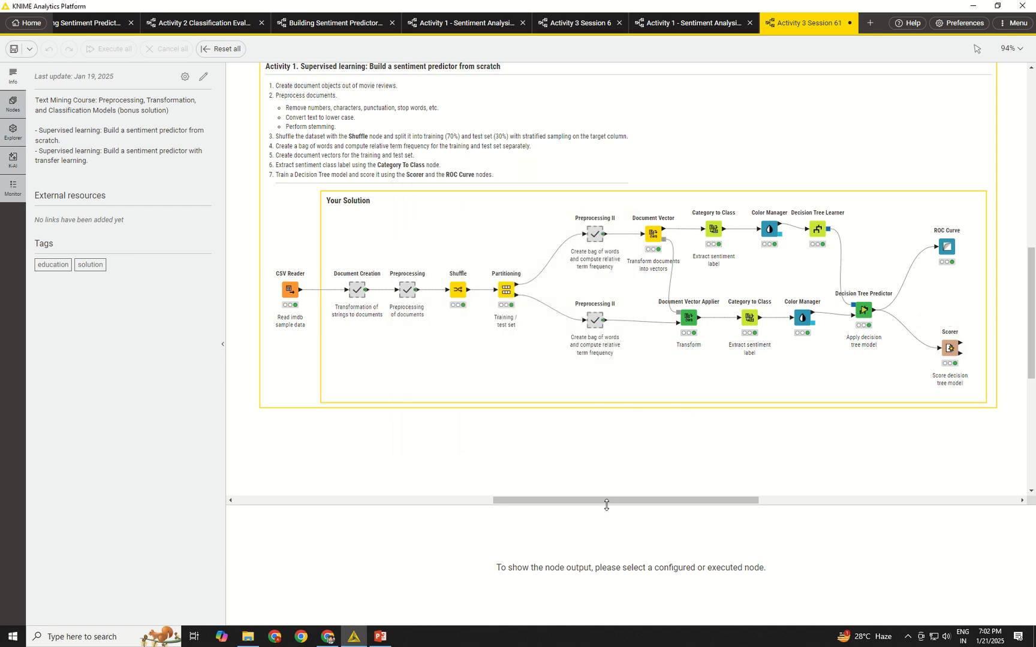
pyautogui.moveTo(606, 505); pyautogui.dragTo(604, 533)
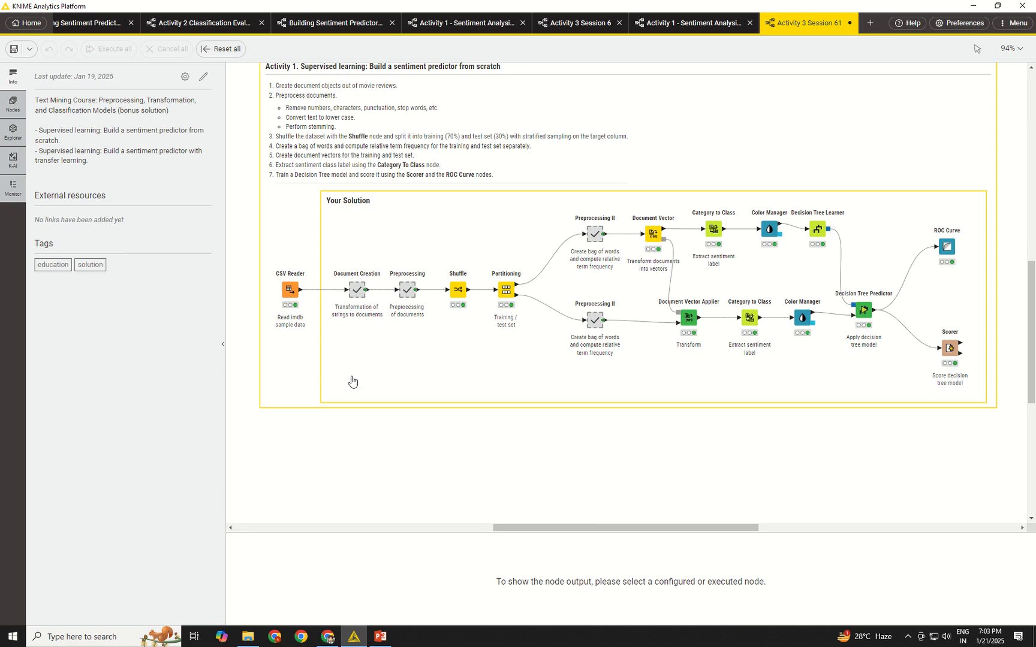
pyautogui.scroll(-2, 352, 382)
# Duplicate the CSV Reader, Document Creation and Preprocessing nodes together and place the copies below the Activity 1 frame.
pyautogui.click(287, 235)
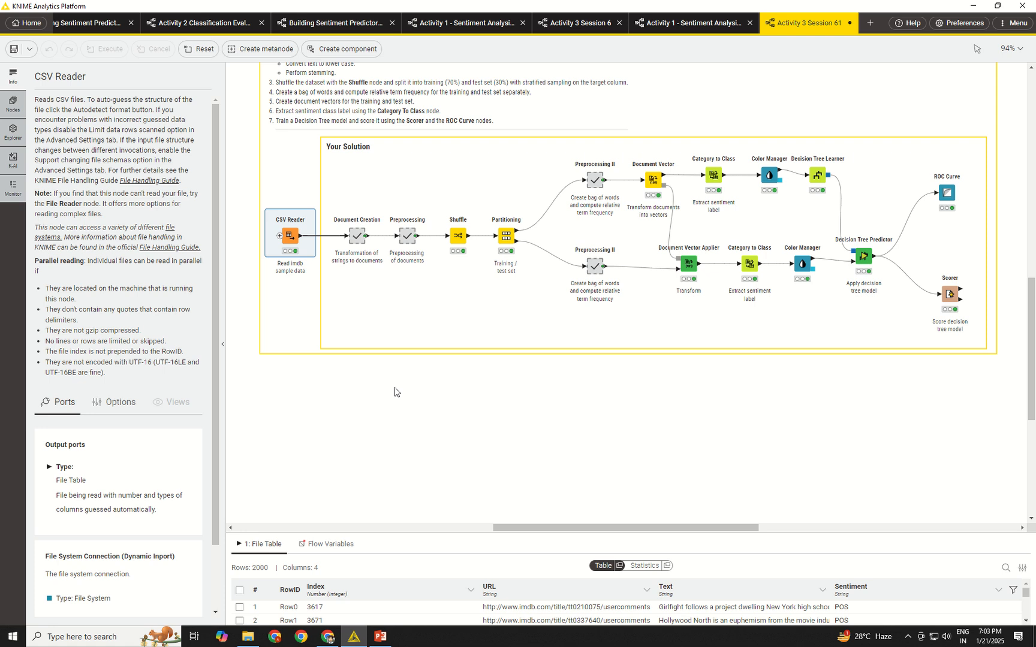
pyautogui.keyDown('shift'); pyautogui.click(356, 235); pyautogui.keyUp('shift')
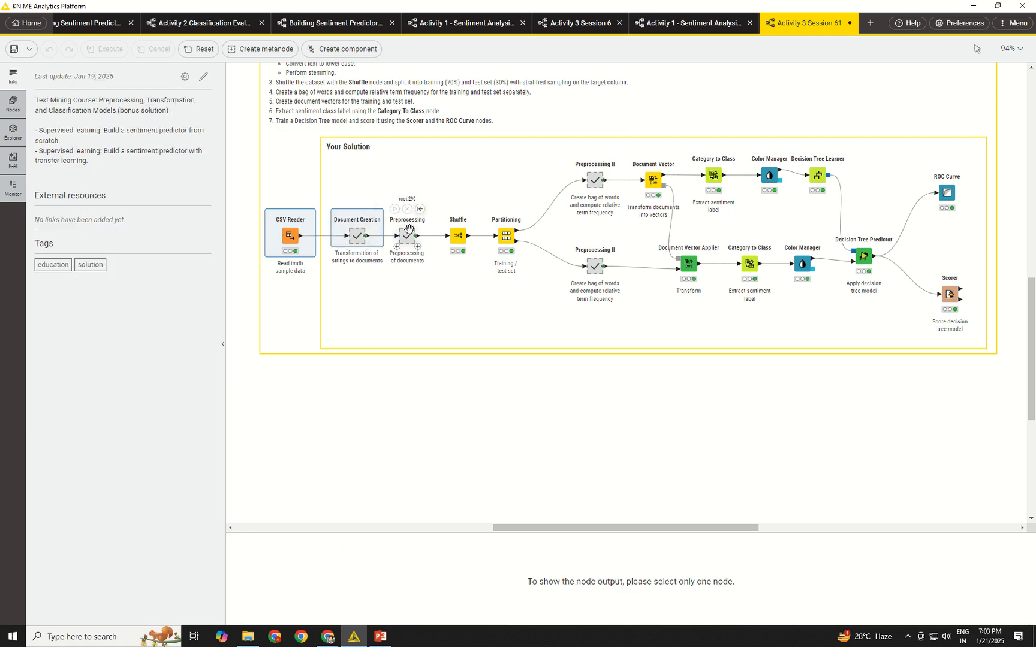
pyautogui.keyDown('shift'); pyautogui.click(409, 229); pyautogui.keyUp('shift')
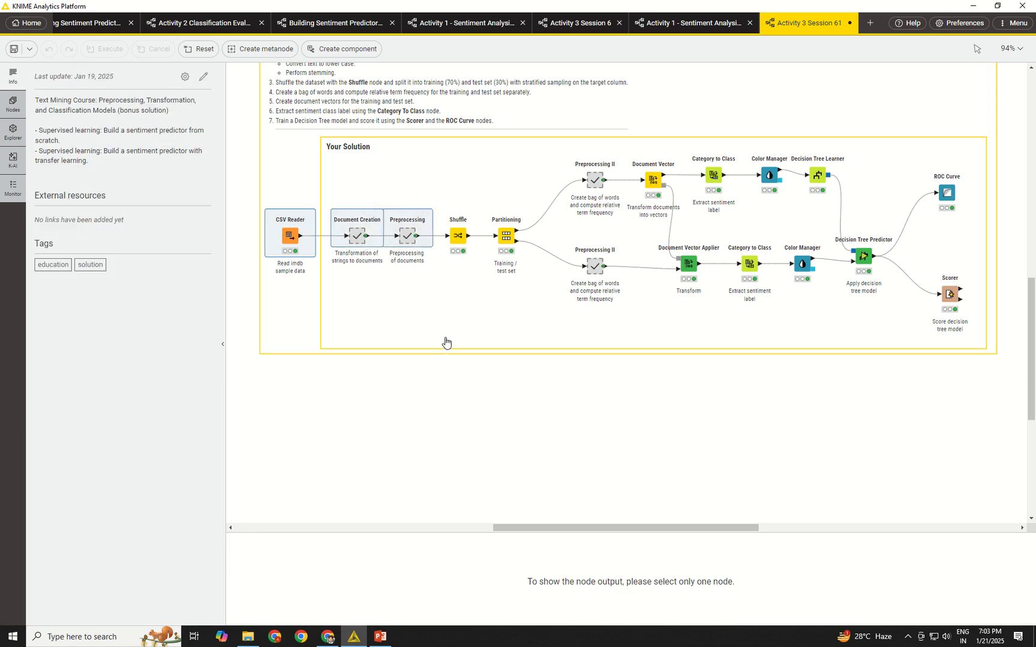
pyautogui.hotkey('ctrl', 'v')
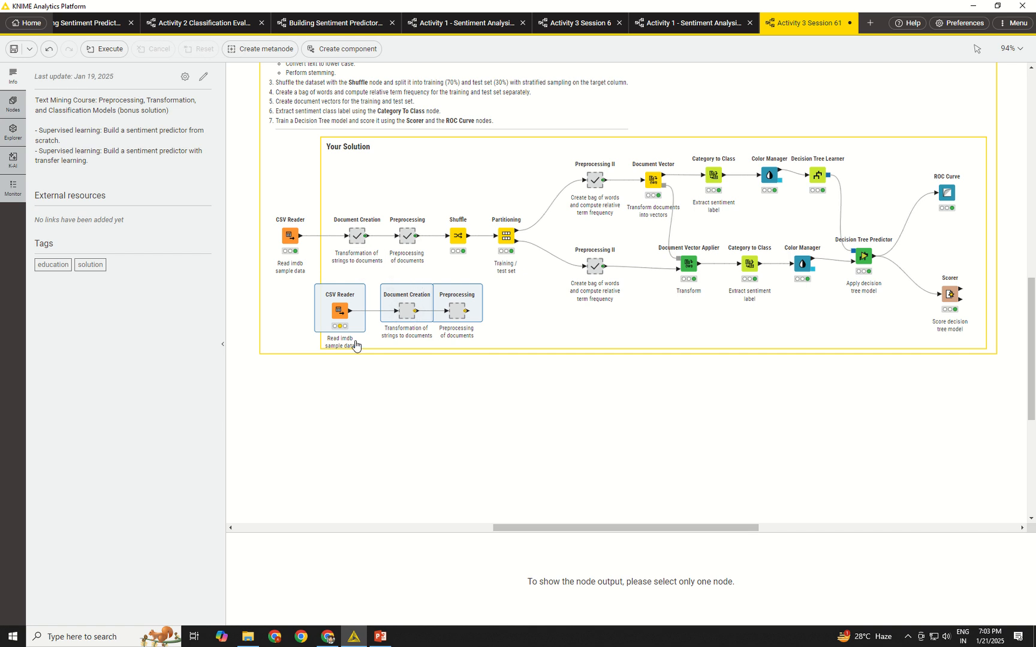
pyautogui.moveTo(340, 310)
pyautogui.mouseDown()
pyautogui.moveTo(312, 414)
pyautogui.moveTo(289, 413)
pyautogui.mouseUp()
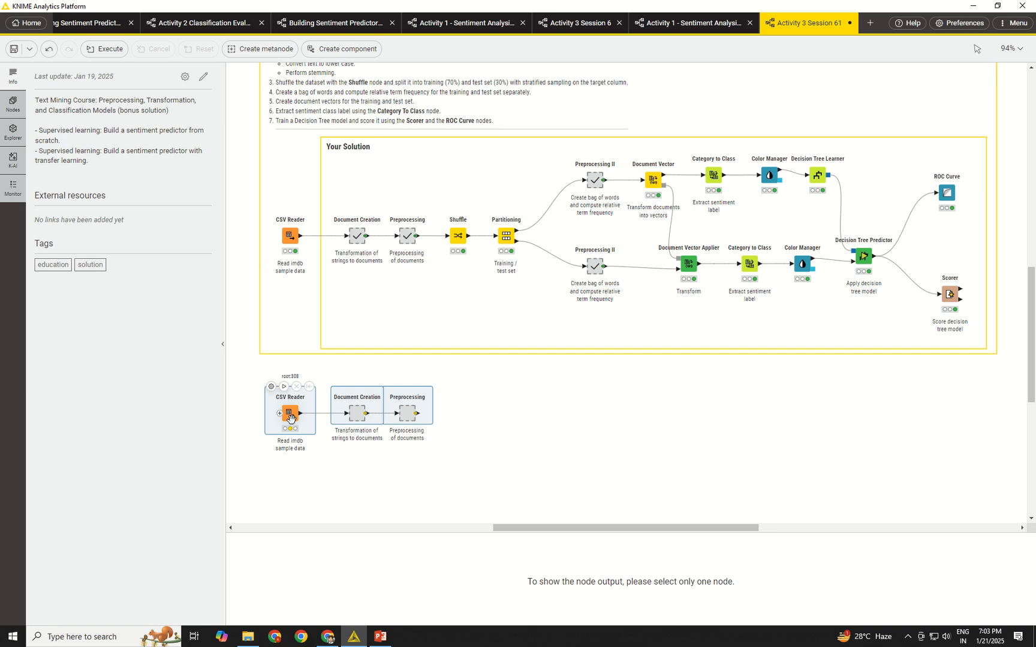
pyautogui.click(339, 476)
# Set the copied CSV Reader to read "New reviews for testing - Activity 3.1.csv" from the Data Session 6 folder and execute it.
pyautogui.click(290, 413)
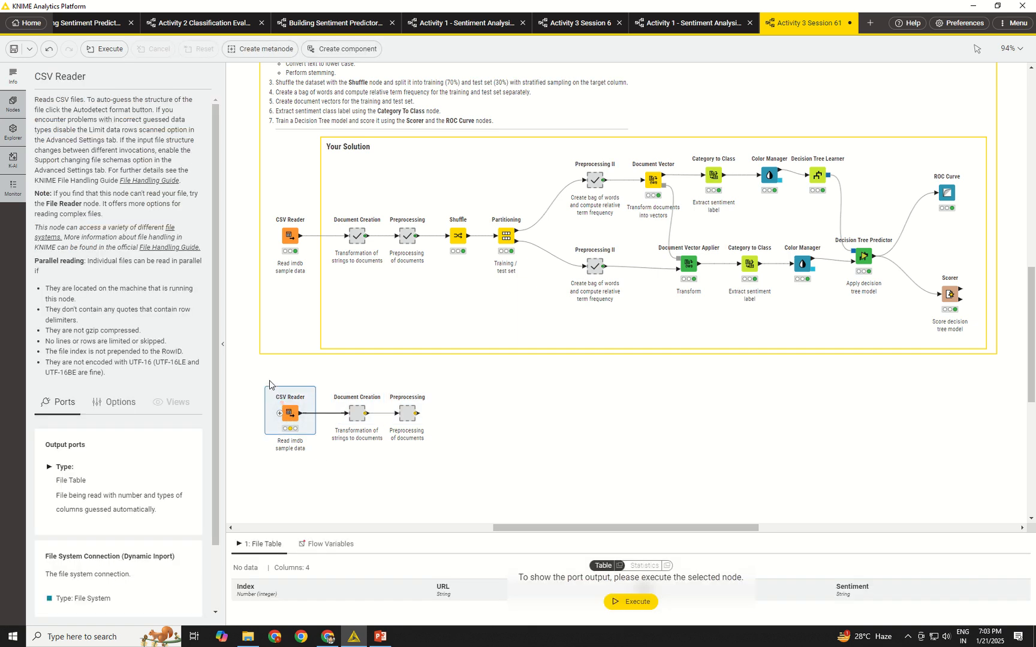
pyautogui.press('F6')
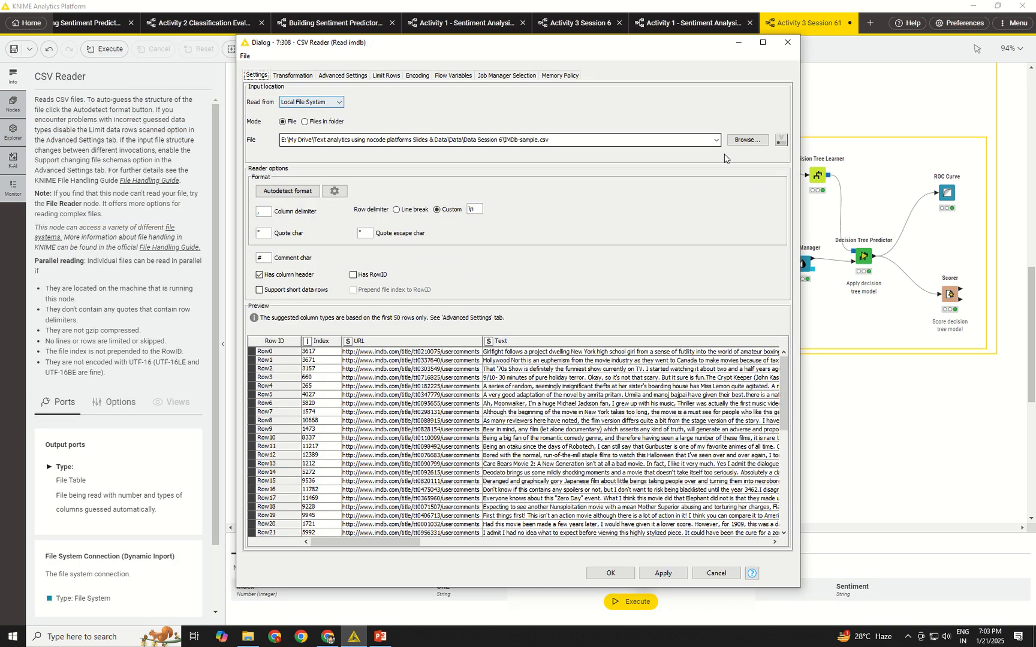
pyautogui.click(747, 140)
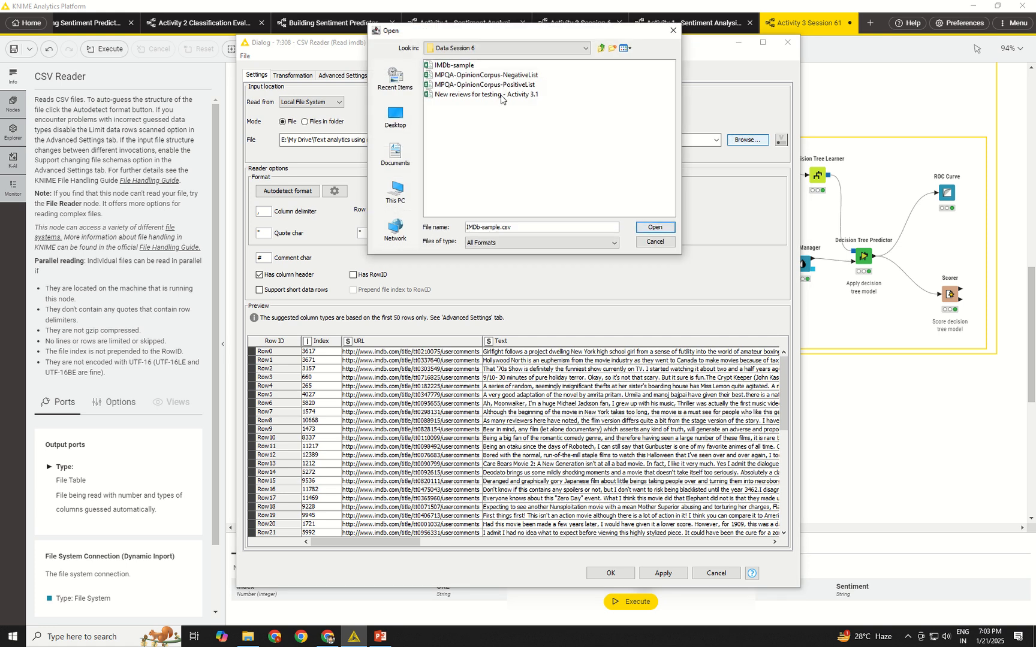
pyautogui.click(480, 96)
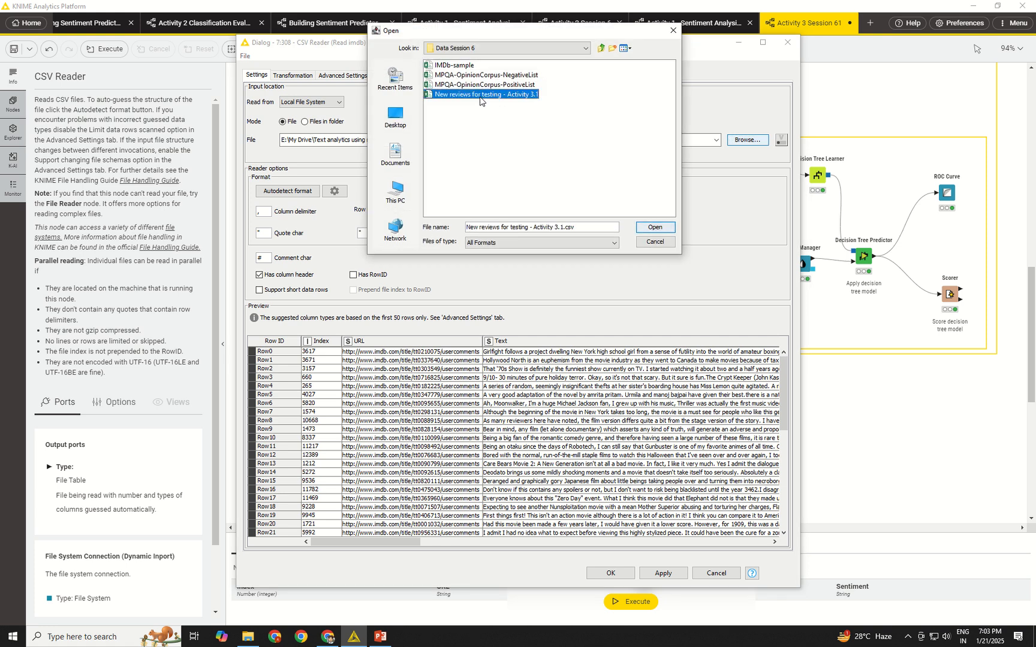
pyautogui.click(654, 228)
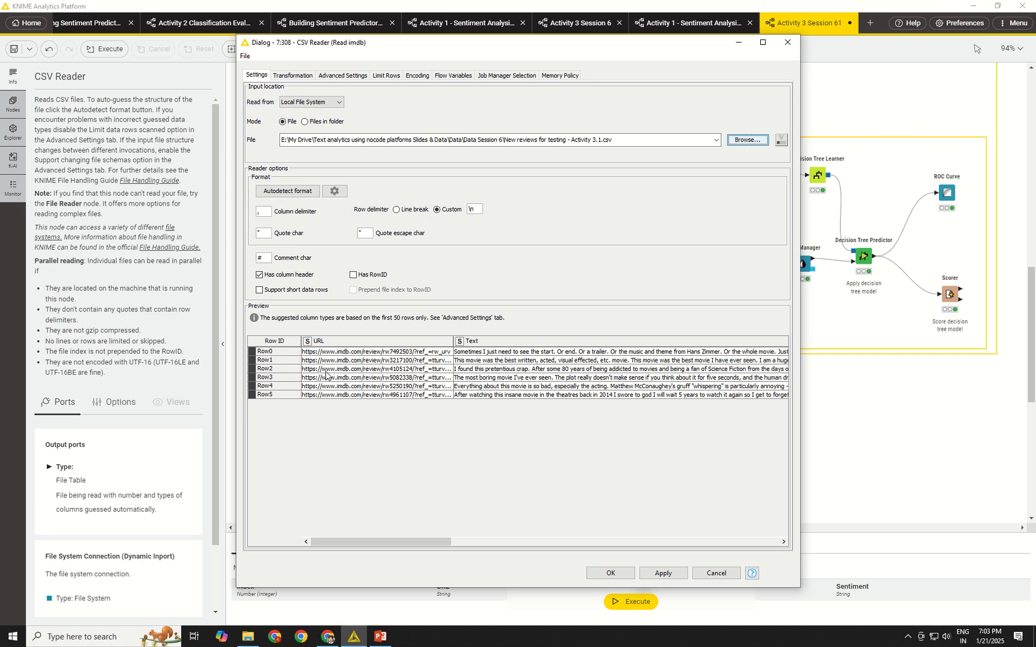
pyautogui.click(610, 573)
pyautogui.click(283, 383)
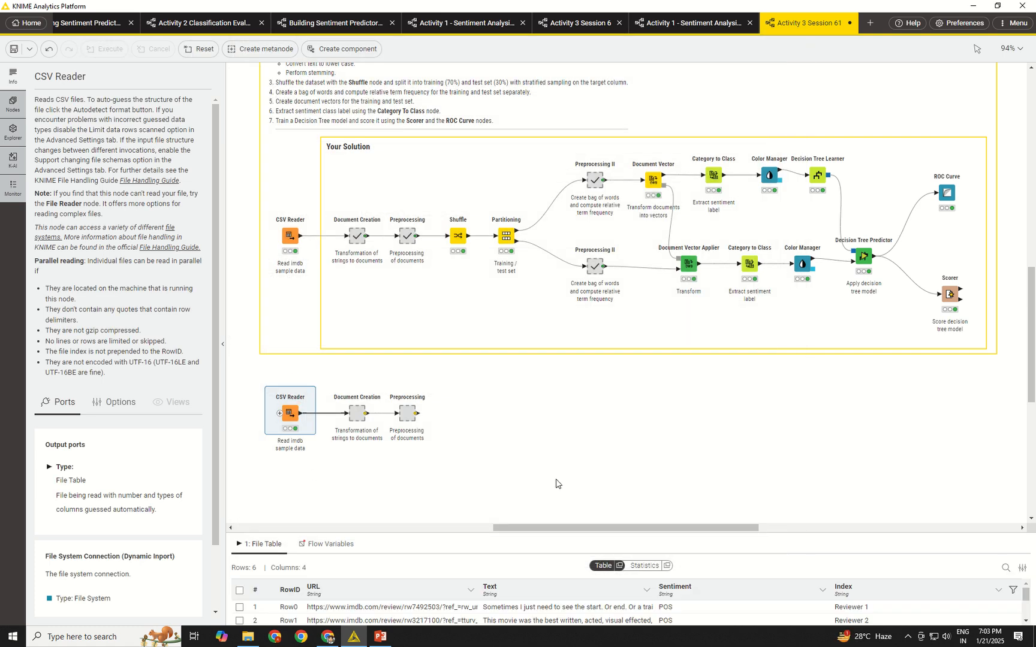
# Space out the copied Document Creation and Preprocessing metanodes along the new row.
pyautogui.click(358, 414)
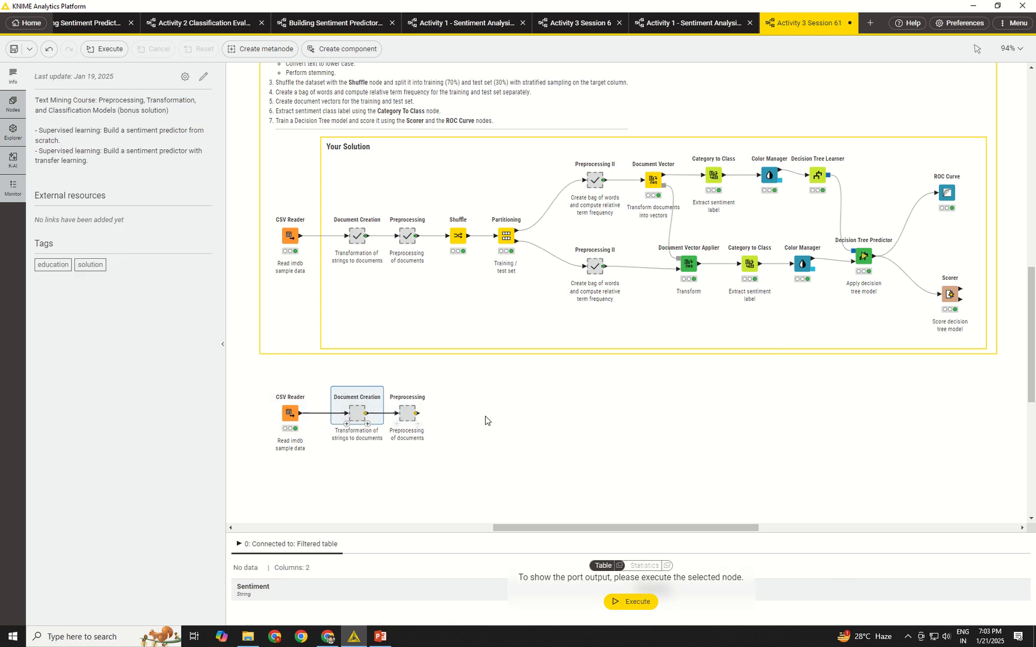
pyautogui.moveTo(407, 414); pyautogui.dragTo(428, 413)
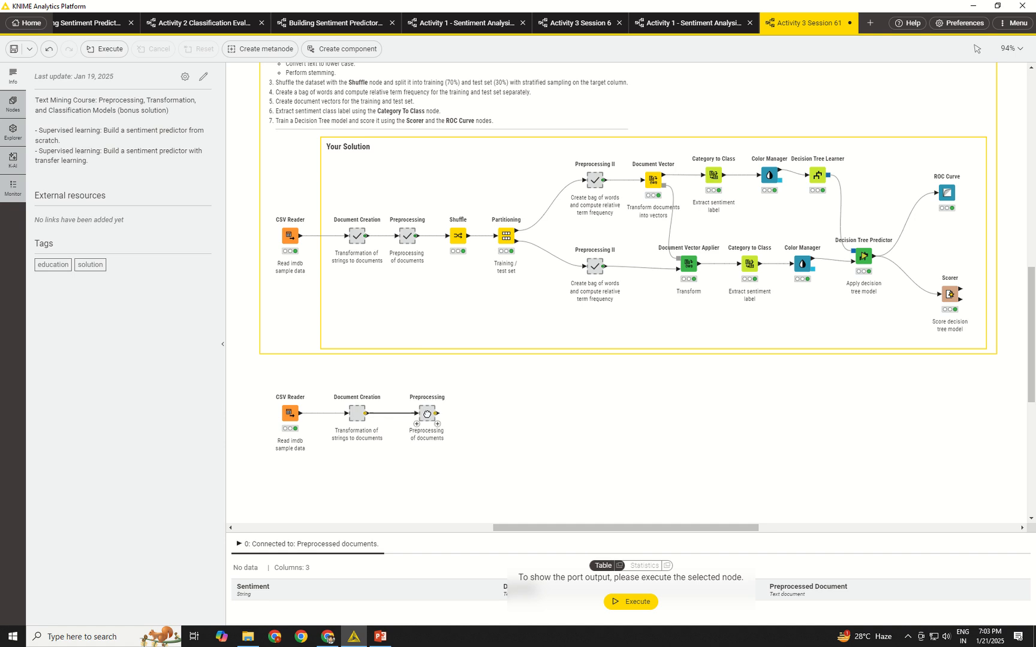
pyautogui.moveTo(353, 411)
pyautogui.mouseDown()
pyautogui.moveTo(365, 415)
pyautogui.moveTo(351, 414)
pyautogui.mouseUp()
pyautogui.moveTo(425, 414); pyautogui.dragTo(418, 415)
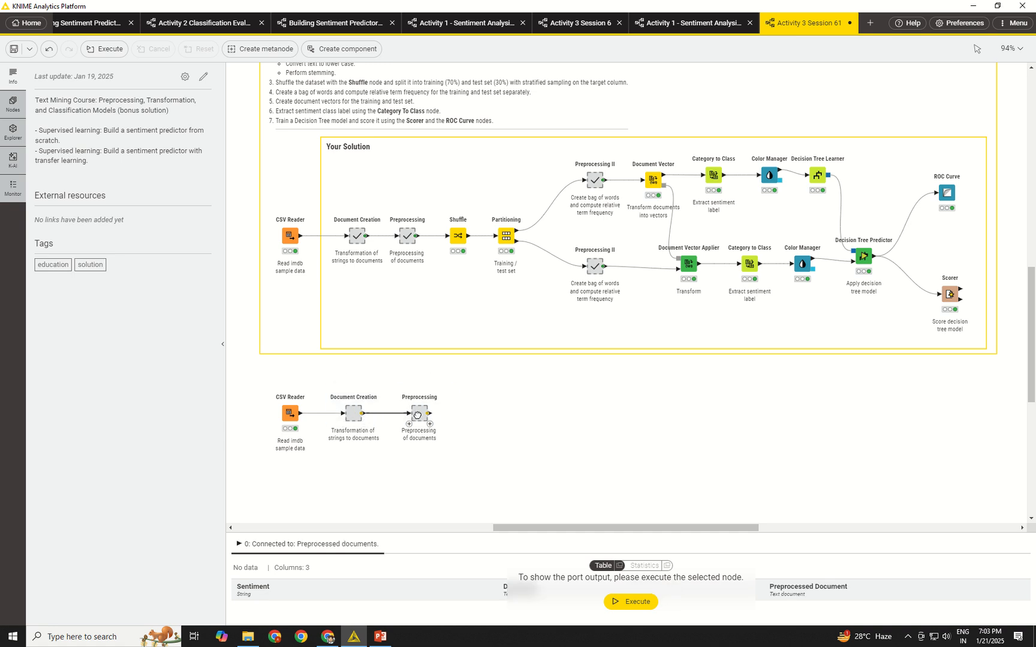
# Inside the copied Document Creation metanode, set both the title column and the authors column of Strings to Document to Index.
pyautogui.click(353, 411)
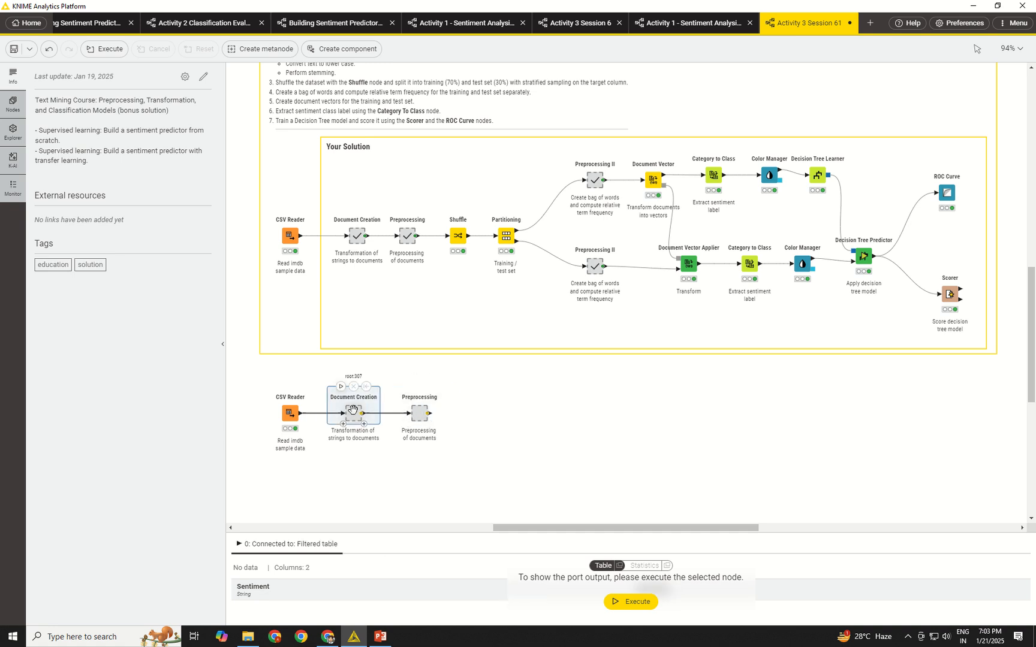
pyautogui.doubleClick(352, 412)
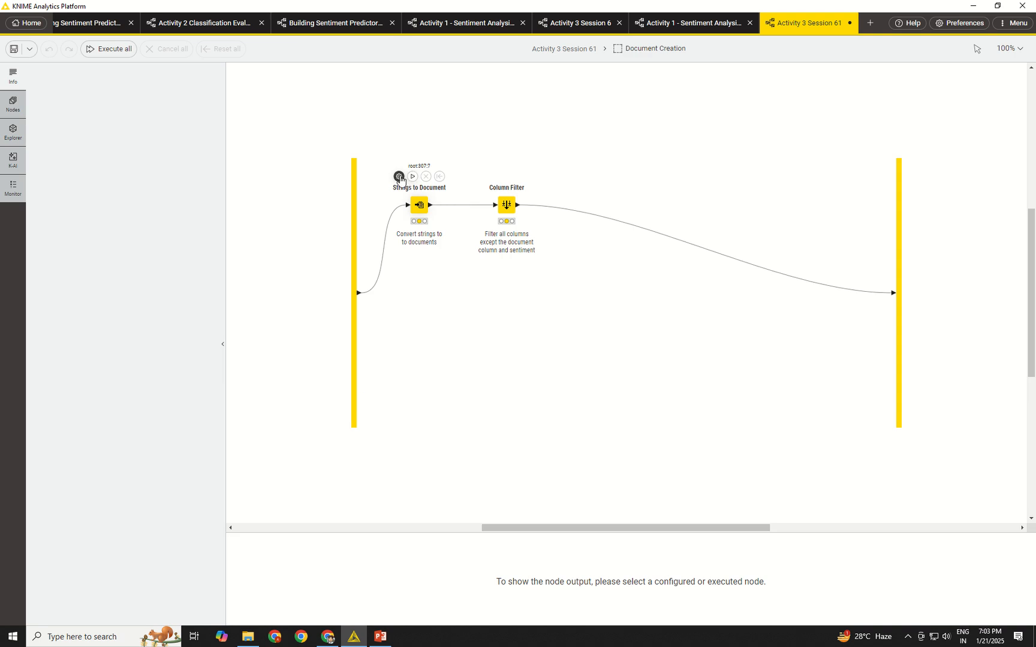
pyautogui.click(398, 177)
pyautogui.click(471, 145)
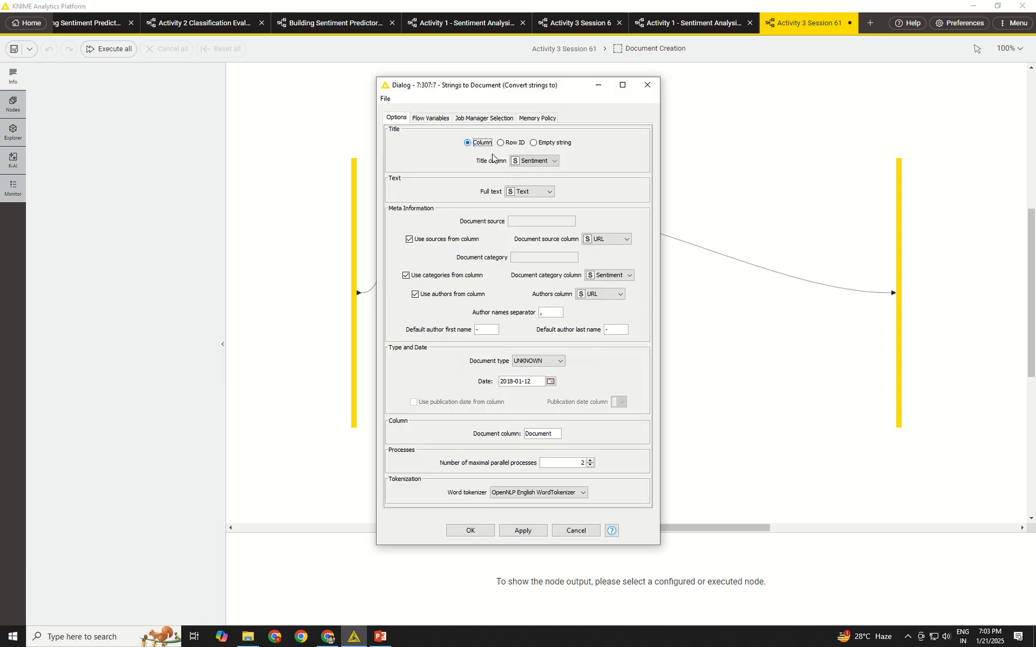
pyautogui.click(536, 161)
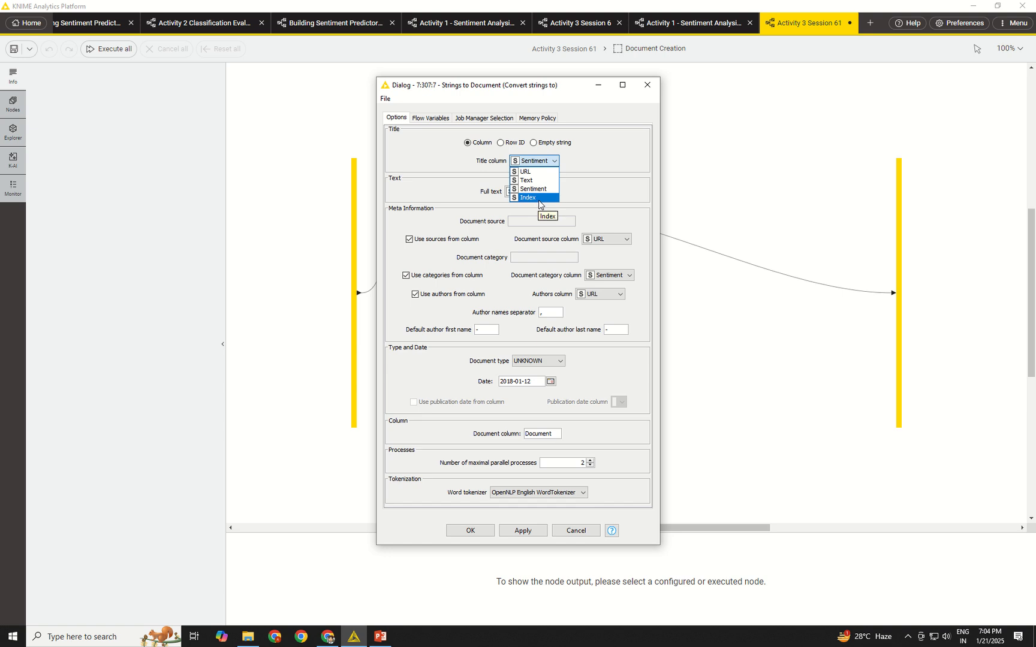
pyautogui.click(537, 199)
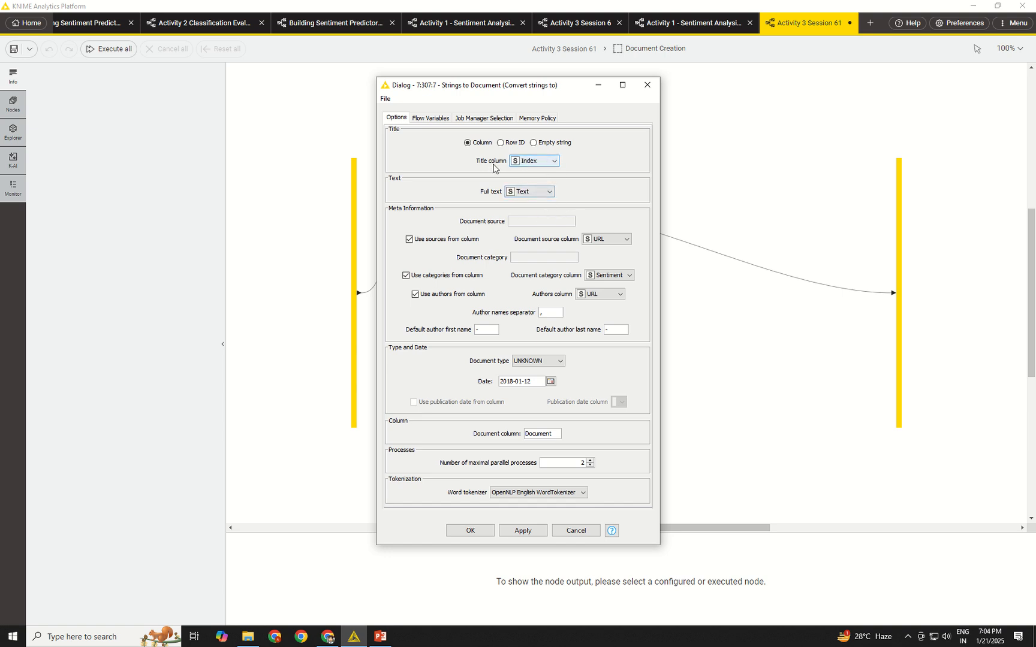
pyautogui.press('Tab')
pyautogui.click(601, 293)
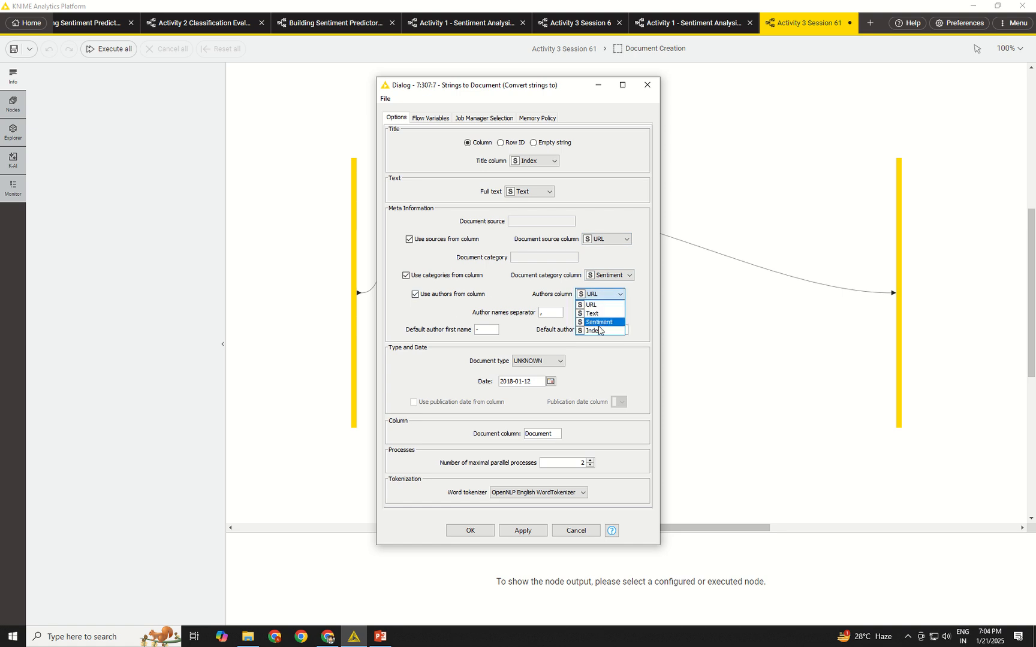
pyautogui.click(599, 333)
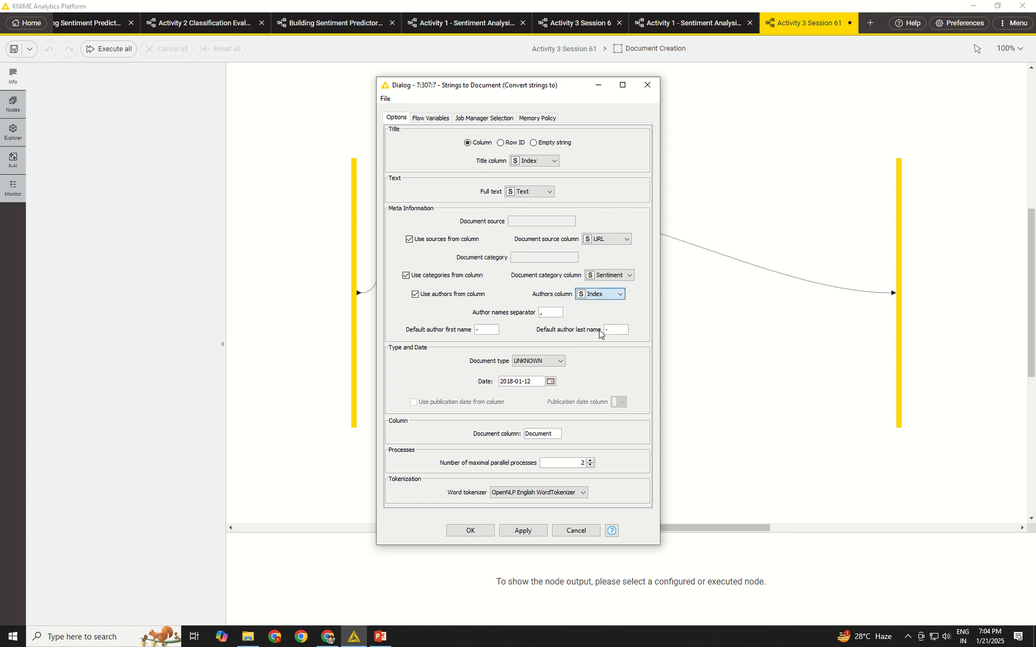
pyautogui.click(467, 531)
# Execute Strings to Document and Column Filter, check the filtered table, and return to the main workflow.
pyautogui.moveTo(411, 191)
pyautogui.click(412, 176)
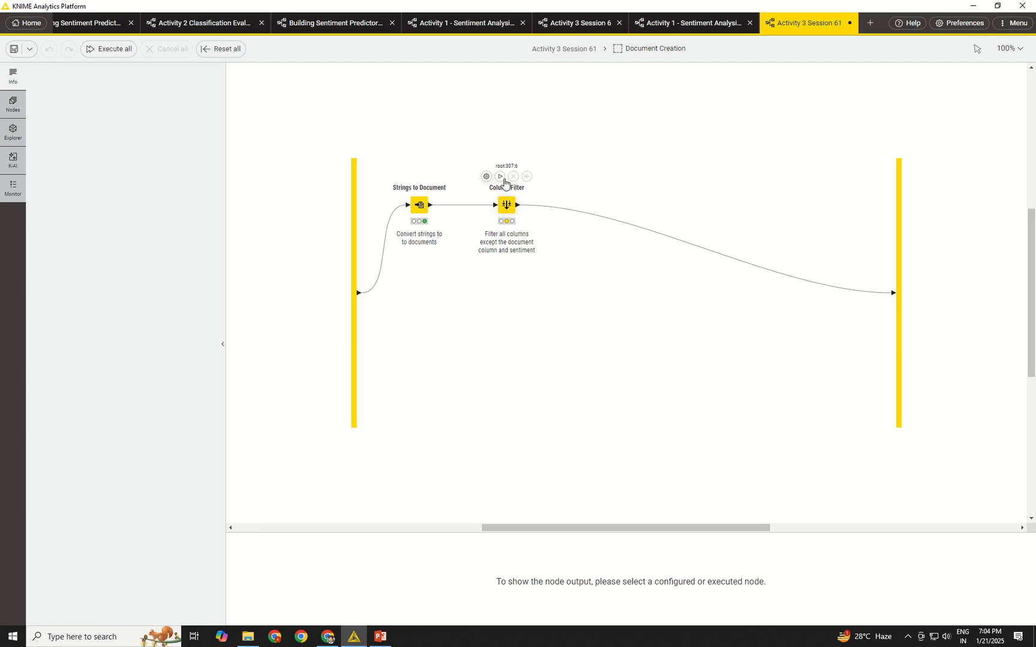
pyautogui.click(500, 176)
pyautogui.click(506, 205)
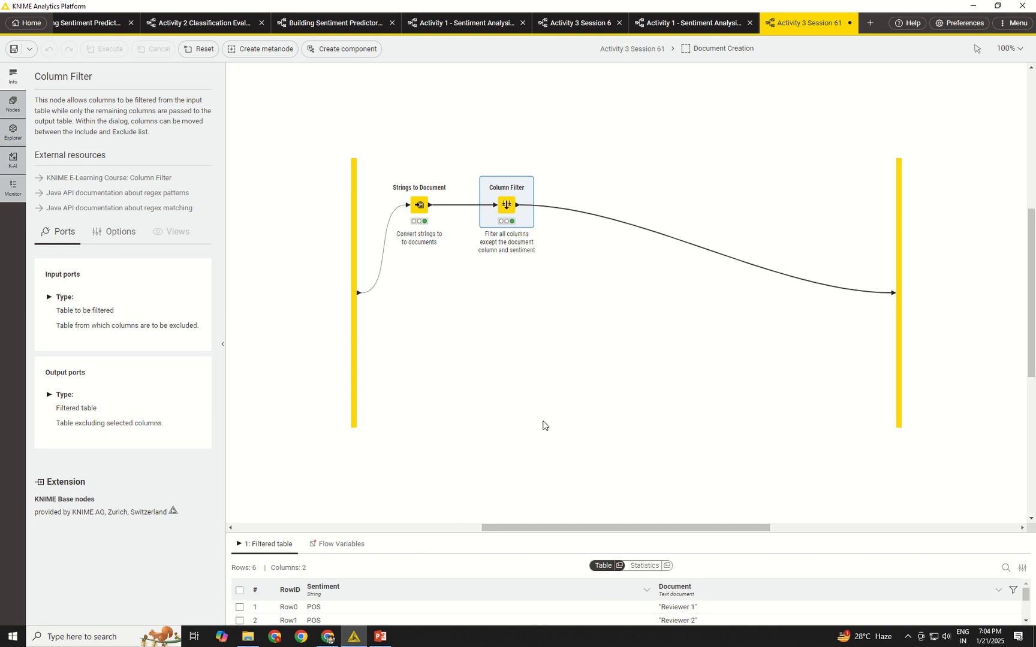
pyautogui.click(623, 51)
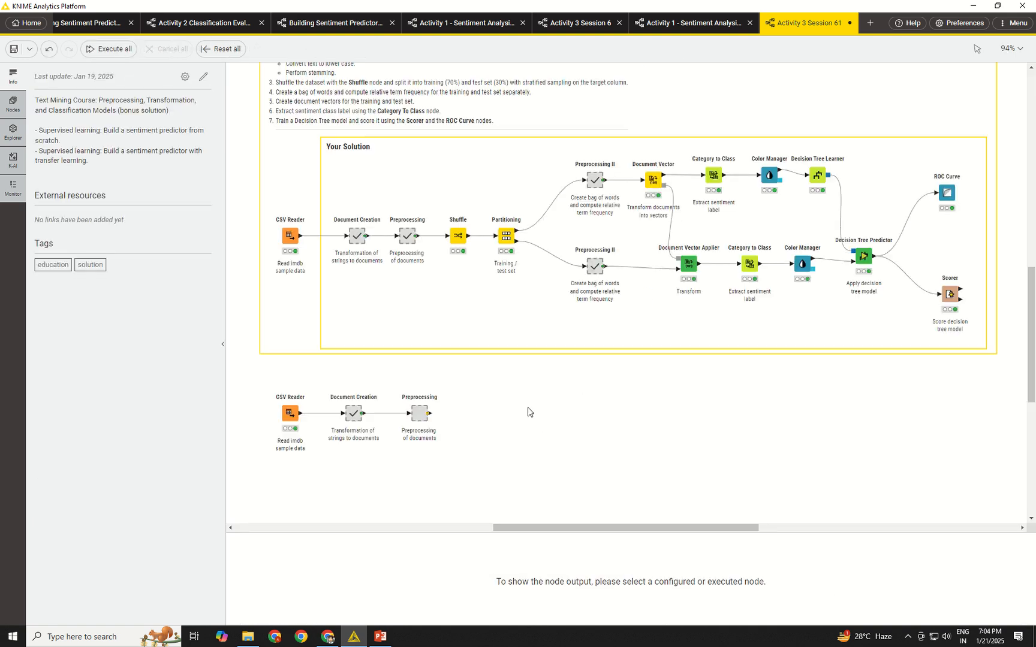
# Inside the copied Preprocessing metanode, execute the chain through Snowball Stemmer, and return to the main workflow.
pyautogui.click(418, 415)
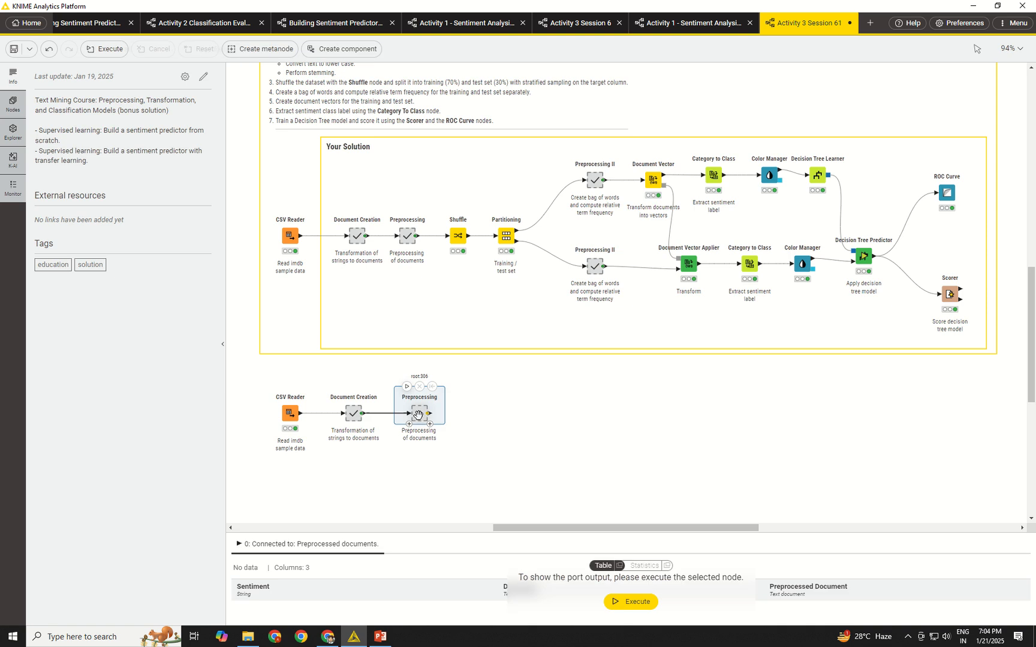
pyautogui.doubleClick(418, 415)
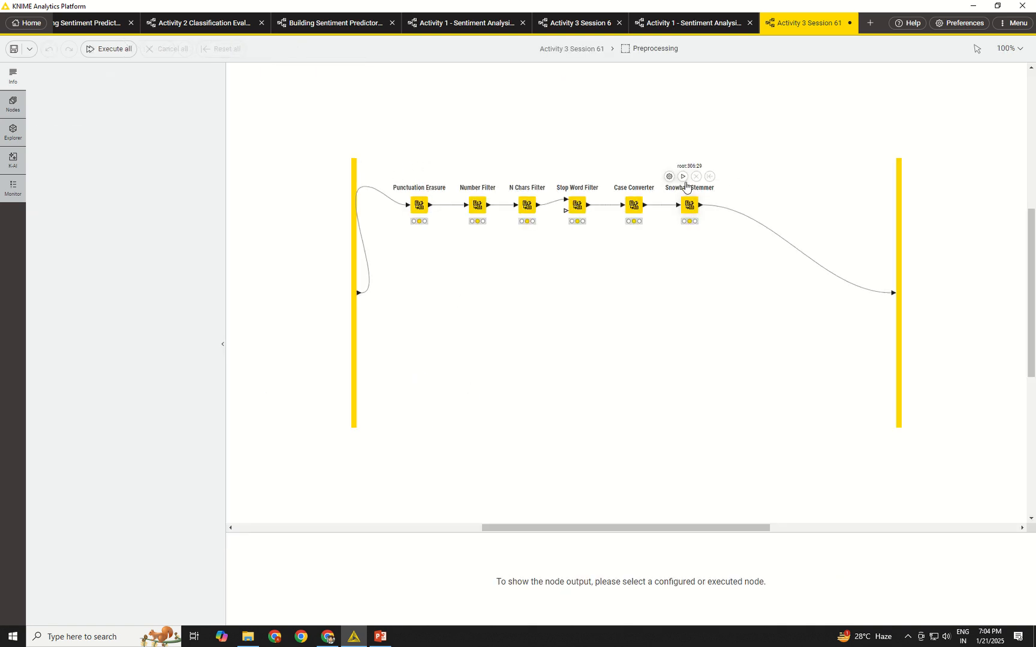
pyautogui.click(682, 176)
pyautogui.click(567, 52)
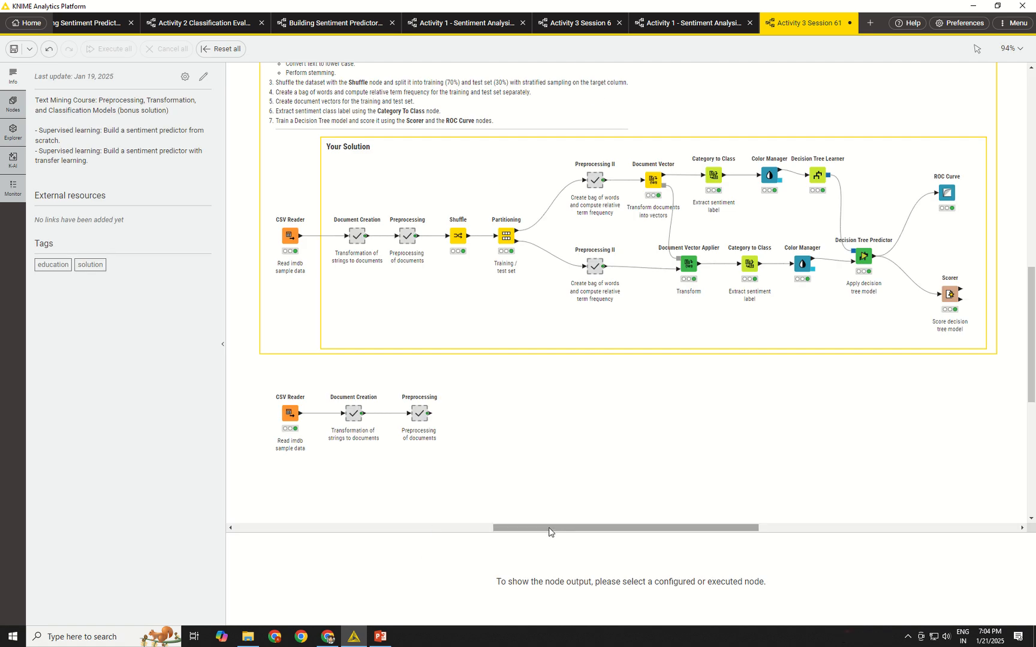
# Duplicate the test branch's Preprocessing II metanode, place it in the new row, and connect the copied Preprocessing output to it.
pyautogui.click(594, 267)
pyautogui.hotkey('ctrl', 'c')
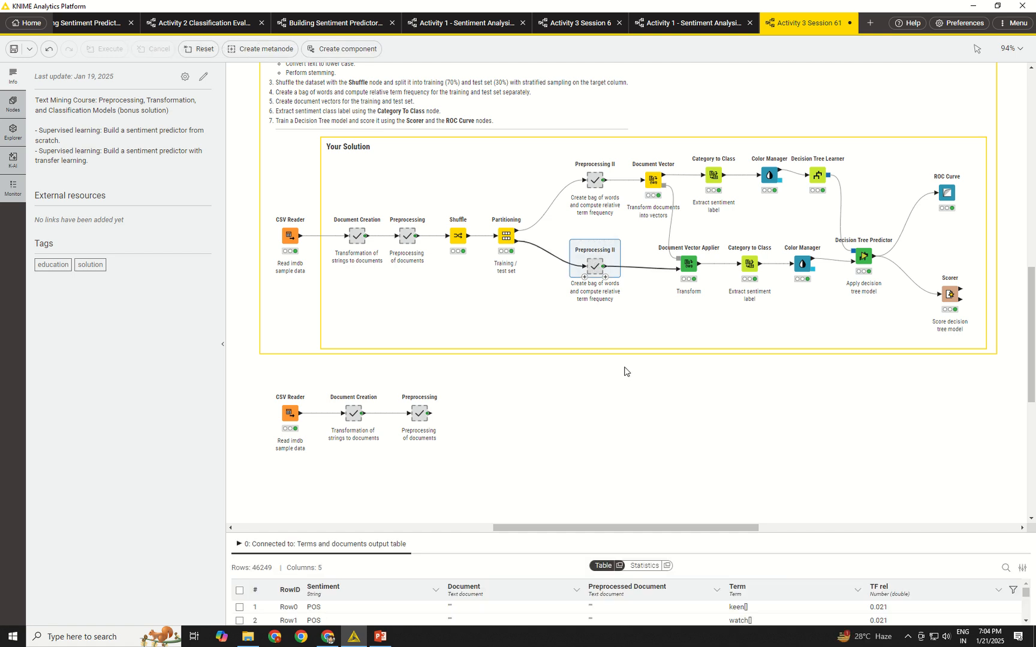
pyautogui.hotkey('ctrl', 'v')
pyautogui.moveTo(665, 339); pyautogui.dragTo(590, 412)
pyautogui.moveTo(429, 413); pyautogui.dragTo(592, 415)
# Execute Bag Of Words Creator and TF inside the copied Preprocessing II metanode, and return to the main workflow.
pyautogui.doubleClick(593, 415)
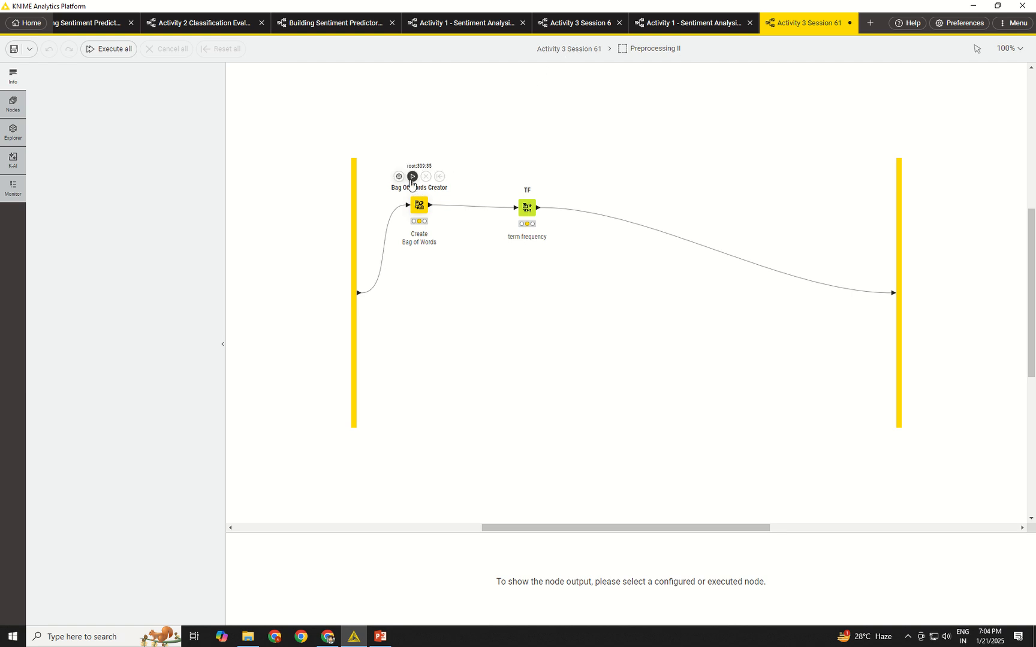
pyautogui.click(442, 225)
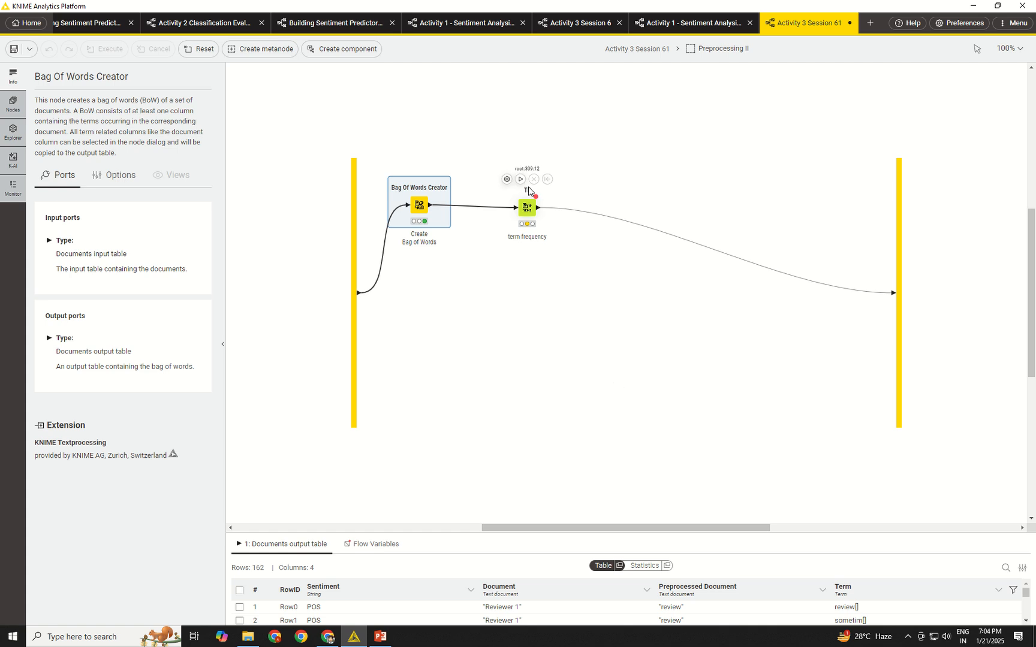
pyautogui.click(520, 177)
pyautogui.click(642, 52)
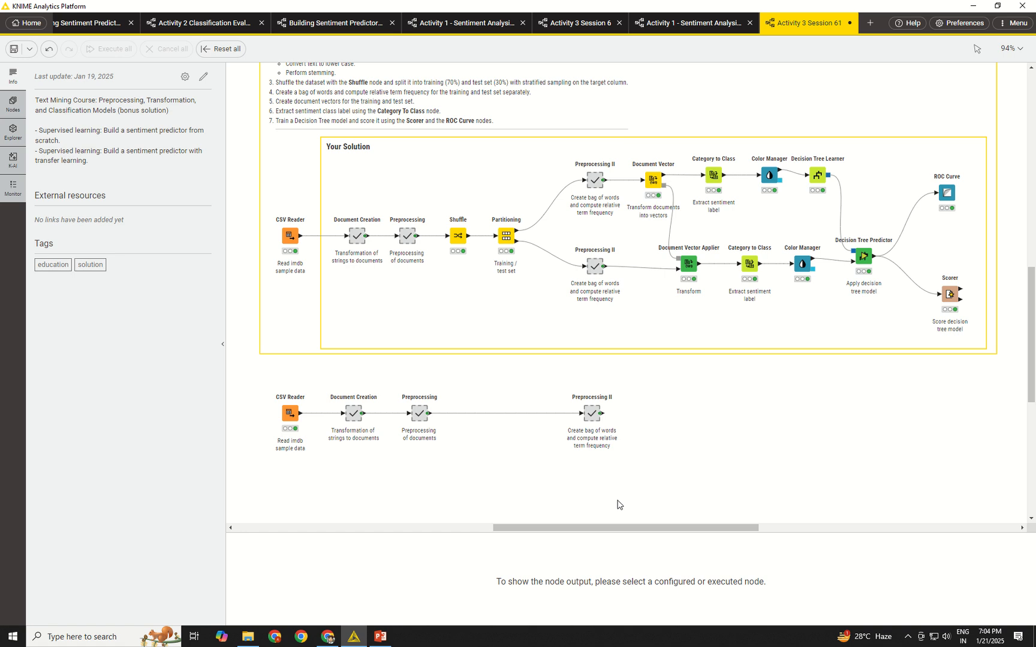
# Duplicate the Document Vector Applier into the new row and connect the Document Vector node's model output to the copy.
pyautogui.click(706, 269)
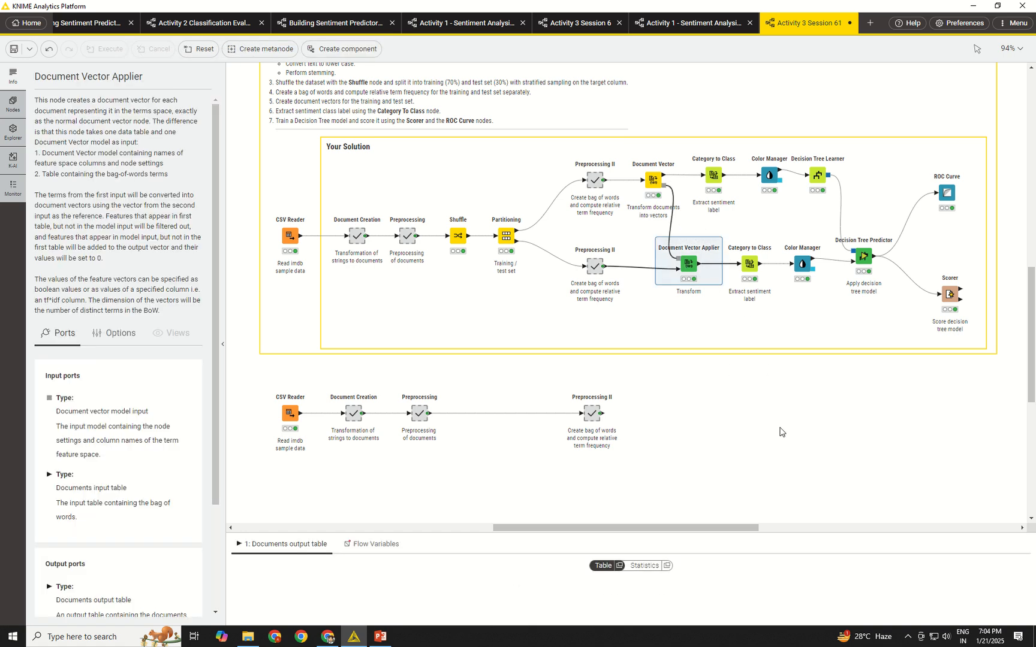
pyautogui.hotkey('ctrl', 'c')
pyautogui.hotkey('ctrl', 'v')
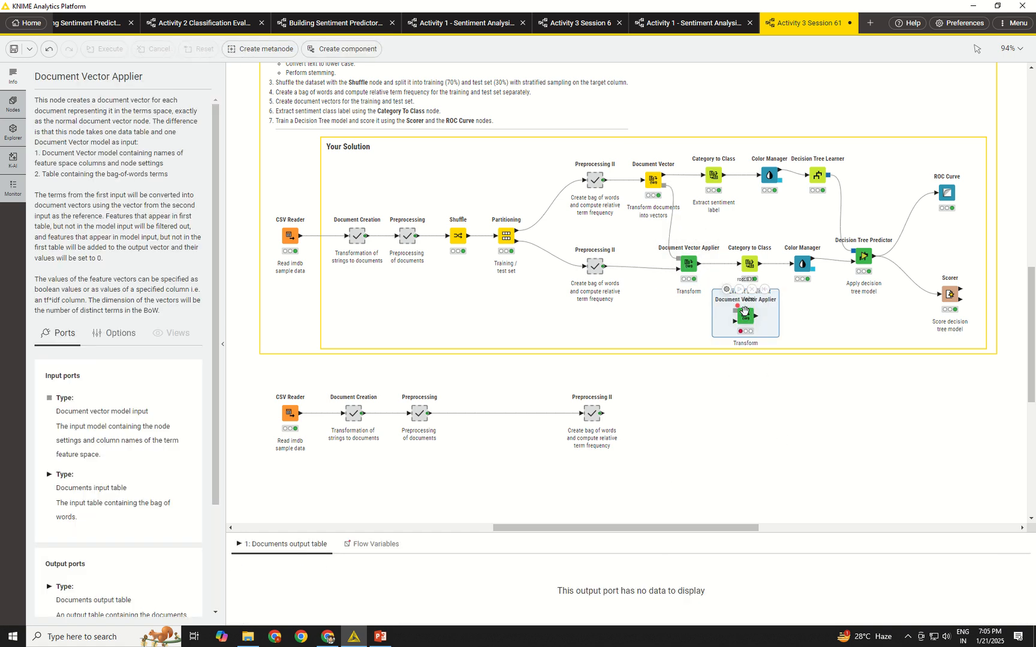
pyautogui.moveTo(745, 323); pyautogui.dragTo(688, 409)
pyautogui.moveTo(654, 191)
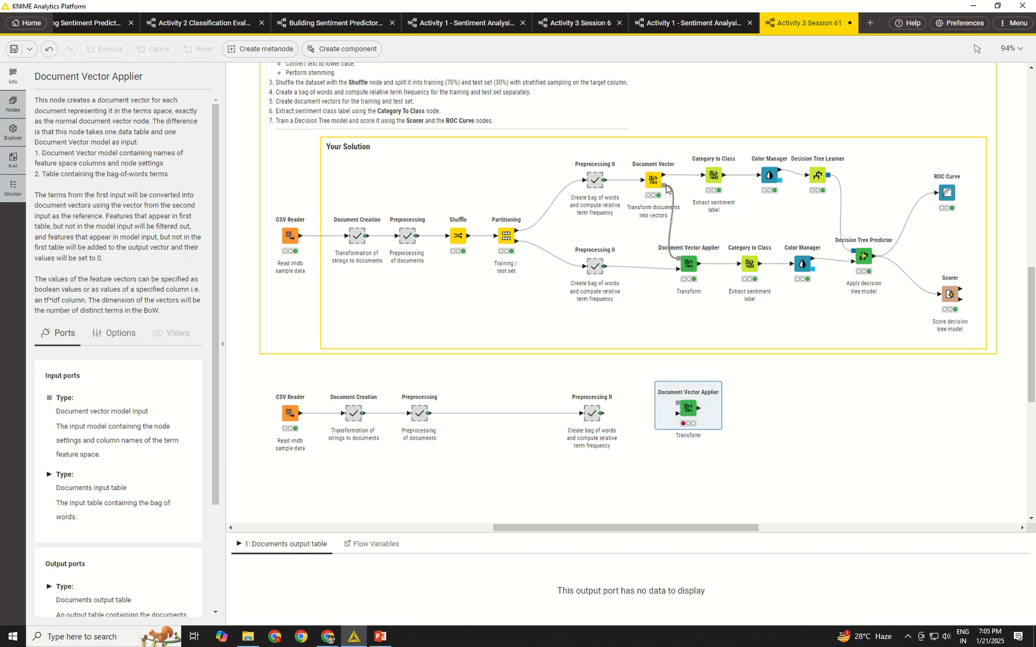
pyautogui.moveTo(676, 190); pyautogui.dragTo(676, 408)
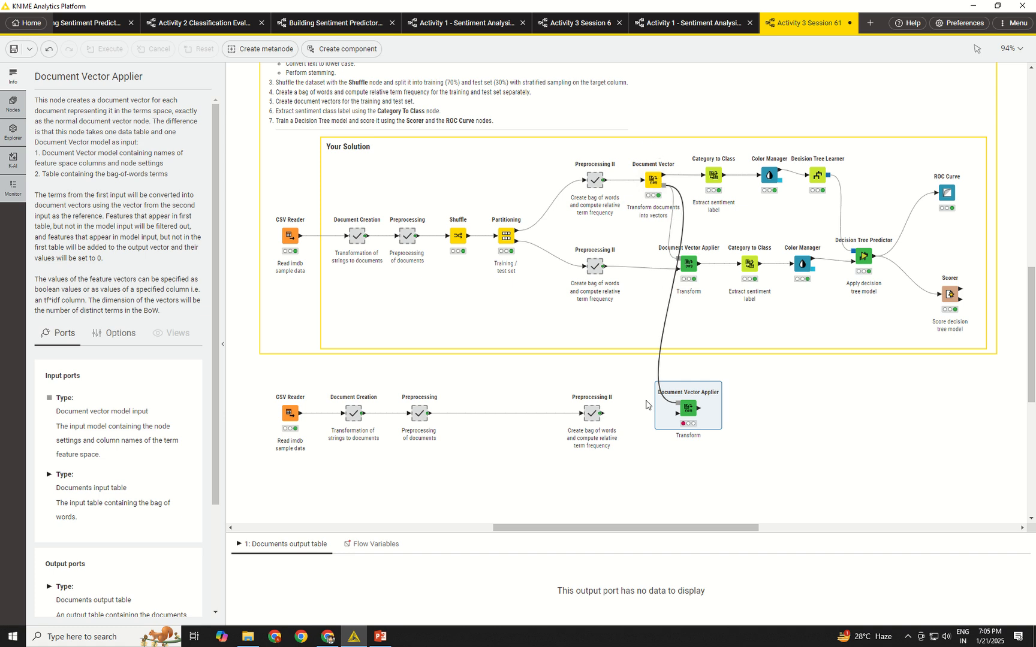
# Connect the copied Preprocessing II output to the table input of the copied Document Vector Applier.
pyautogui.doubleClick(678, 396)
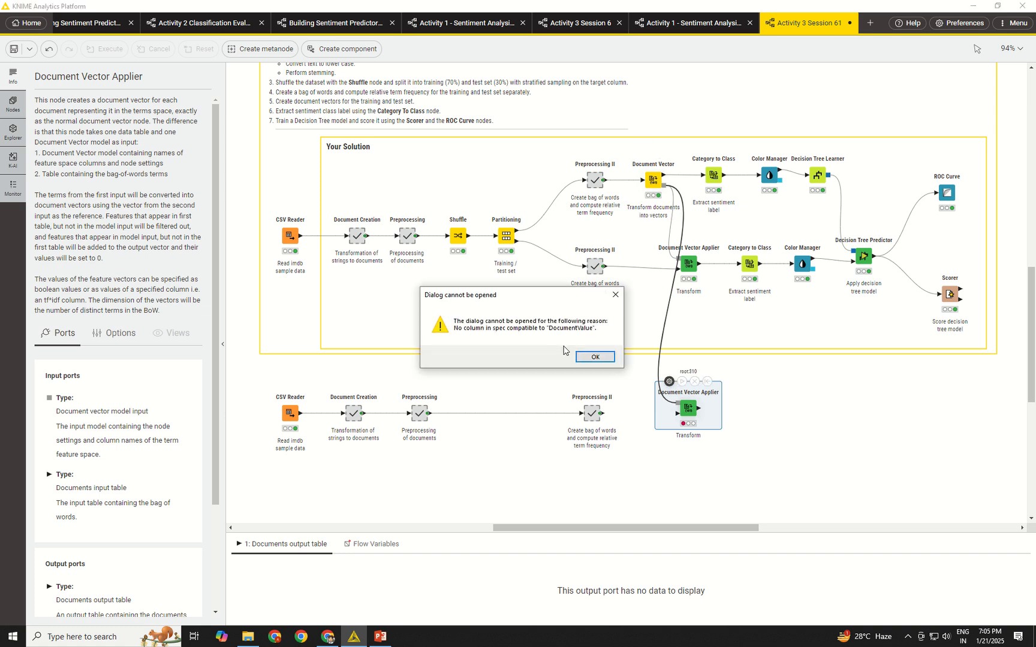
pyautogui.click(613, 298)
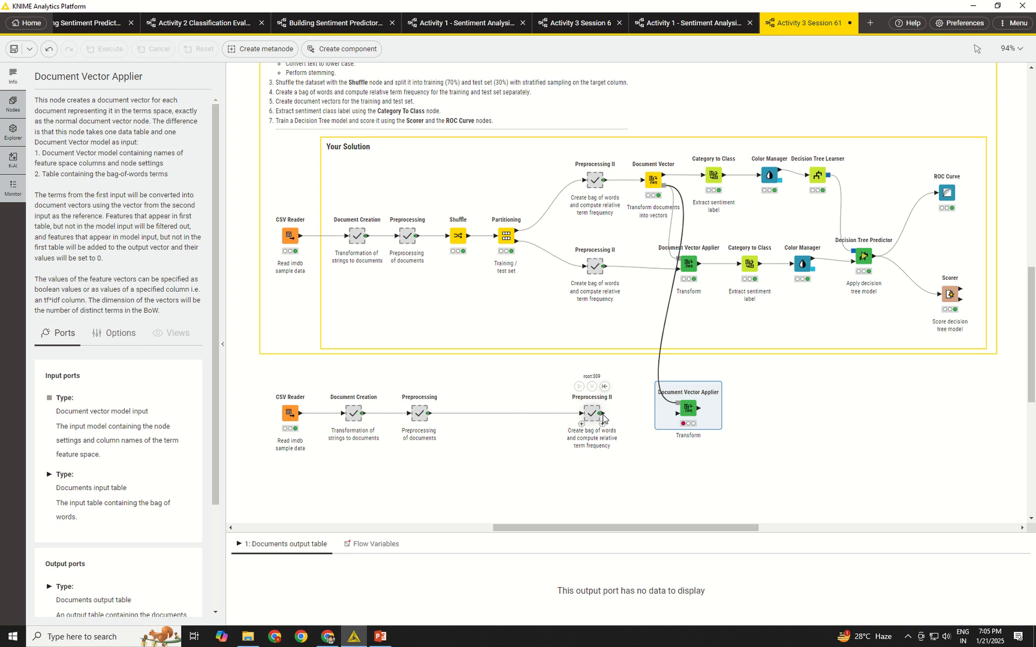
pyautogui.moveTo(600, 413); pyautogui.dragTo(677, 413)
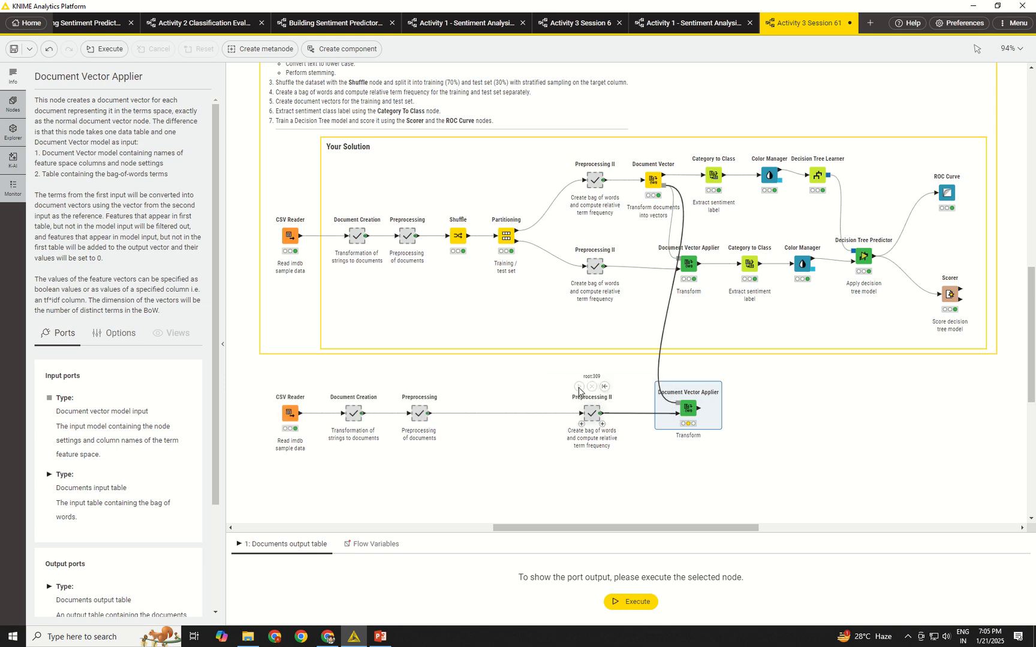
# Configure the copied Document Vector Applier with Preprocessed Document as the document column and Use settings from model enabled.
pyautogui.doubleClick(686, 407)
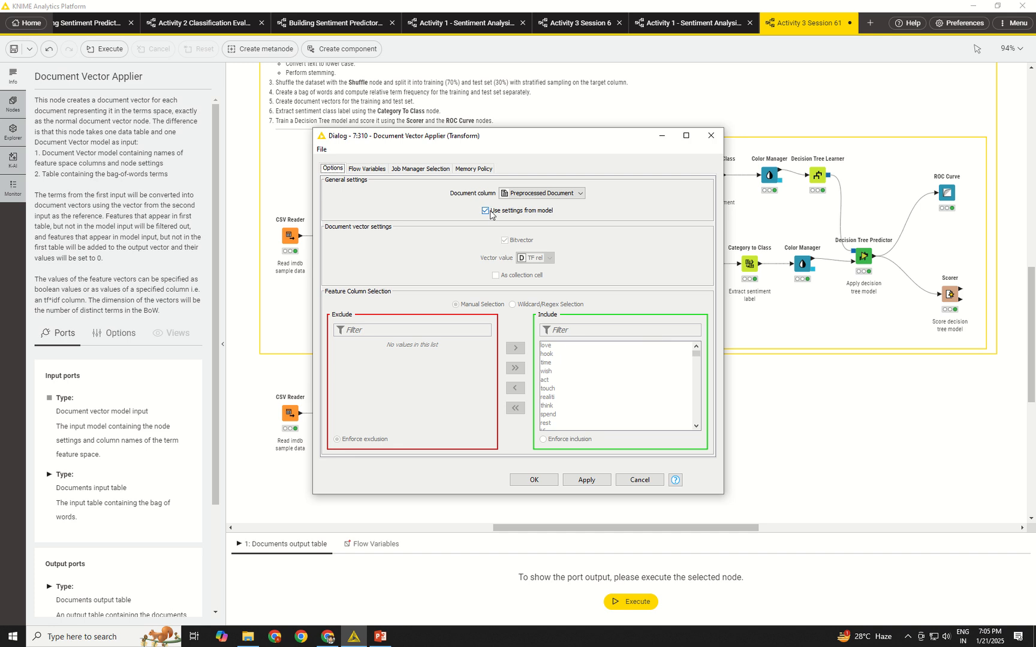
pyautogui.click(520, 193)
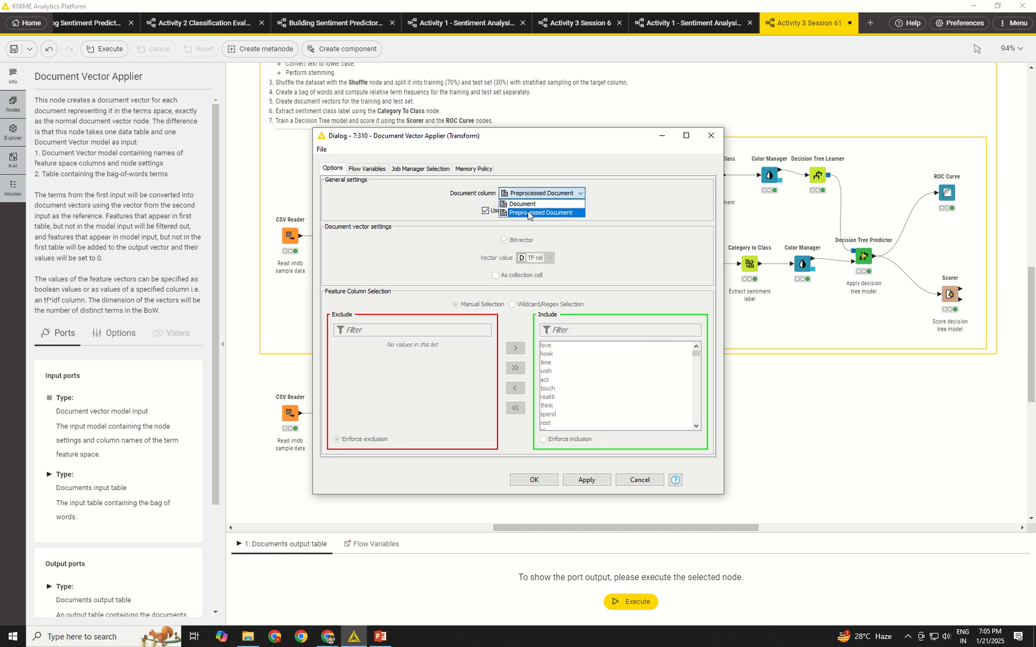
pyautogui.click(529, 206)
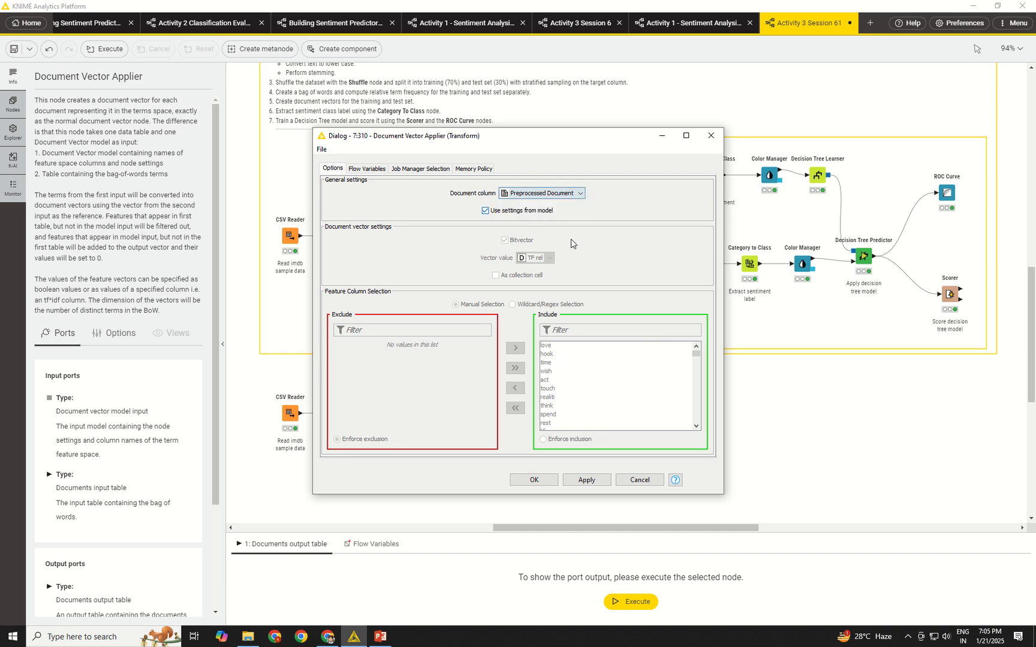
pyautogui.click(533, 480)
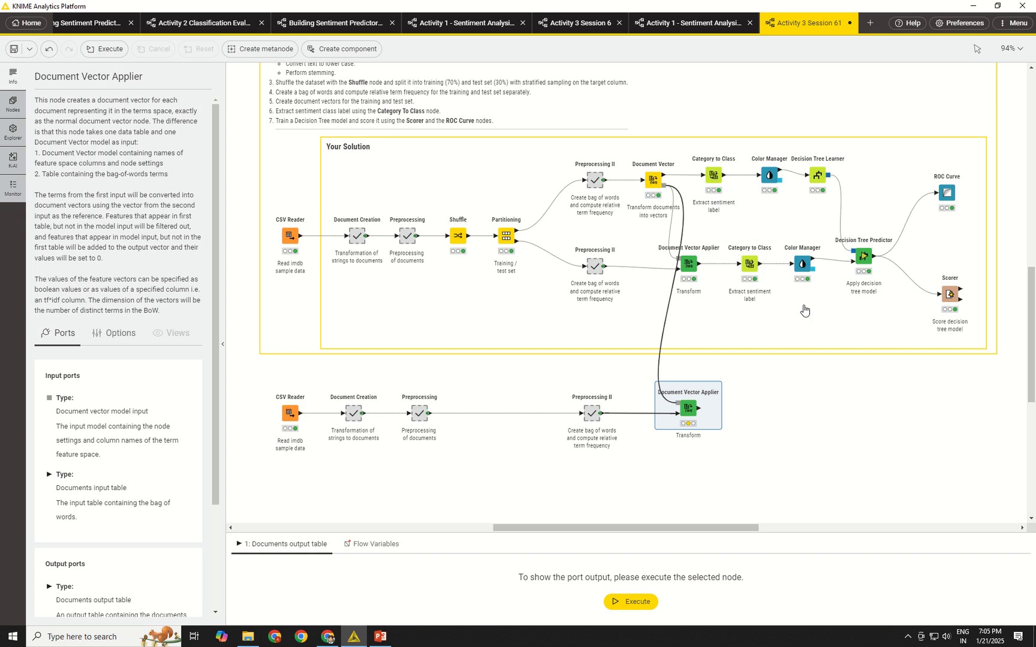
# Duplicate the test branch's Category to Class node, attach it after the copied Document Vector Applier, and execute it.
pyautogui.click(748, 262)
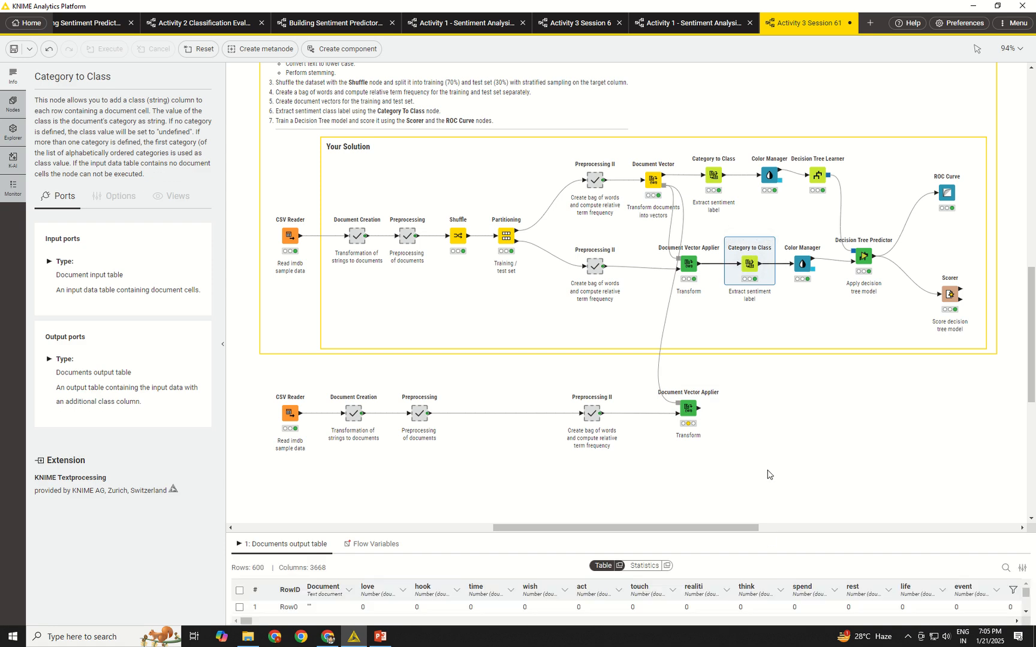
pyautogui.hotkey('ctrl', 'v')
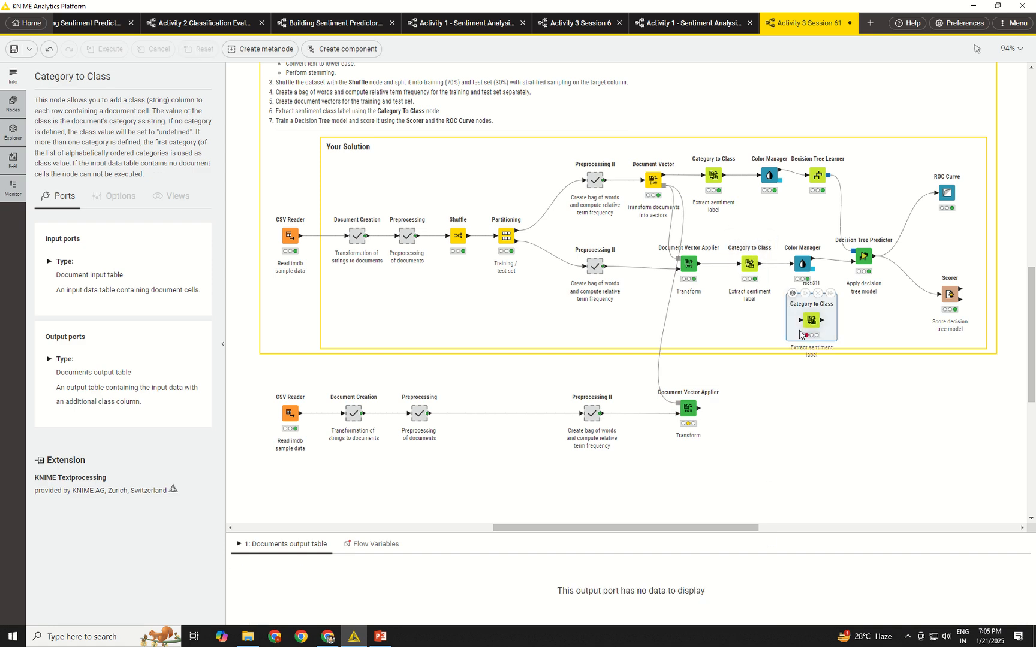
pyautogui.moveTo(804, 340); pyautogui.dragTo(754, 408)
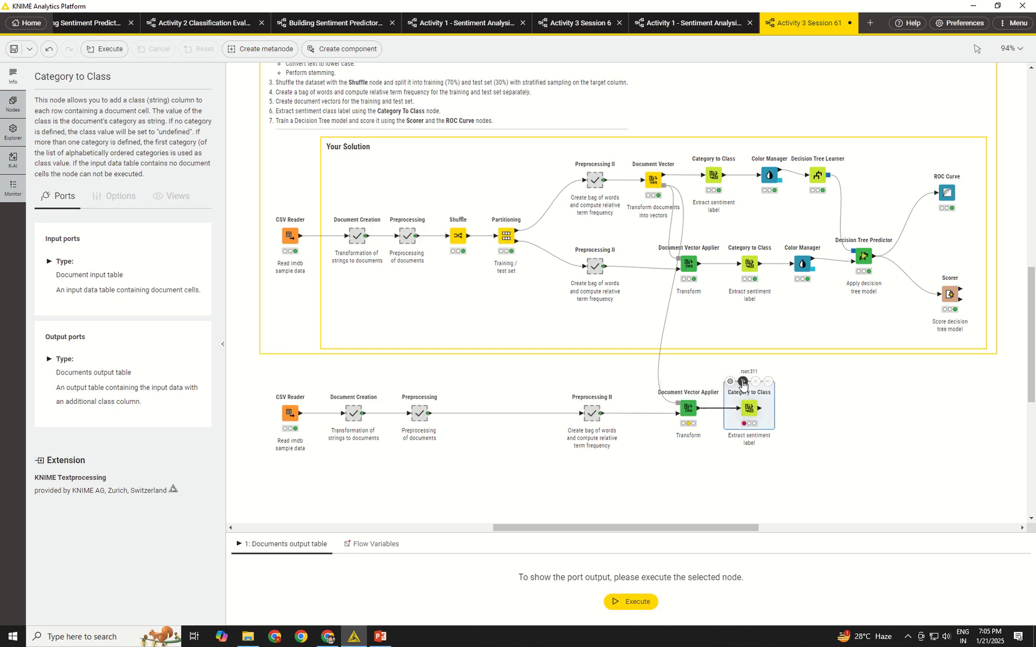
pyautogui.click(742, 381)
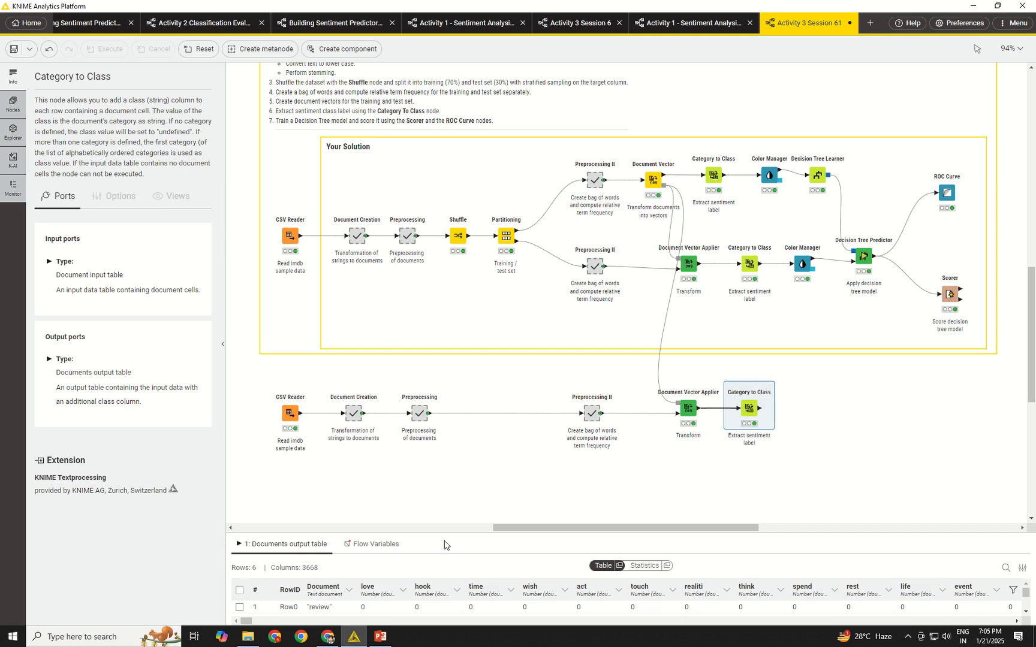
pyautogui.moveTo(760, 413); pyautogui.dragTo(754, 483)
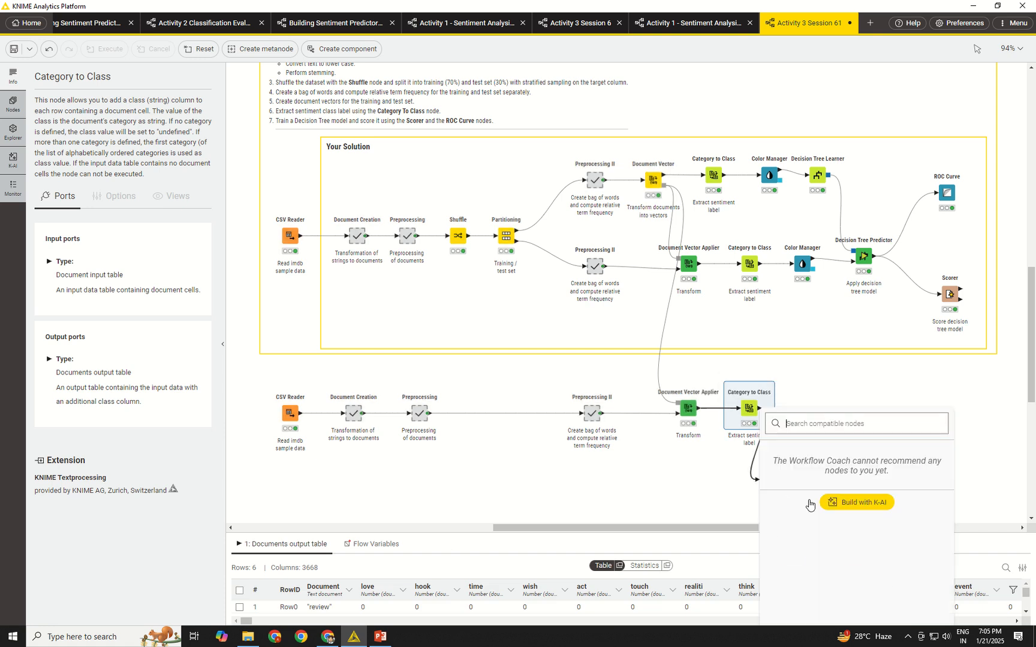
pyautogui.click(859, 474)
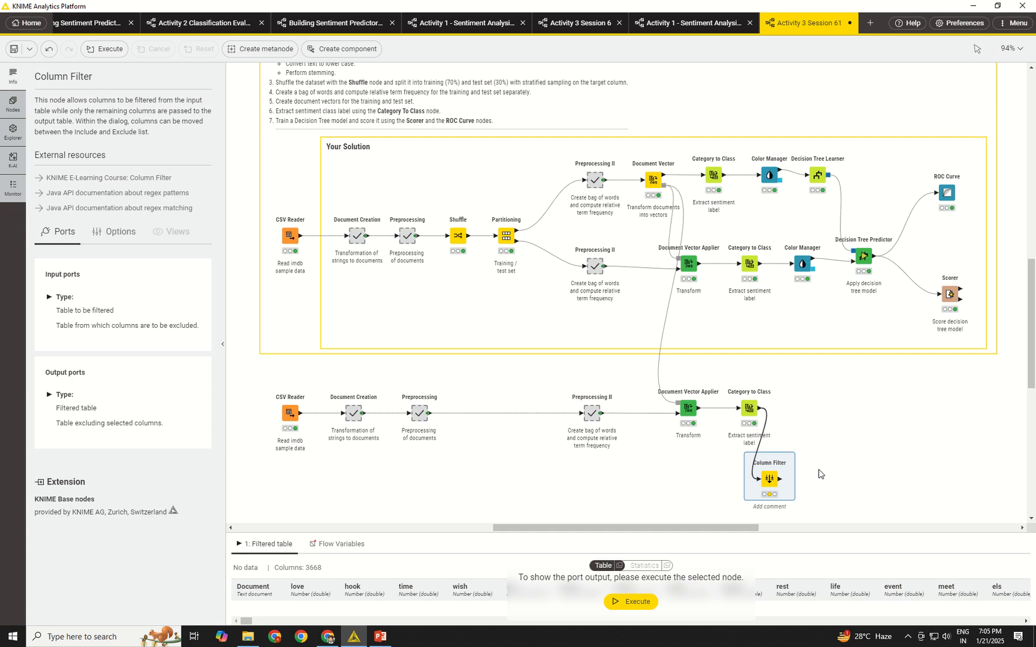
pyautogui.click(751, 454)
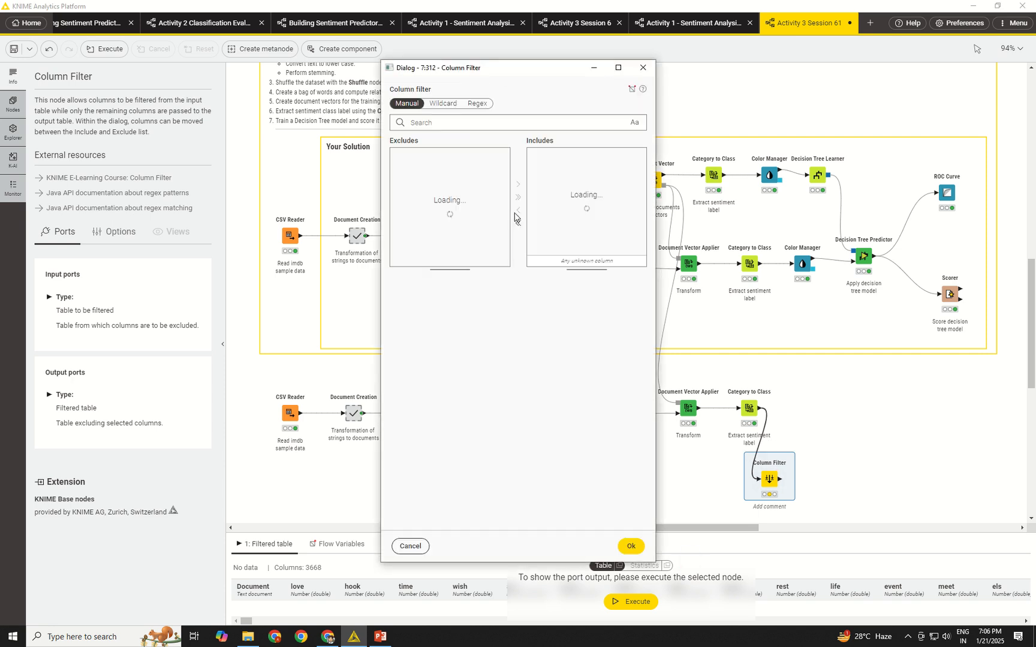
pyautogui.moveTo(642, 161); pyautogui.dragTo(645, 255)
pyautogui.click(643, 68)
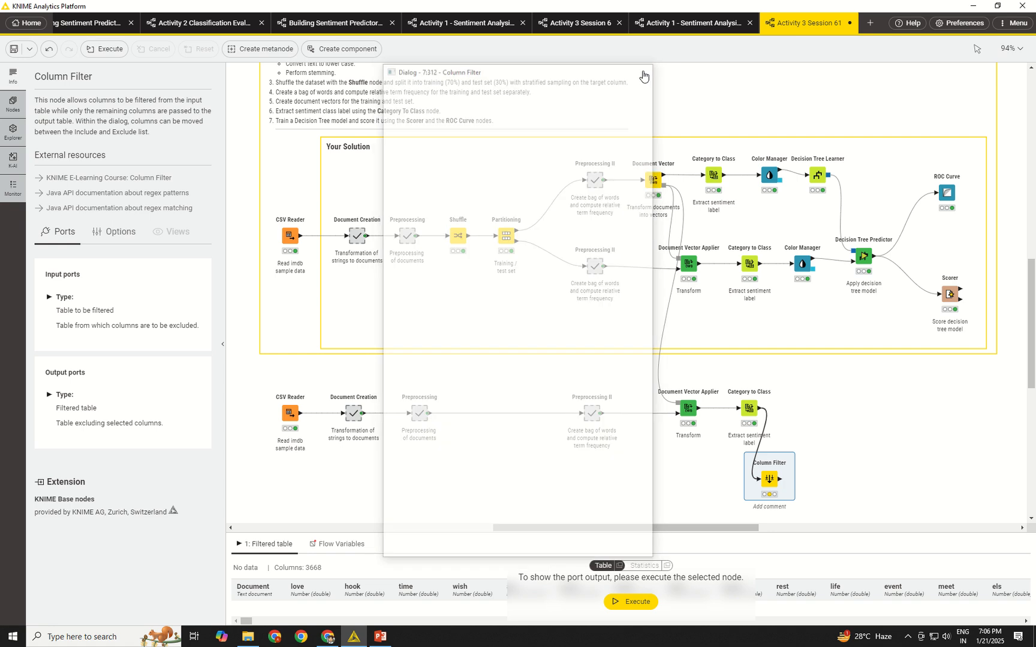
pyautogui.press('Delete')
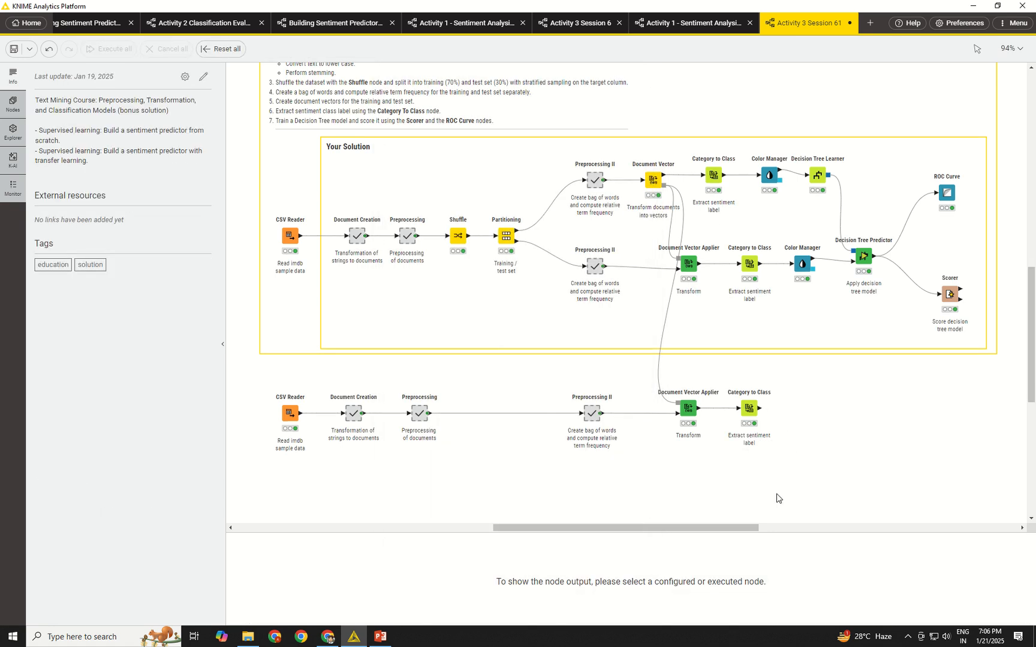
# Review the Strings to Document settings inside the copied Document Creation metanode, and return to the main workflow.
pyautogui.click(352, 411)
pyautogui.doubleClick(352, 411)
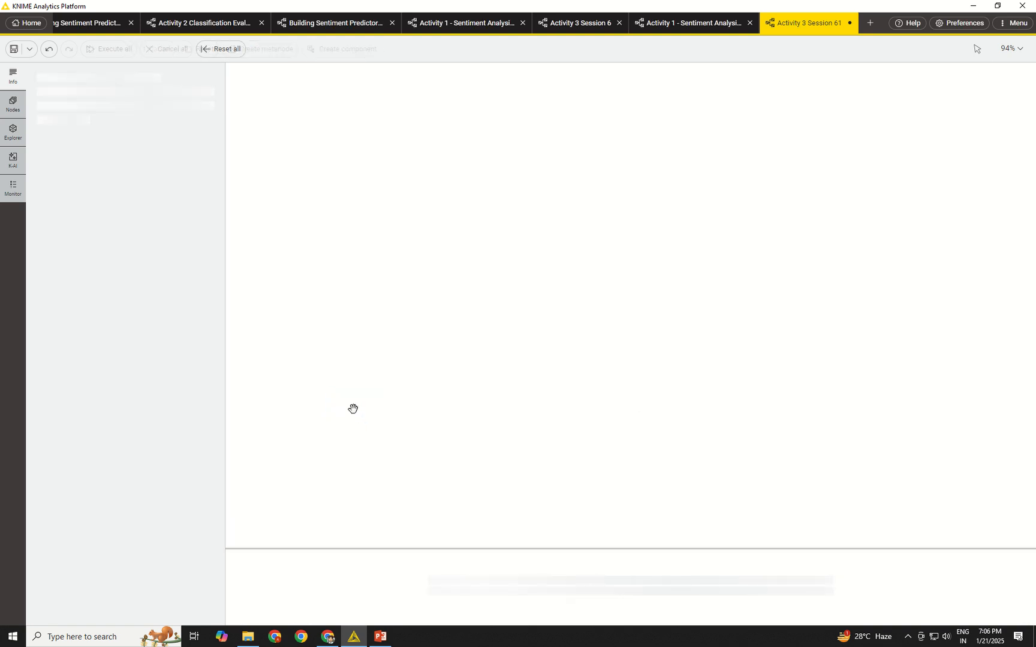
pyautogui.doubleClick(419, 210)
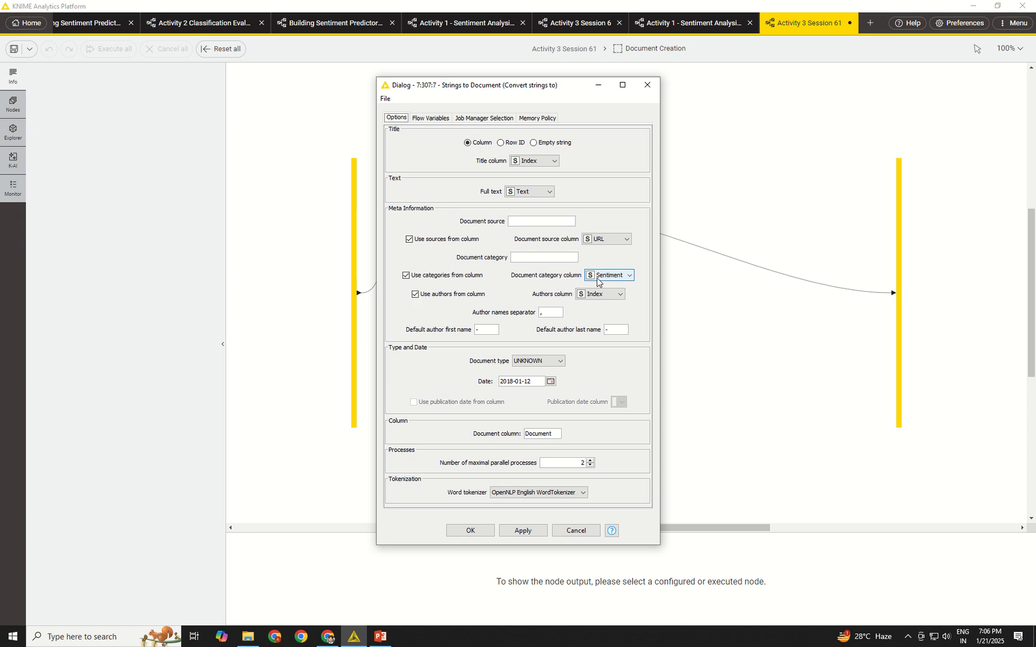
pyautogui.click(648, 85)
pyautogui.click(567, 49)
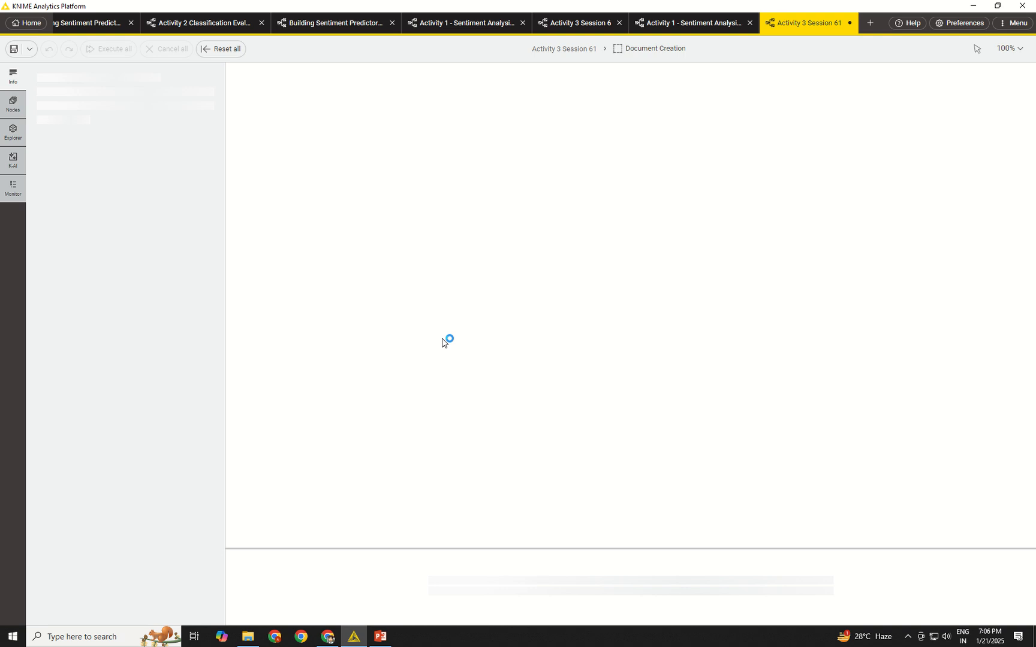
# Inspect the output tables of the new row's CSV Reader and Category to Class nodes, enlarging the table preview.
pyautogui.click(292, 413)
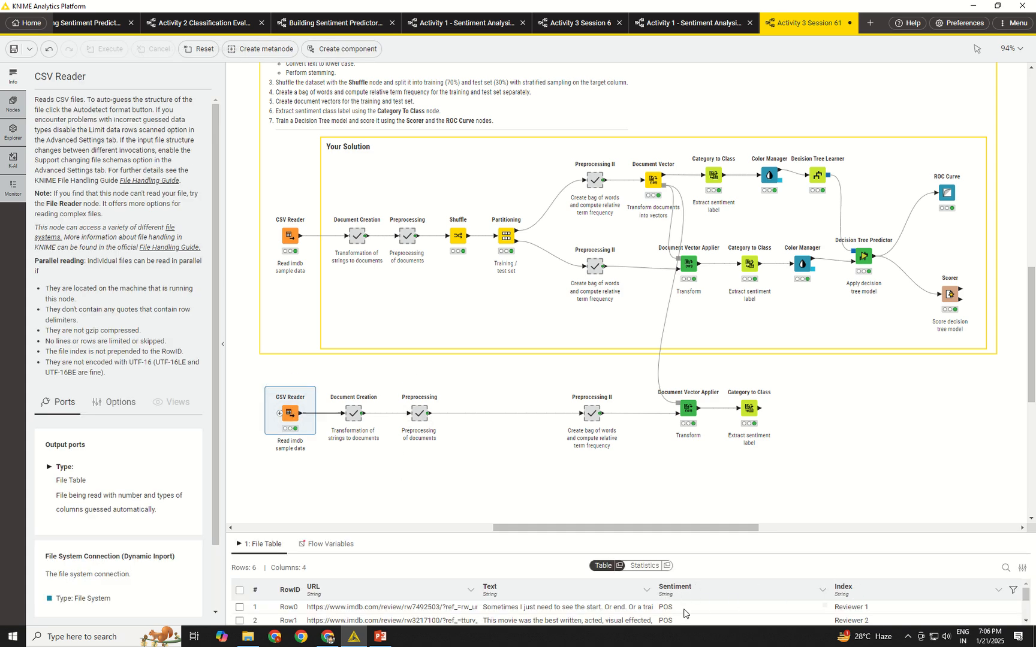
pyautogui.click(751, 407)
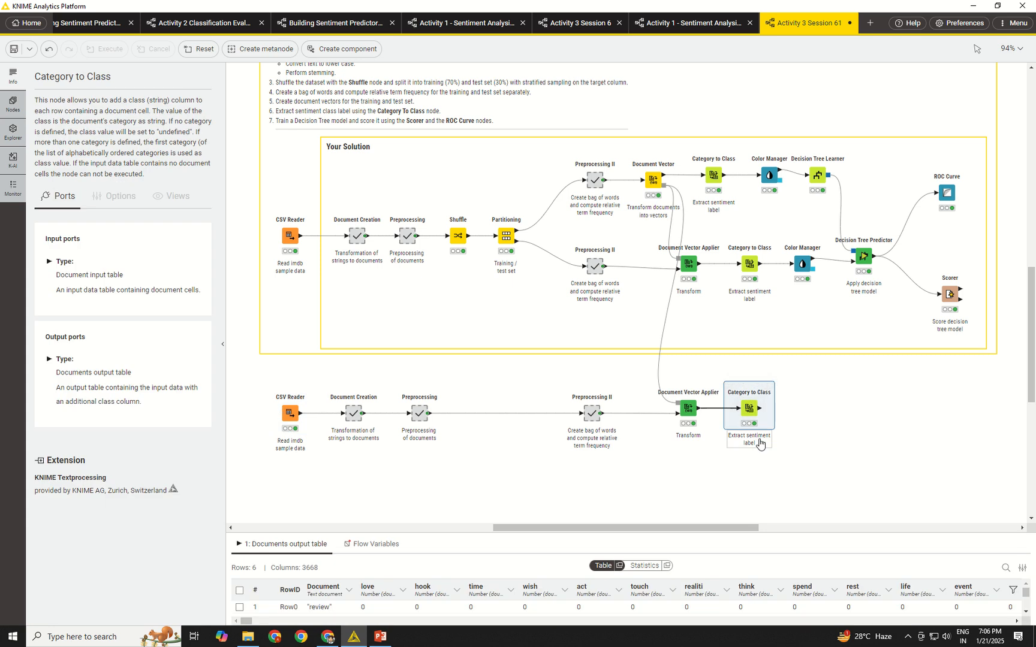
pyautogui.moveTo(688, 409)
pyautogui.moveTo(625, 535); pyautogui.dragTo(625, 486)
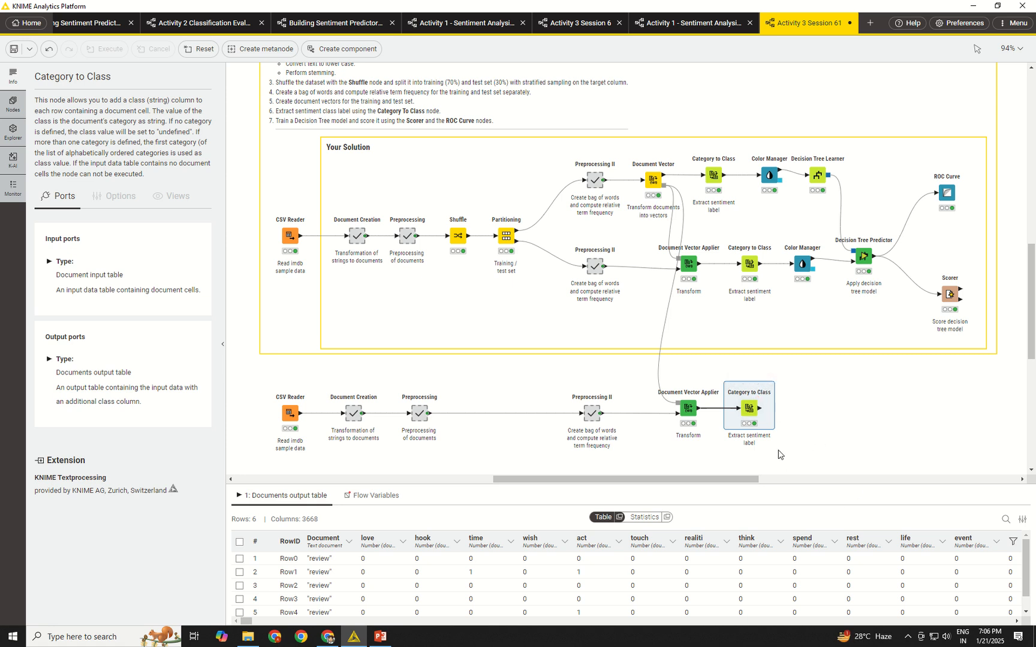
# Duplicate the test branch's Color Manager and attach it after the copied Category to Class node.
pyautogui.hscroll(1, 758, 465)
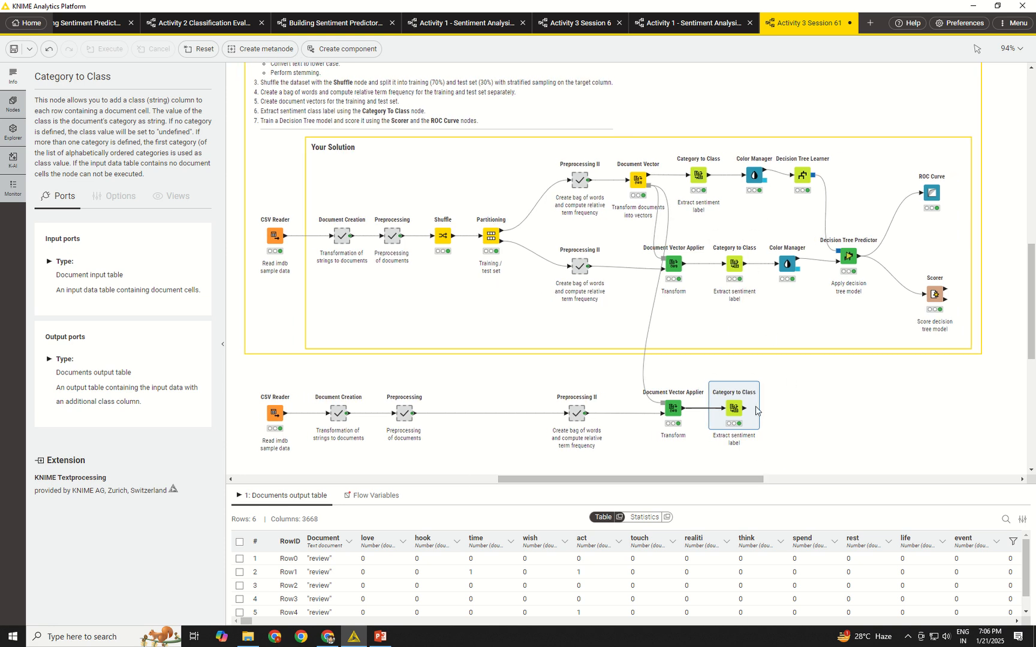
pyautogui.click(787, 263)
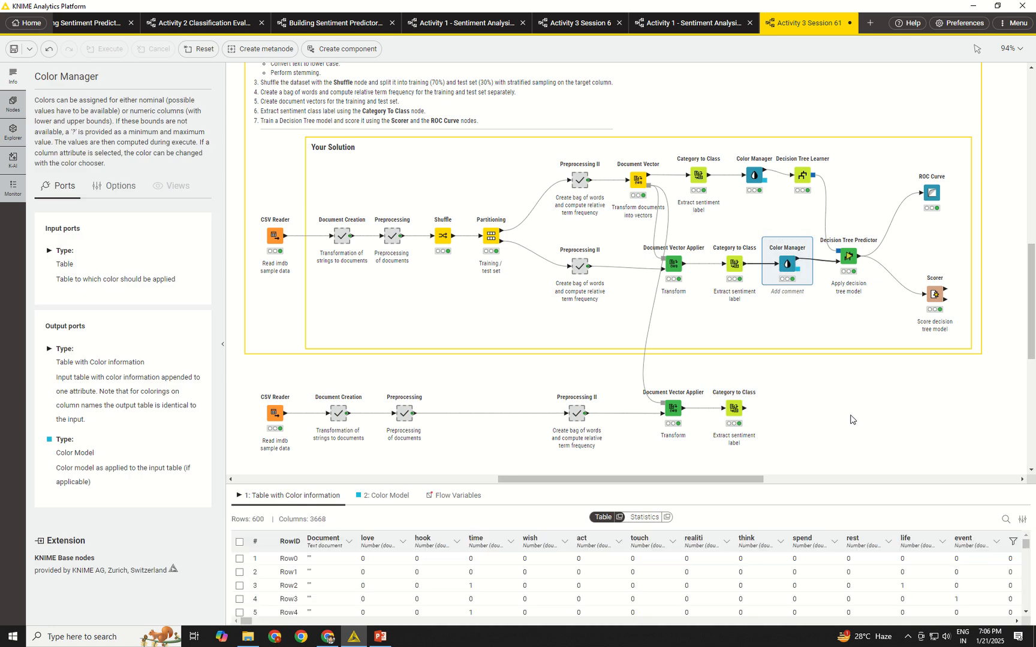
pyautogui.hotkey('ctrl', 'c')
pyautogui.hotkey('ctrl', 'v')
pyautogui.moveTo(832, 327); pyautogui.dragTo(769, 409)
# Confirm colouring by Document class in the copied Color Manager, execute it, and adjust its position in the row.
pyautogui.doubleClick(780, 406)
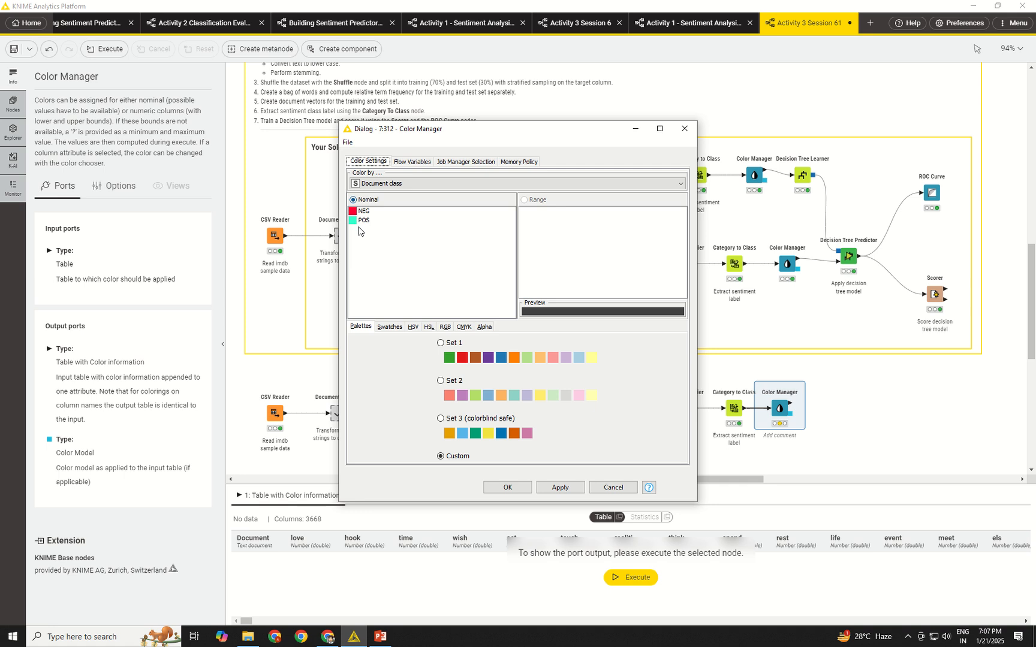
pyautogui.click(520, 488)
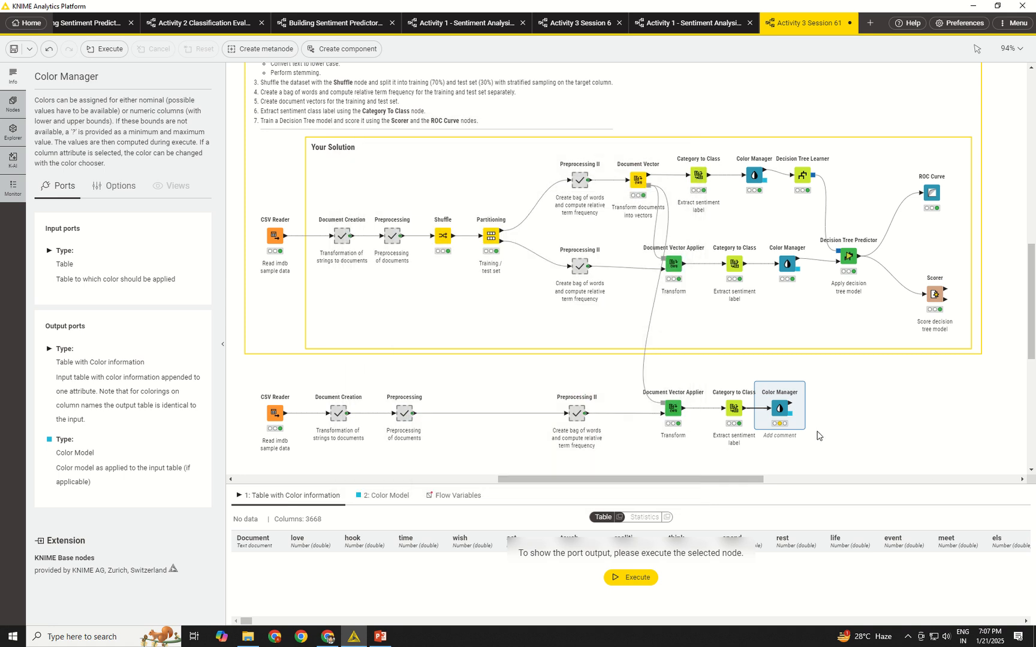
pyautogui.click(774, 383)
pyautogui.moveTo(778, 409); pyautogui.dragTo(786, 410)
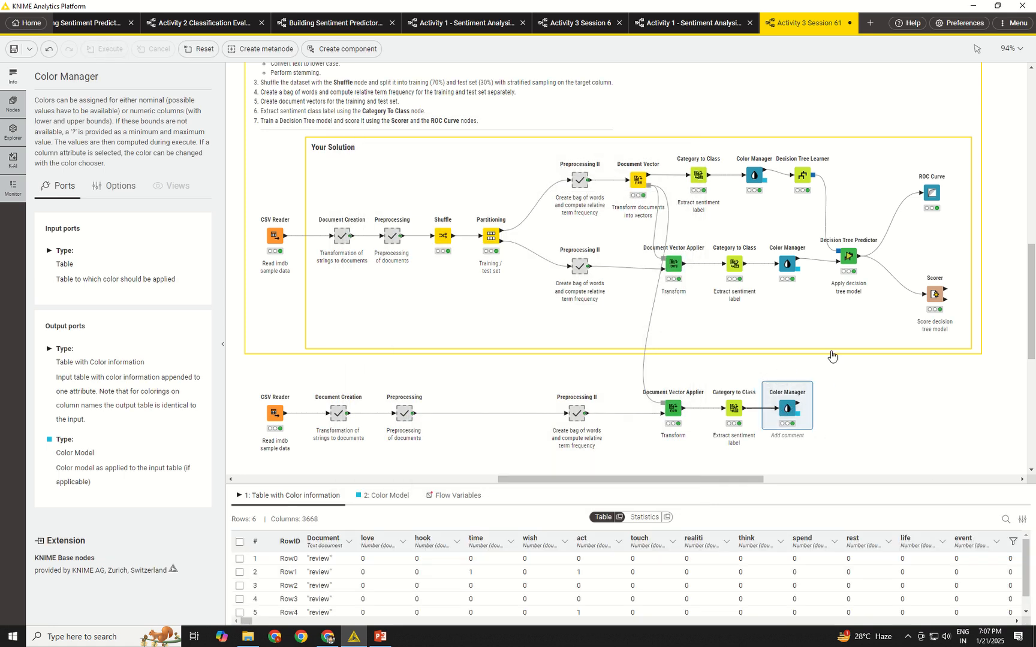
# Duplicate the Decision Tree Predictor into the new row and connect the Decision Tree Learner model and the copied Color Manager table to it.
pyautogui.click(850, 257)
pyautogui.hotkey('ctrl', 'c')
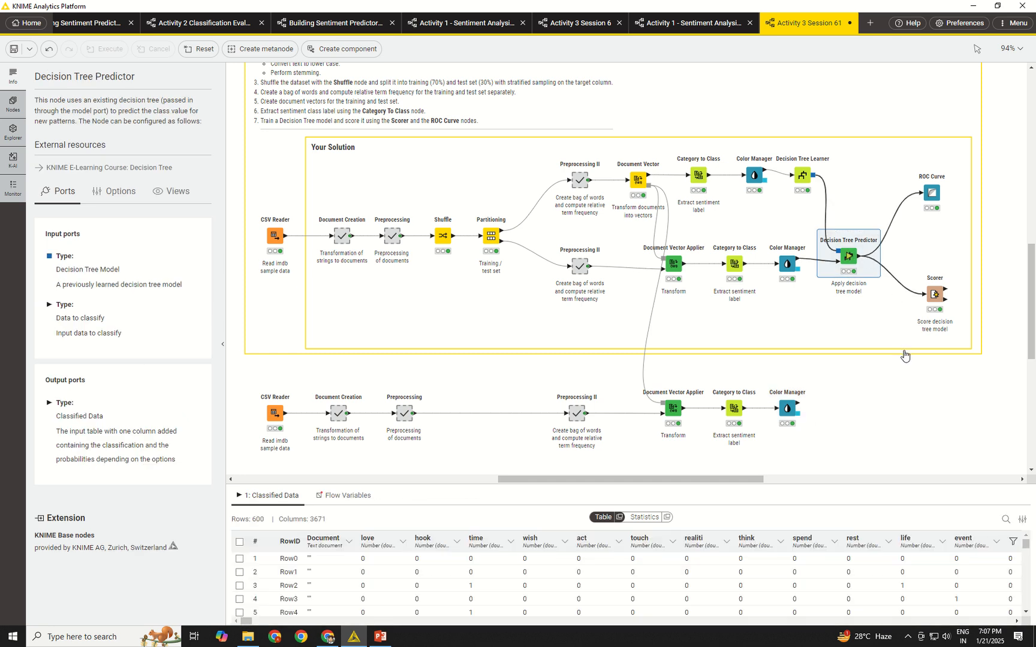
pyautogui.hotkey('ctrl', 'v')
pyautogui.moveTo(920, 316); pyautogui.dragTo(843, 409)
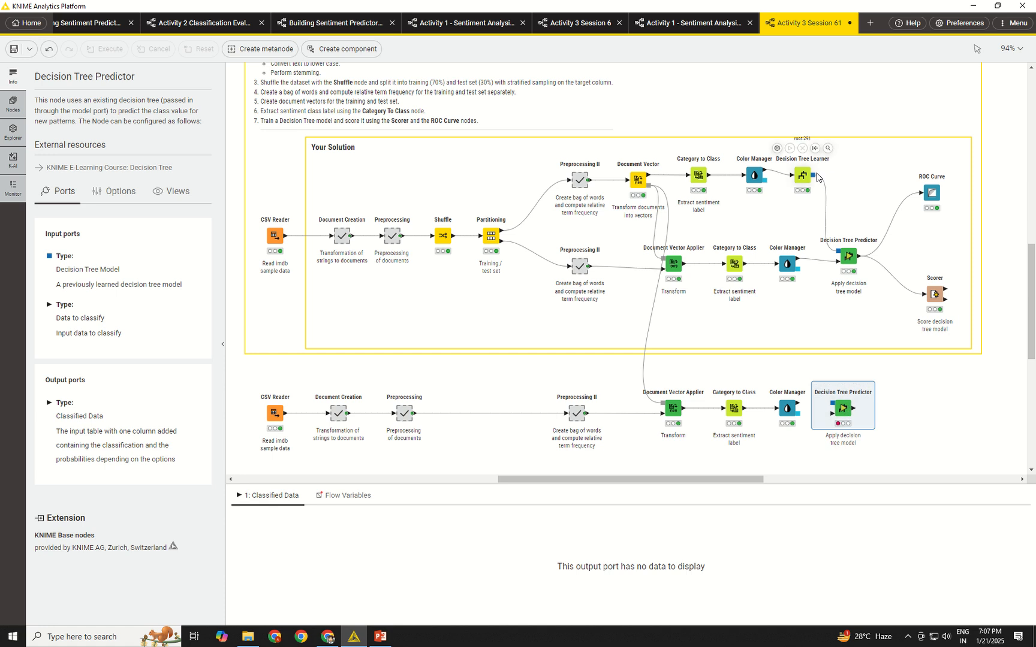
pyautogui.moveTo(817, 175); pyautogui.dragTo(832, 407)
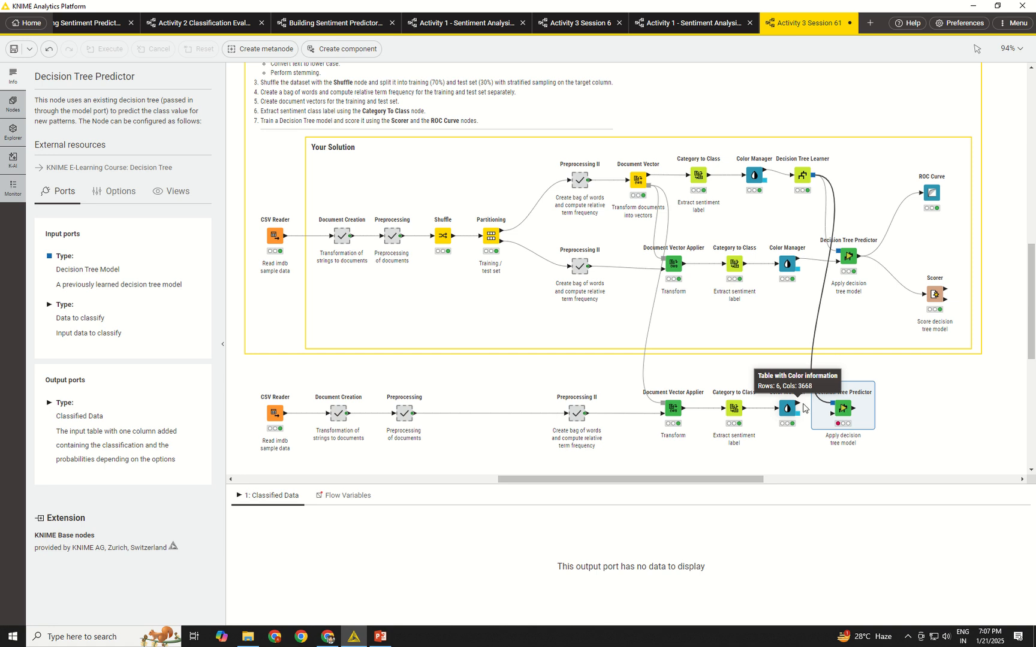
pyautogui.moveTo(797, 409); pyautogui.dragTo(831, 410)
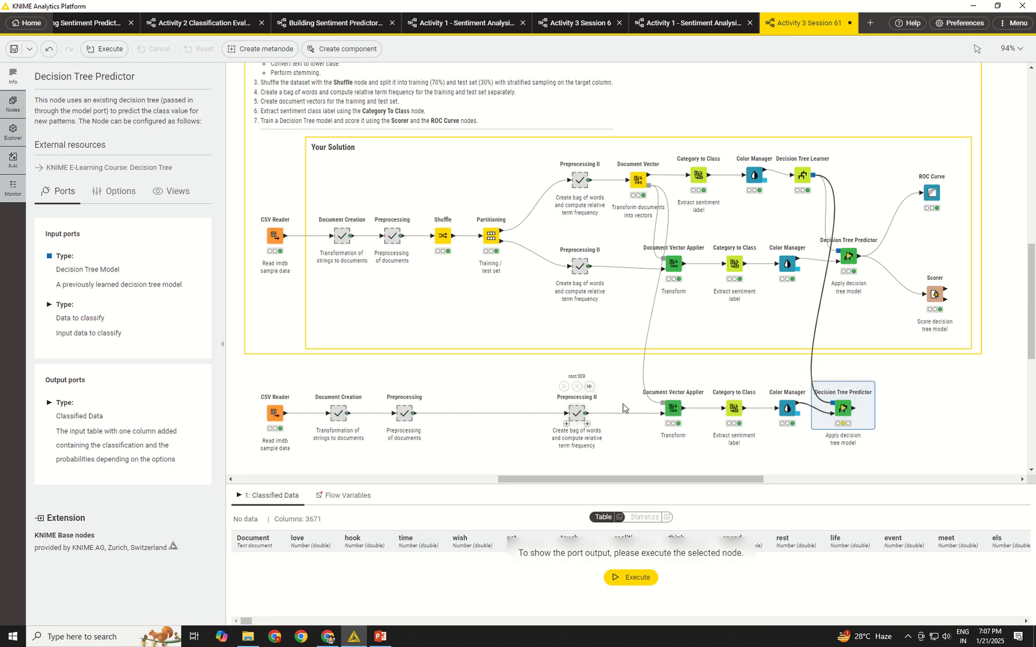
# Adjust the copied Decision Tree Predictor's position in the new row, check its prediction column settings, and execute it.
pyautogui.moveTo(844, 408); pyautogui.dragTo(849, 405)
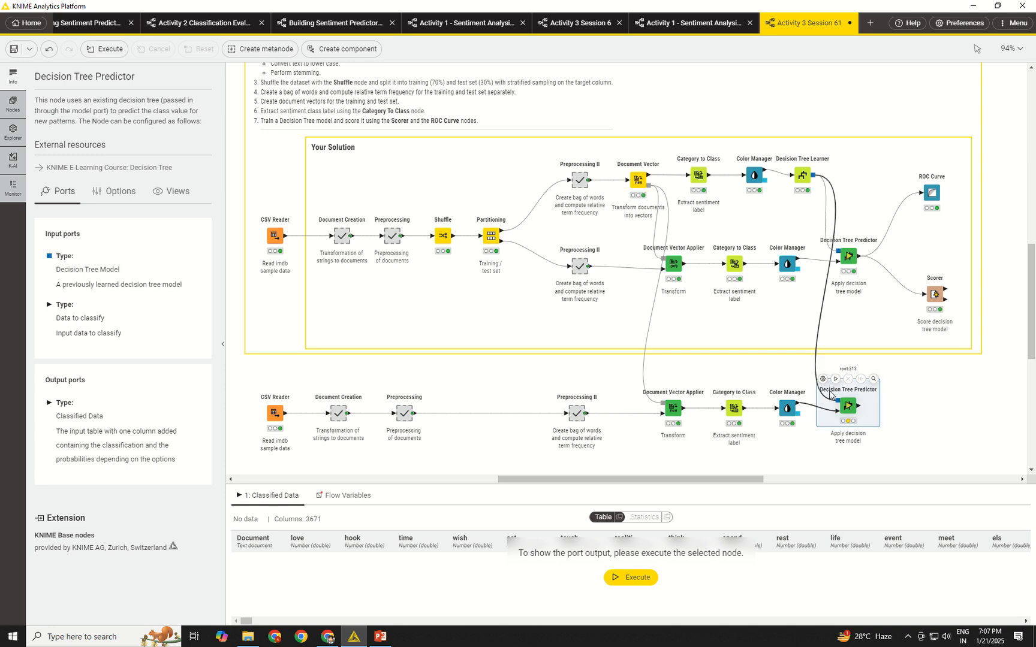
pyautogui.click(823, 379)
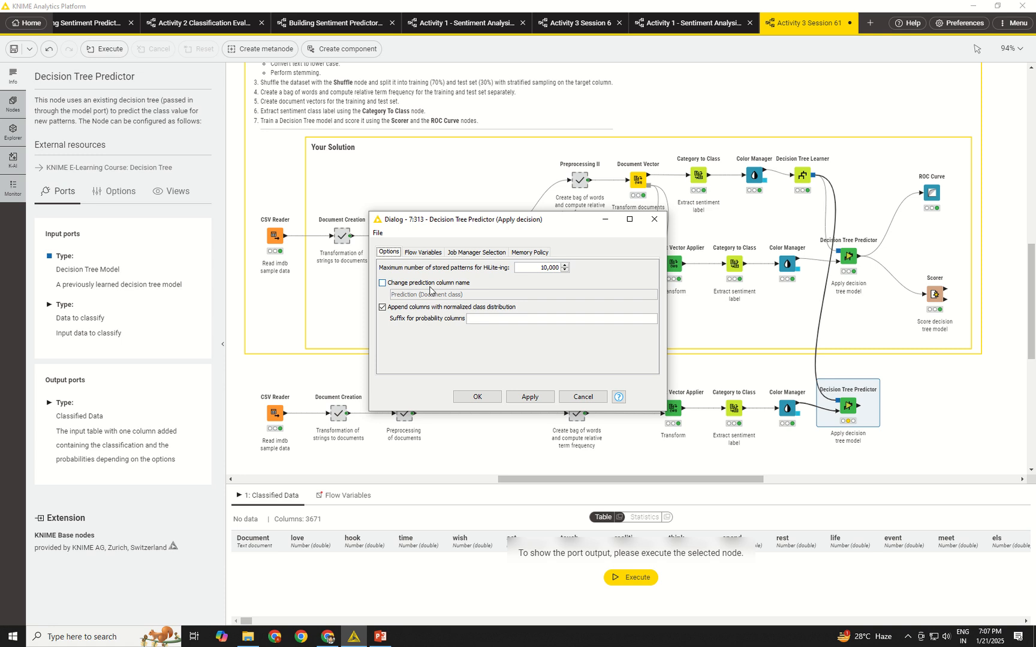
pyautogui.click(654, 219)
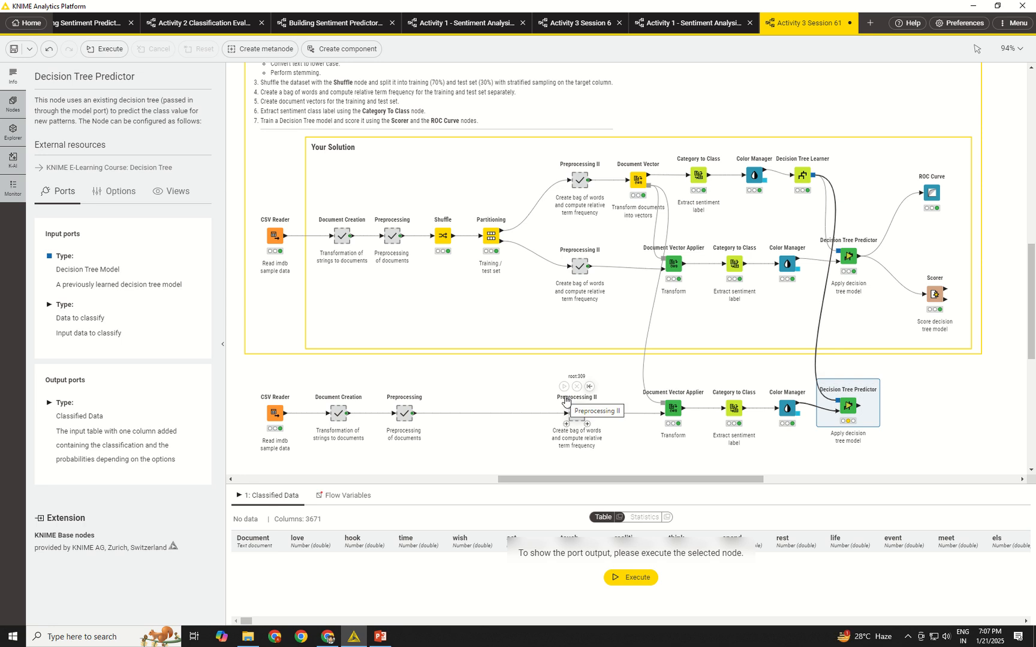
pyautogui.click(835, 379)
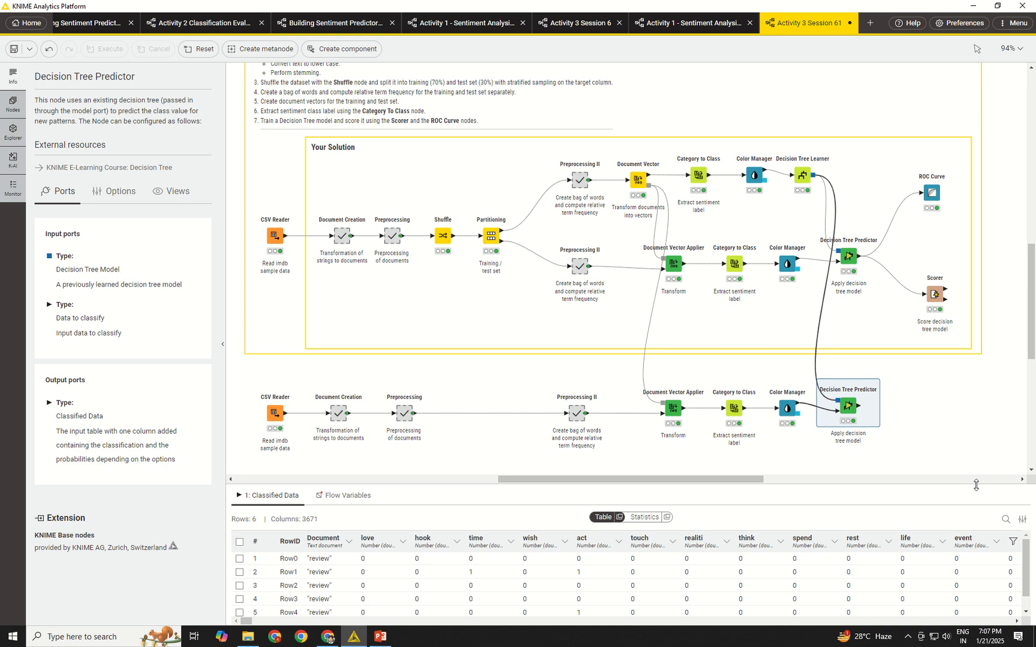
# Add a Column Filter node connected to the classified data output of the copied Decision Tree Predictor.
pyautogui.moveTo(861, 410)
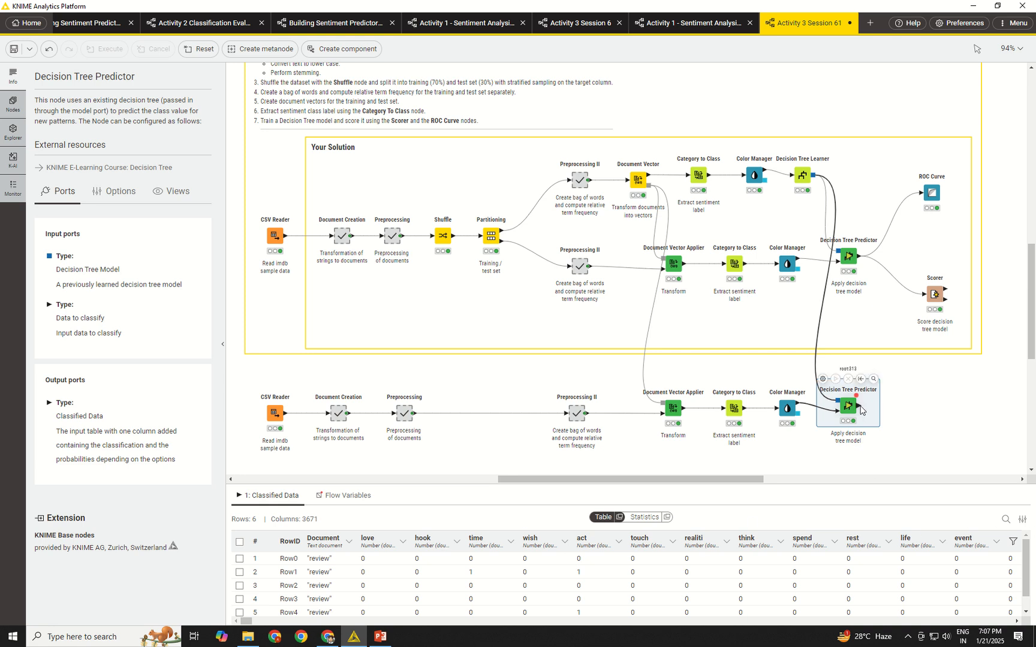
pyautogui.moveTo(861, 407); pyautogui.dragTo(914, 405)
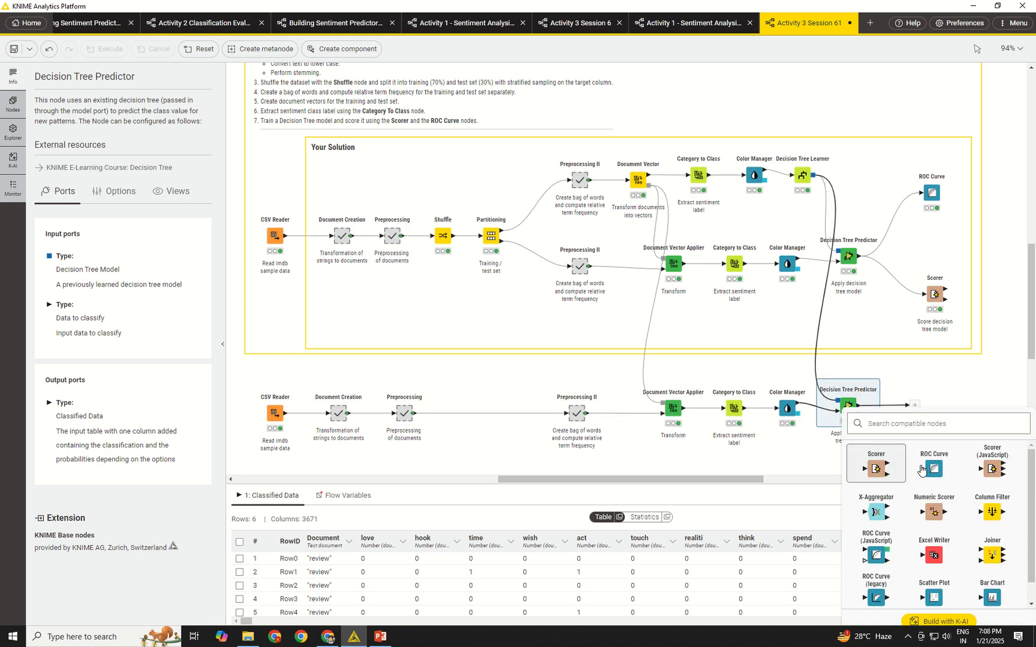
pyautogui.click(992, 512)
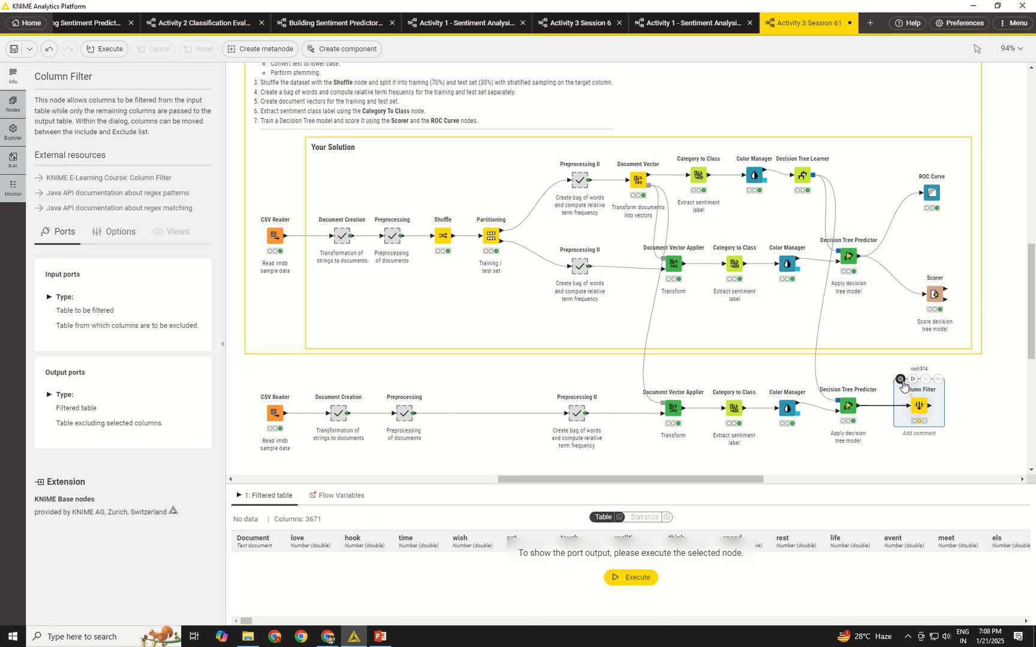
# Exclude all columns in the Column Filter, then include only the Document column again.
pyautogui.click(900, 379)
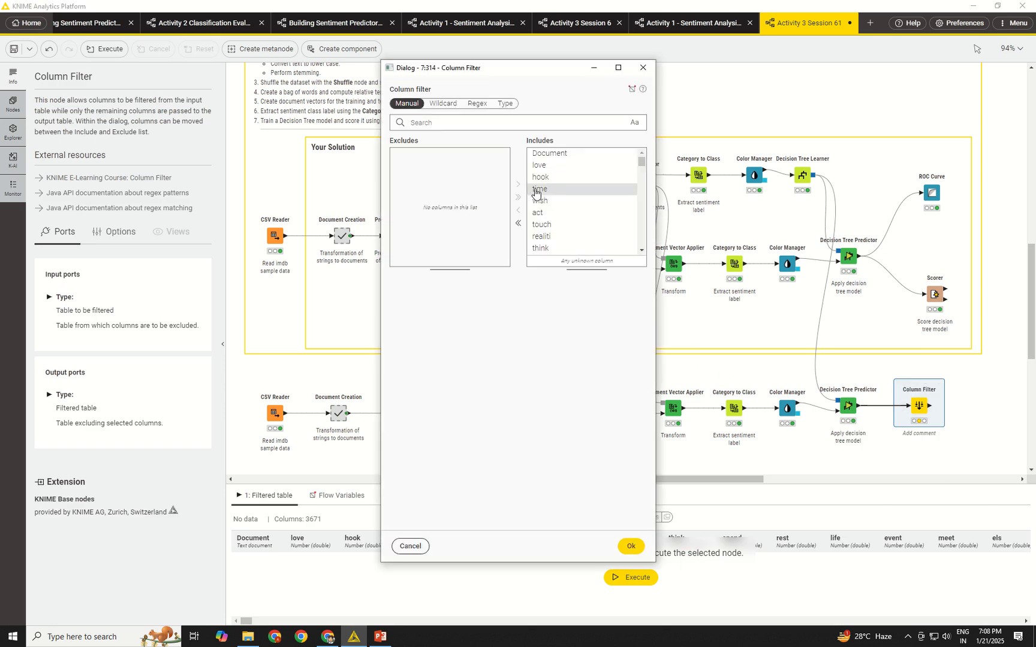
pyautogui.click(617, 155)
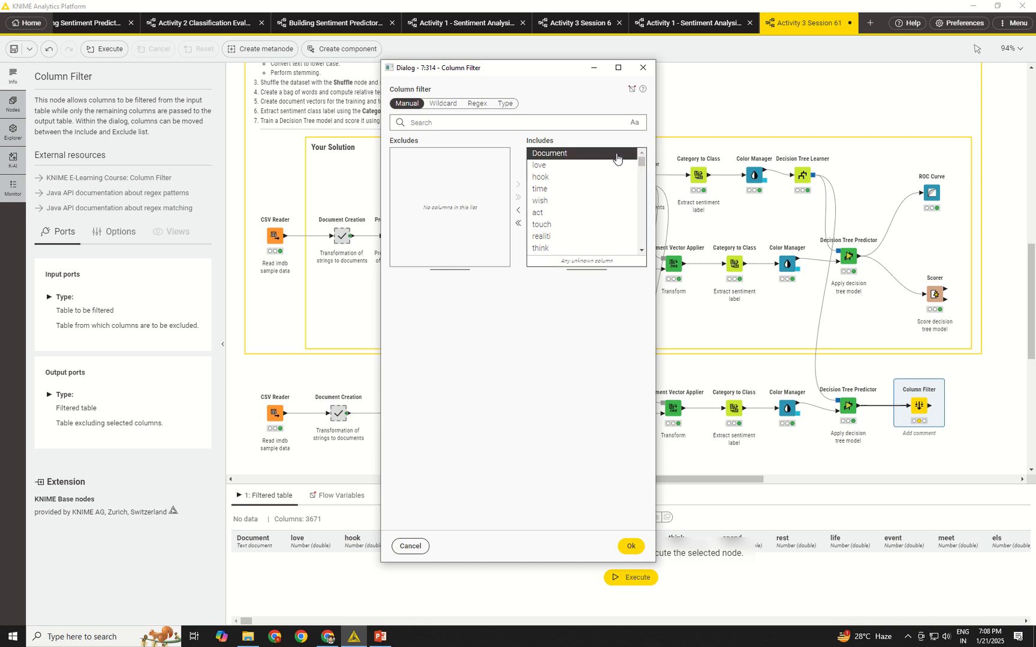
pyautogui.hotkey('ctrl', 'a')
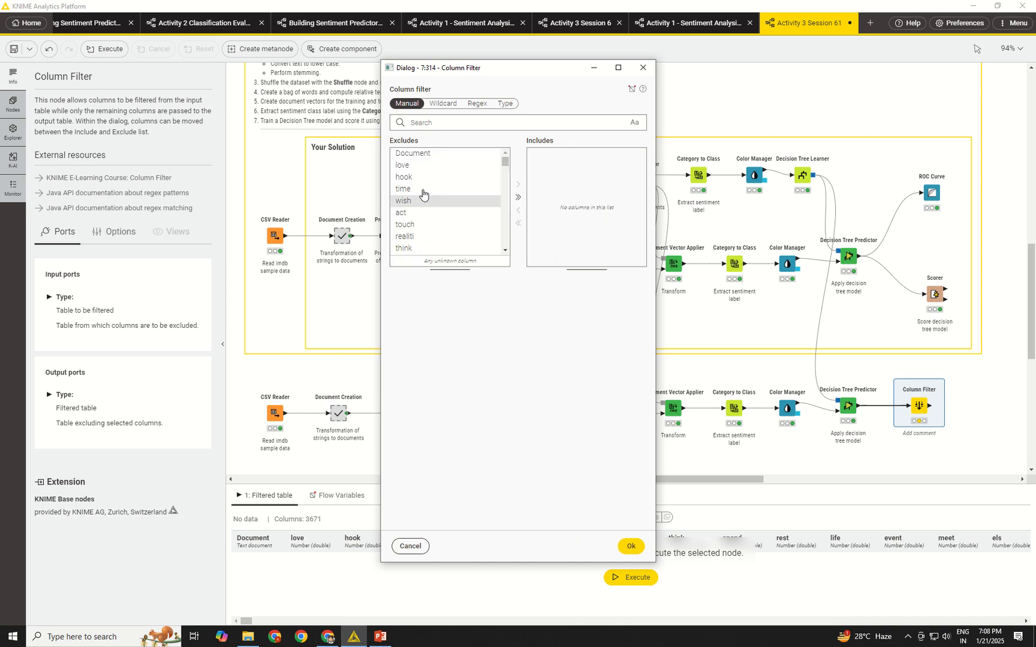
pyautogui.click(519, 210)
pyautogui.click(452, 154)
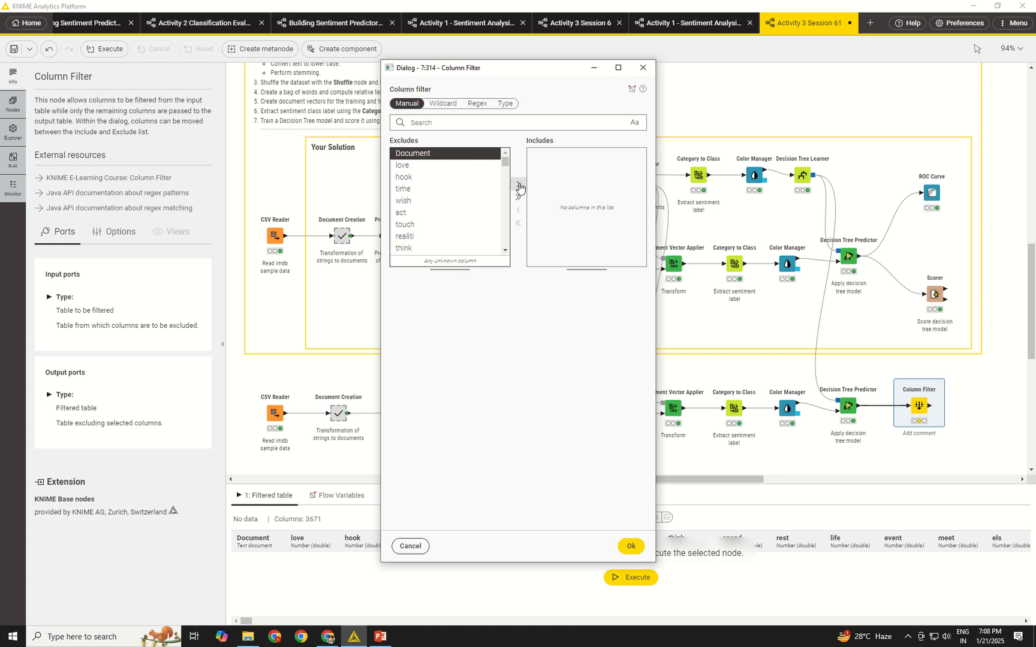
pyautogui.click(517, 184)
# Also include Document class and Prediction (Document class) in the Column Filter, then execute it and enlarge the filtered table preview.
pyautogui.moveTo(505, 163); pyautogui.dragTo(501, 252)
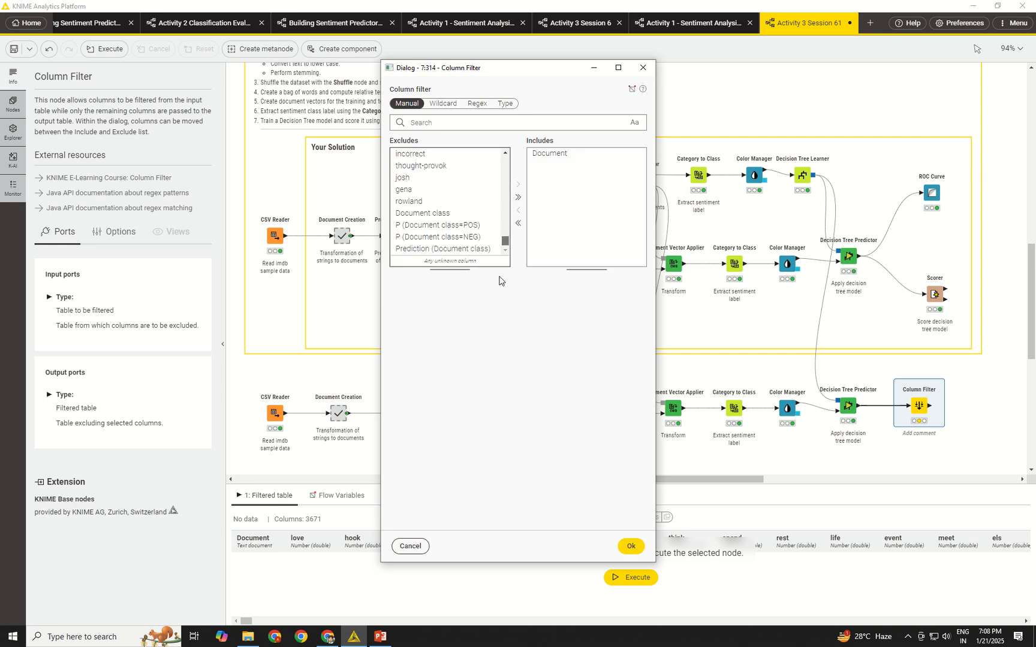
pyautogui.click(459, 216)
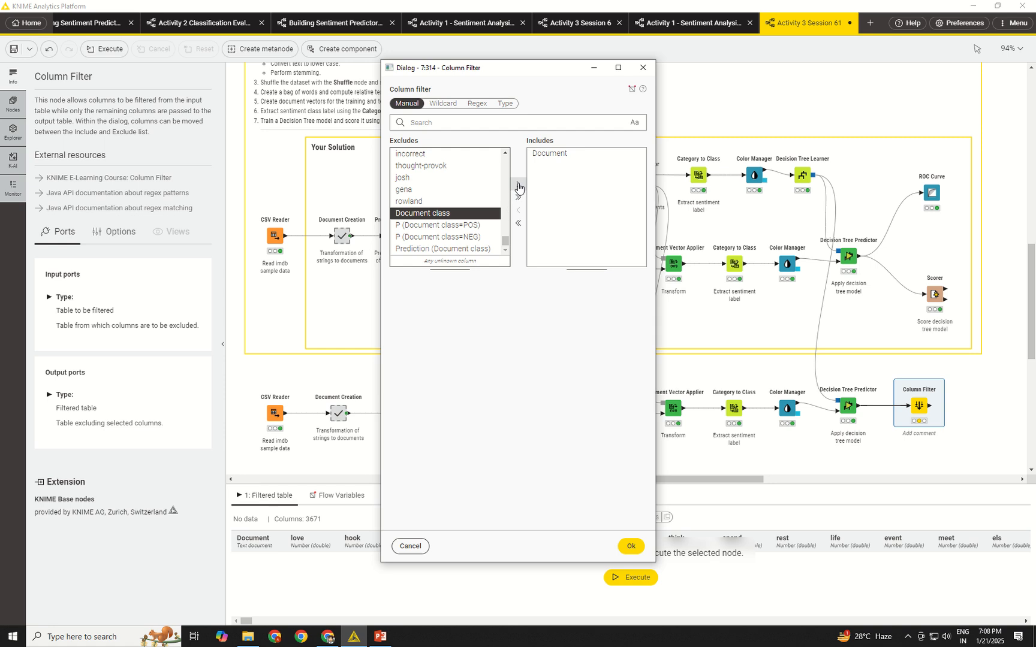
pyautogui.click(518, 184)
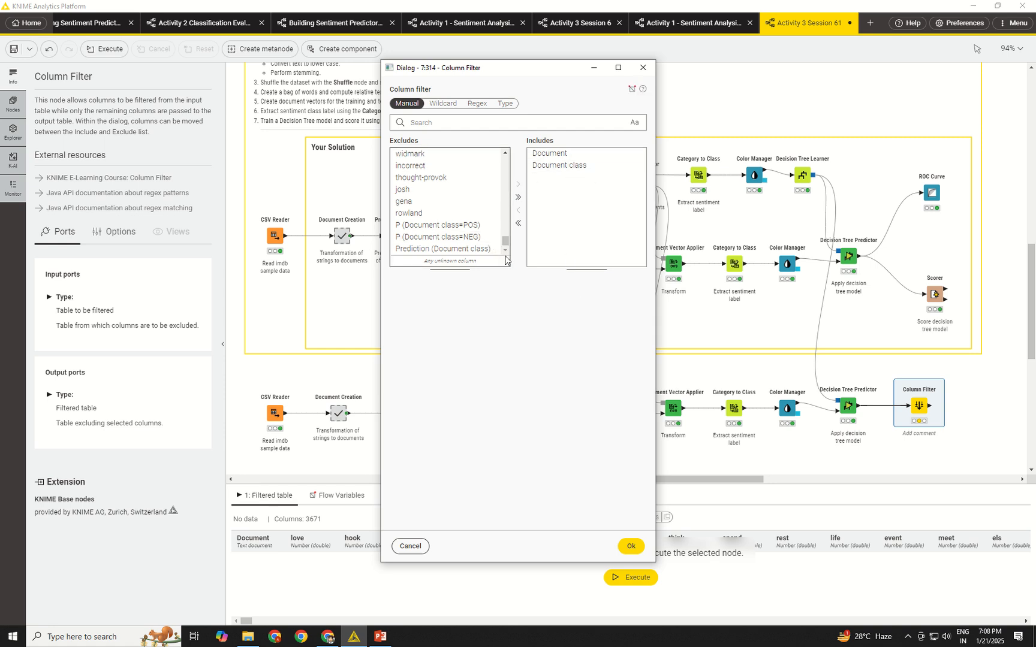
pyautogui.click(439, 252)
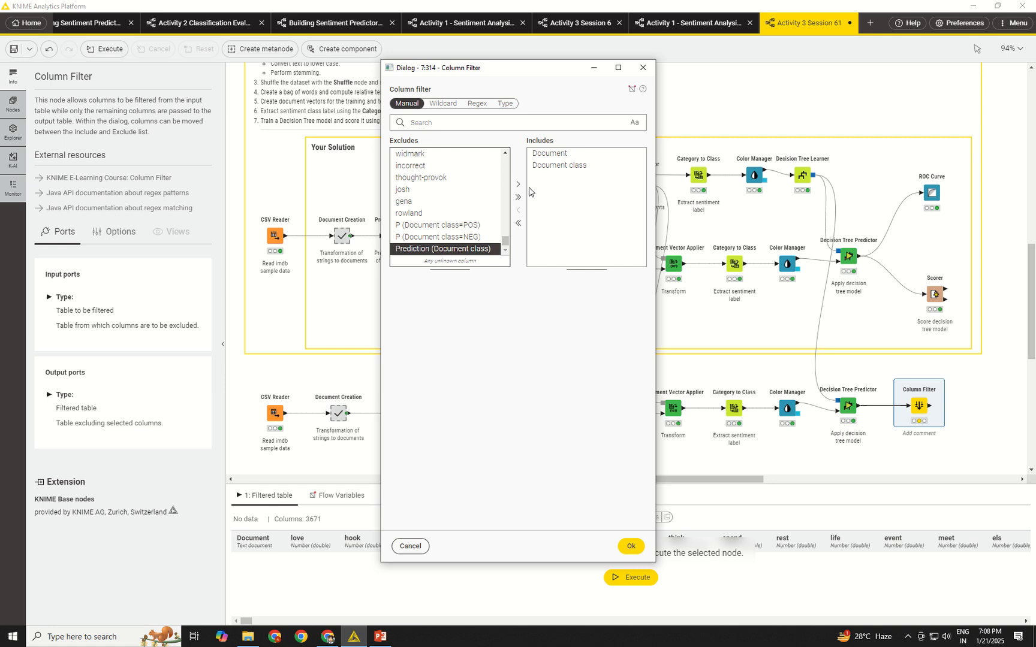
pyautogui.click(518, 184)
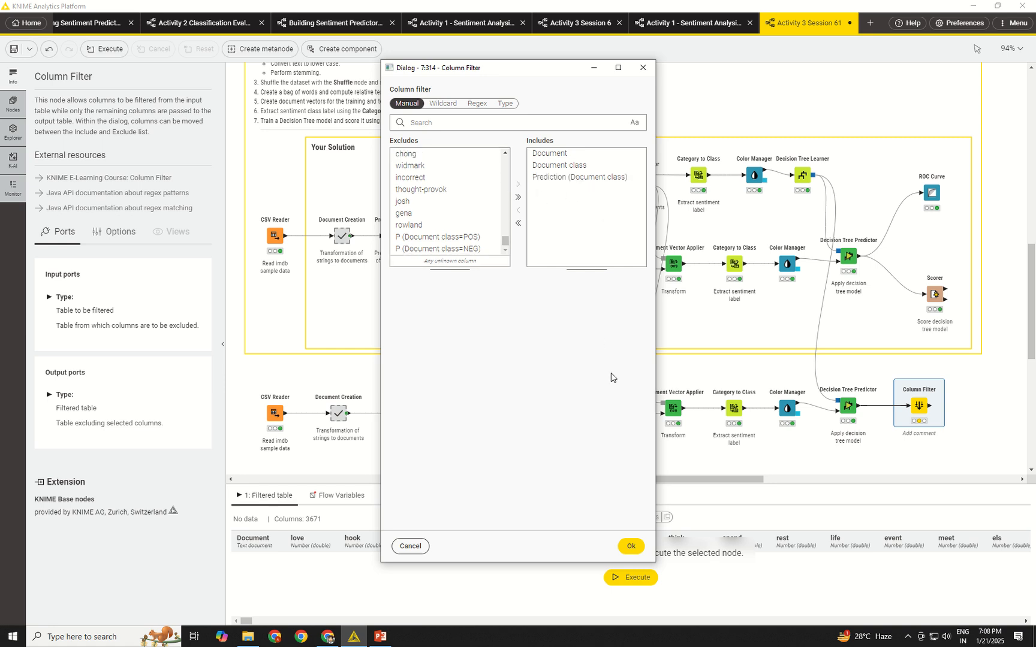
pyautogui.click(630, 546)
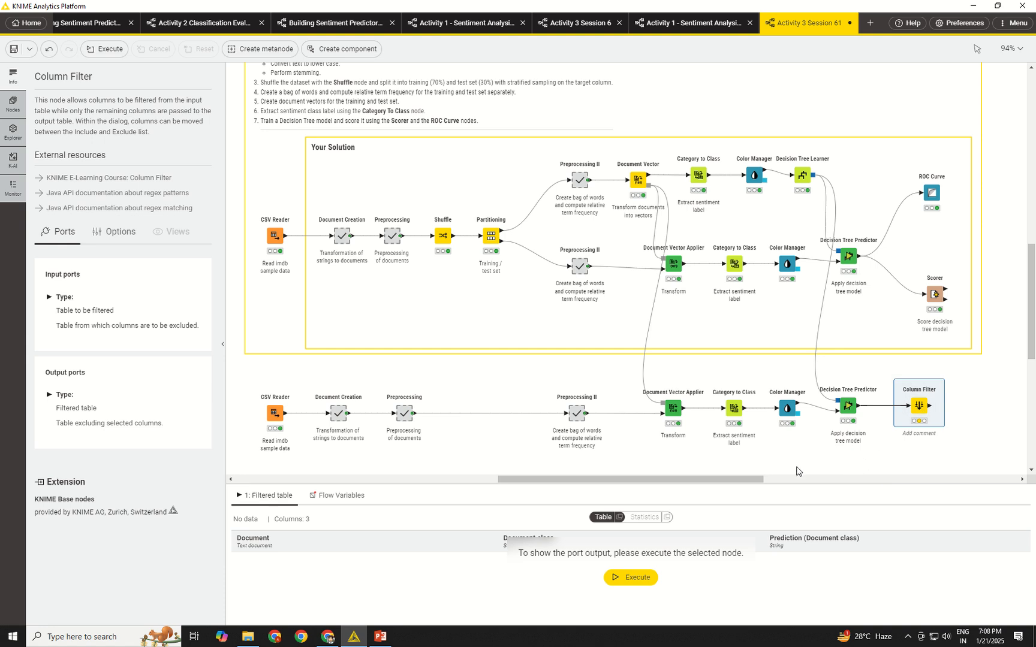
pyautogui.click(907, 376)
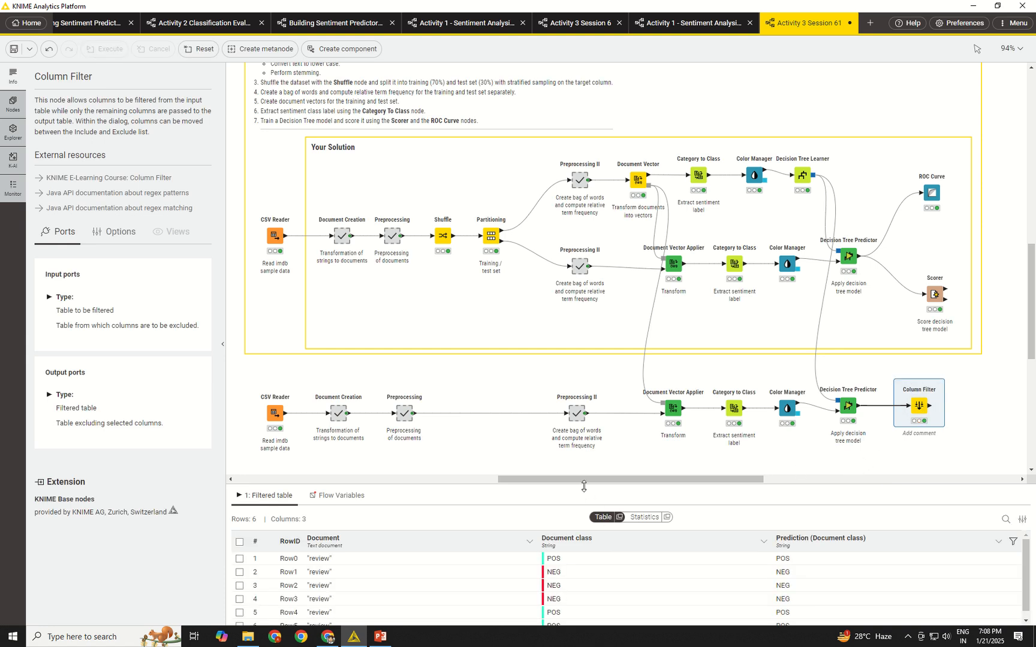
pyautogui.moveTo(584, 487)
pyautogui.mouseDown()
pyautogui.moveTo(581, 440)
pyautogui.moveTo(580, 467)
pyautogui.mouseUp()
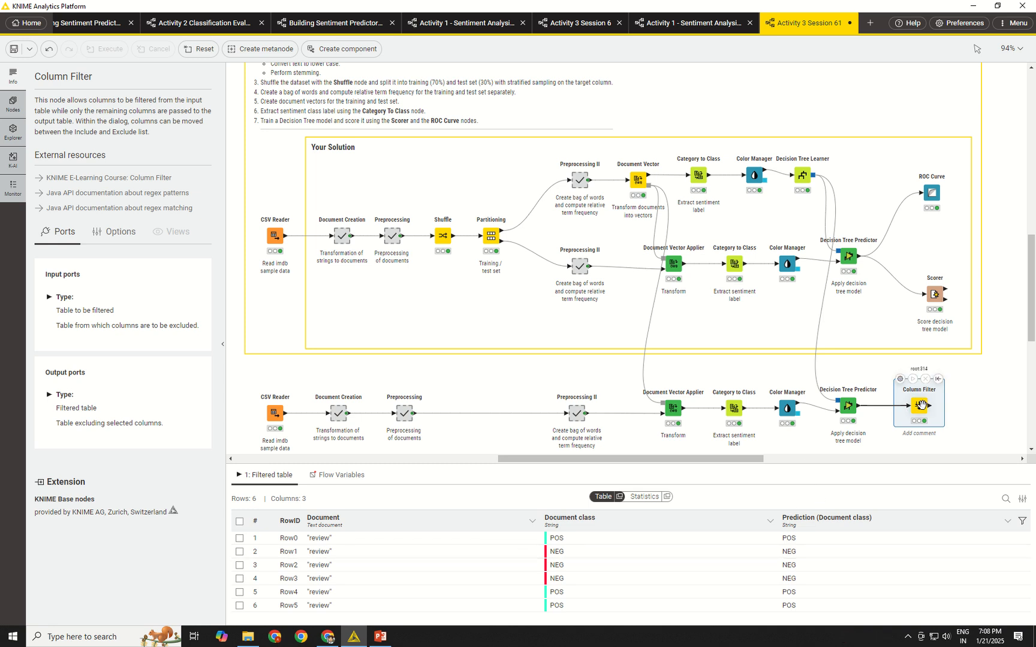
# Move the Column Filter further from the copied Decision Tree Predictor and delete the connection between them.
pyautogui.moveTo(922, 405); pyautogui.dragTo(943, 406)
pyautogui.click(881, 419)
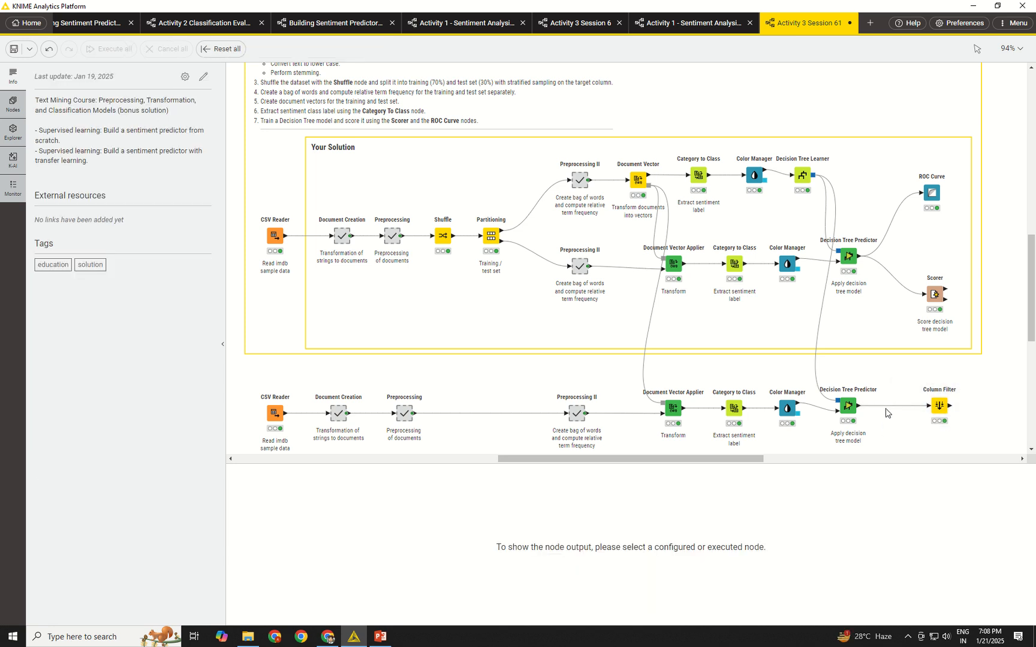
pyautogui.click(893, 405)
pyautogui.press('Delete')
# Attach a Document Data Extractor to the copied Decision Tree Predictor's output and space it evenly before the Column Filter.
pyautogui.moveTo(859, 406); pyautogui.dragTo(875, 413)
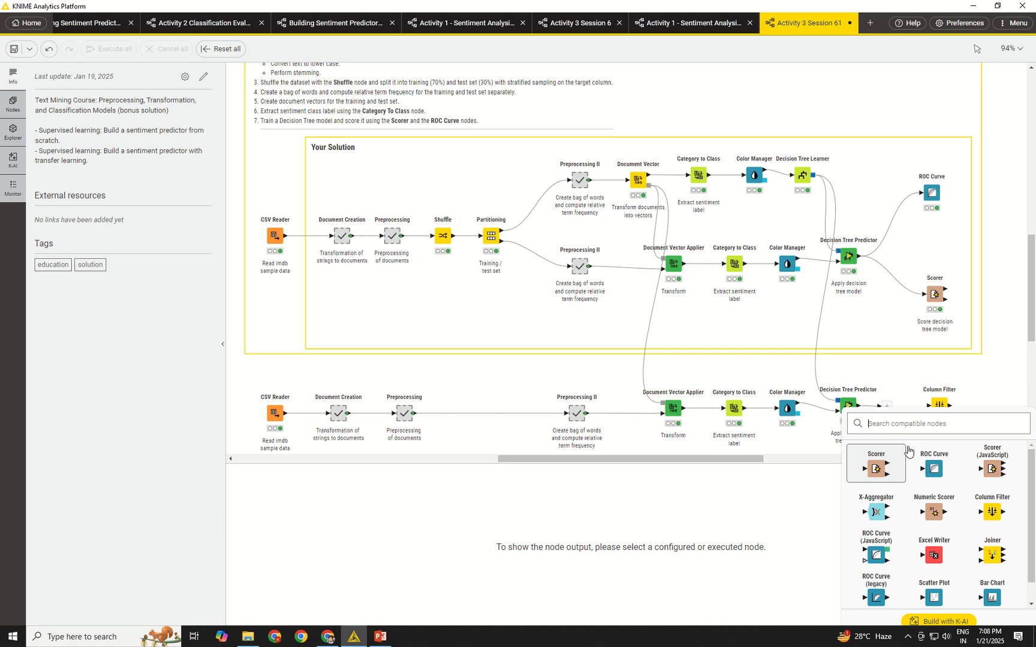
pyautogui.write('c')
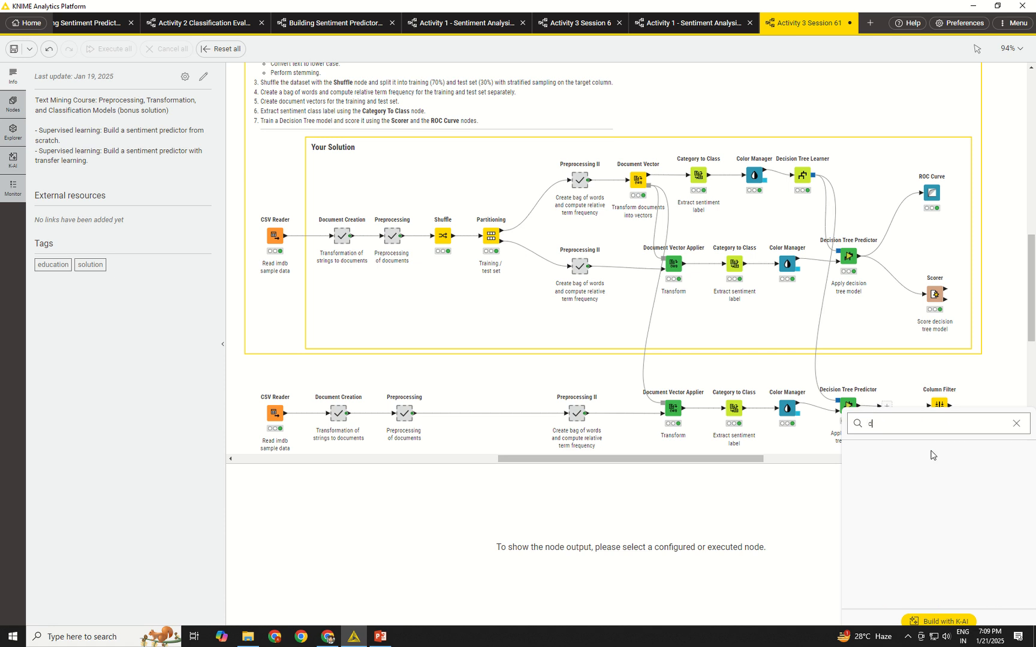
pyautogui.write('ocument')
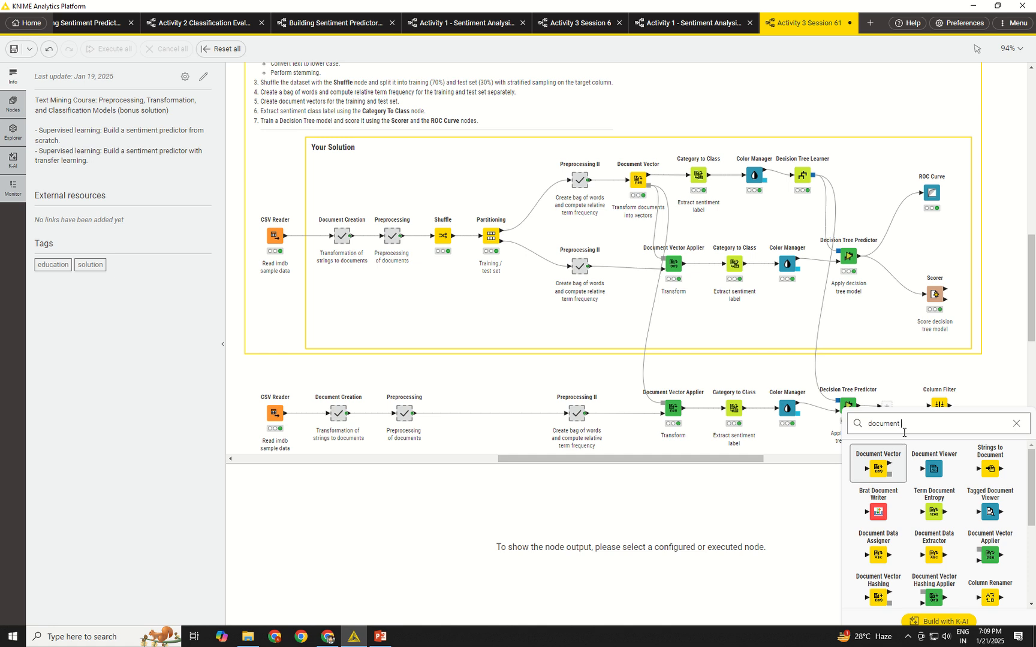
pyautogui.write(' extractor')
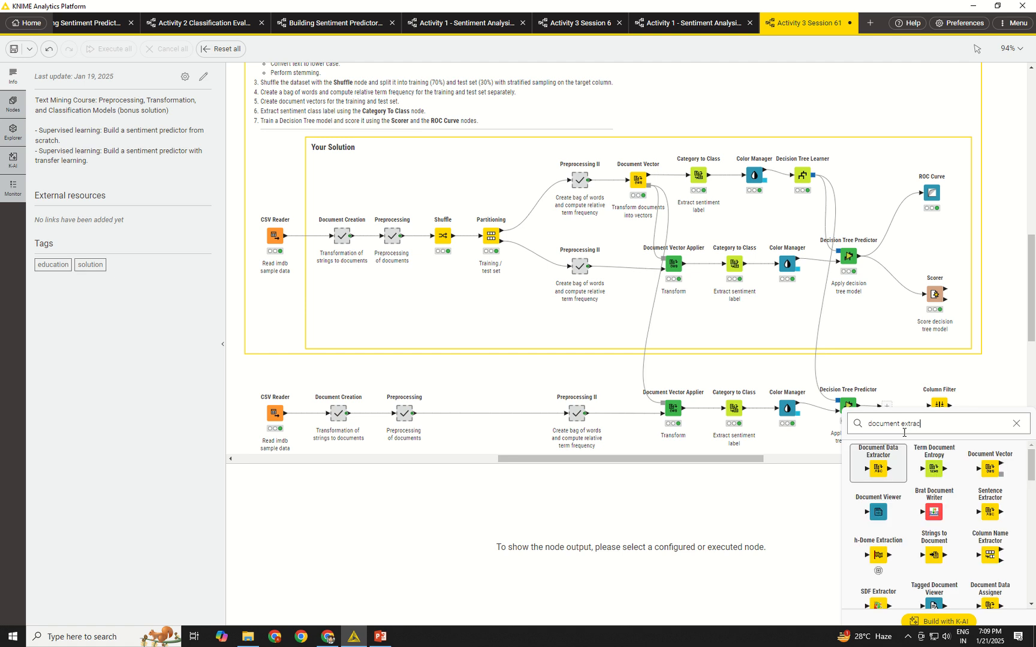
pyautogui.click(879, 469)
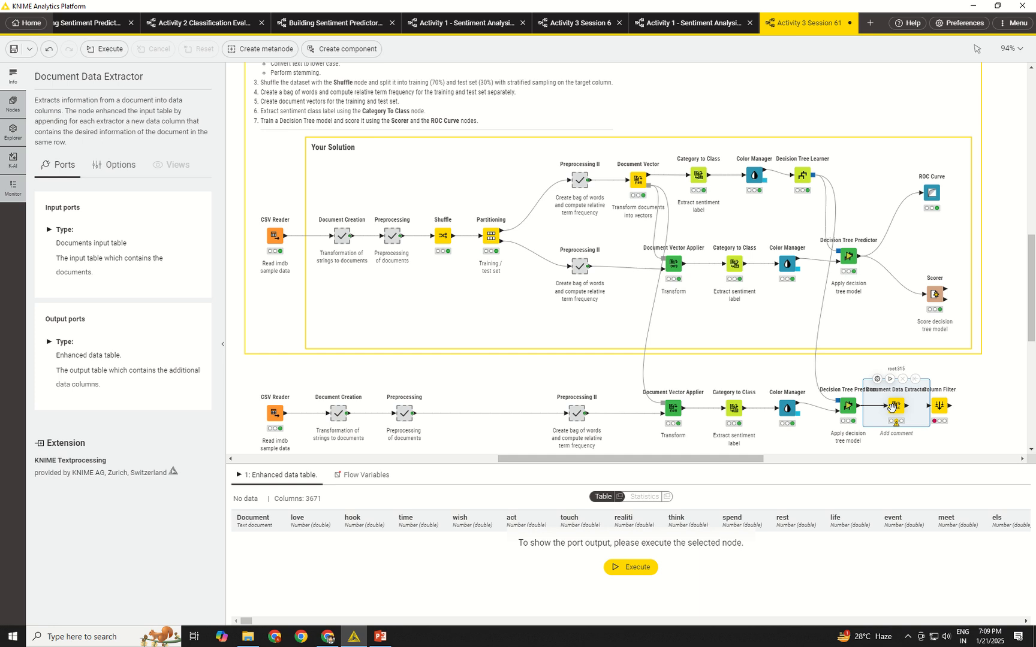
pyautogui.moveTo(939, 407); pyautogui.dragTo(966, 406)
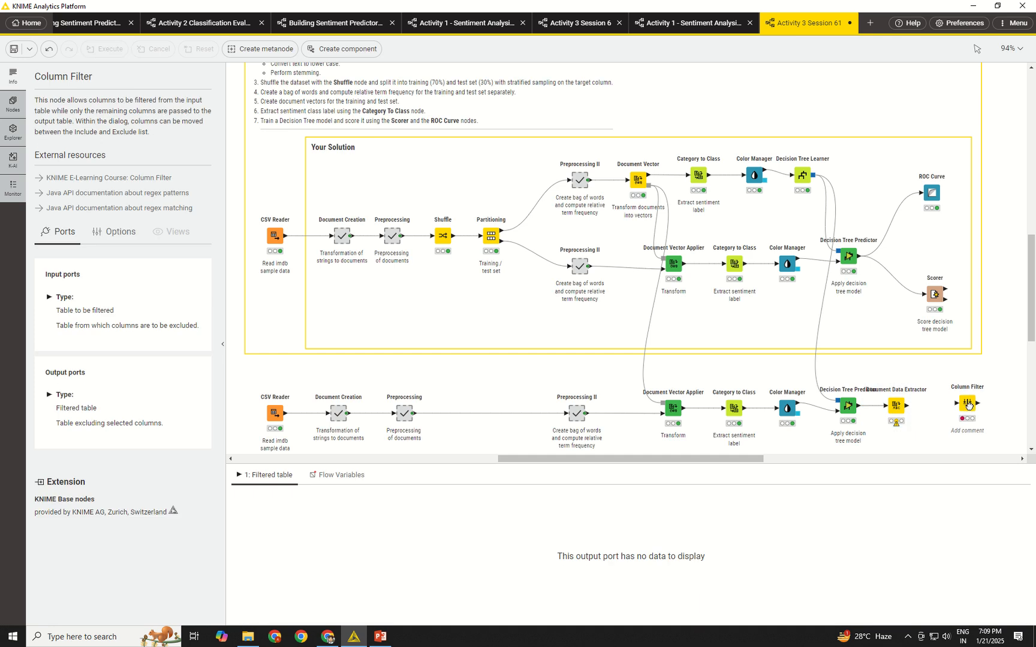
pyautogui.moveTo(892, 407); pyautogui.dragTo(908, 408)
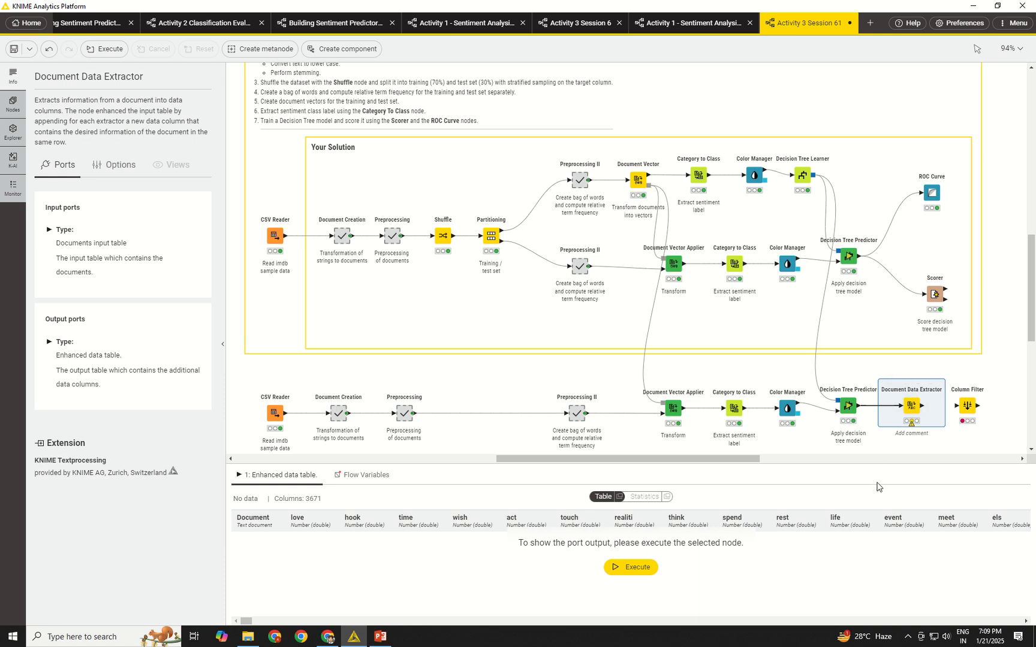
# Configure the Document Data Extractor to extract Author from the Document column, and execute the node.
pyautogui.doubleClick(893, 404)
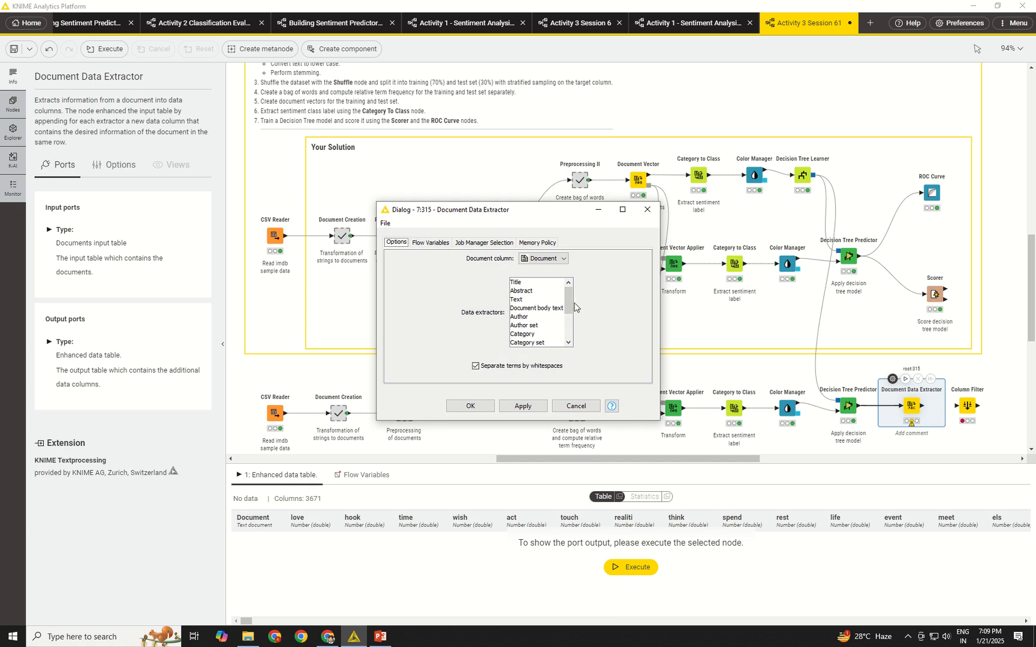
pyautogui.moveTo(569, 306); pyautogui.dragTo(571, 306)
pyautogui.moveTo(573, 309); pyautogui.dragTo(571, 313)
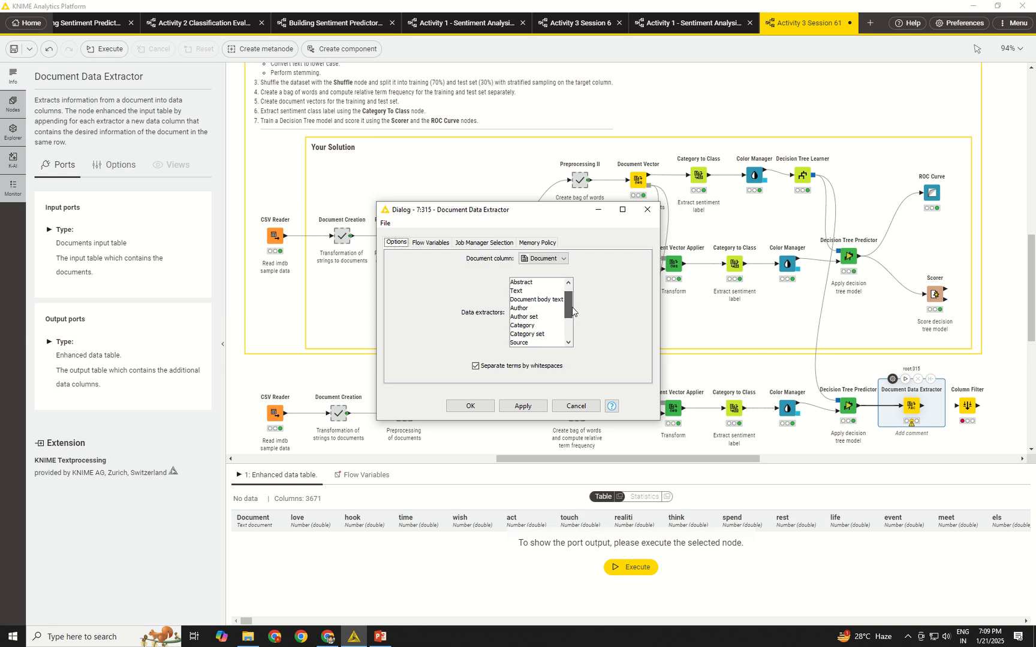
pyautogui.click(530, 309)
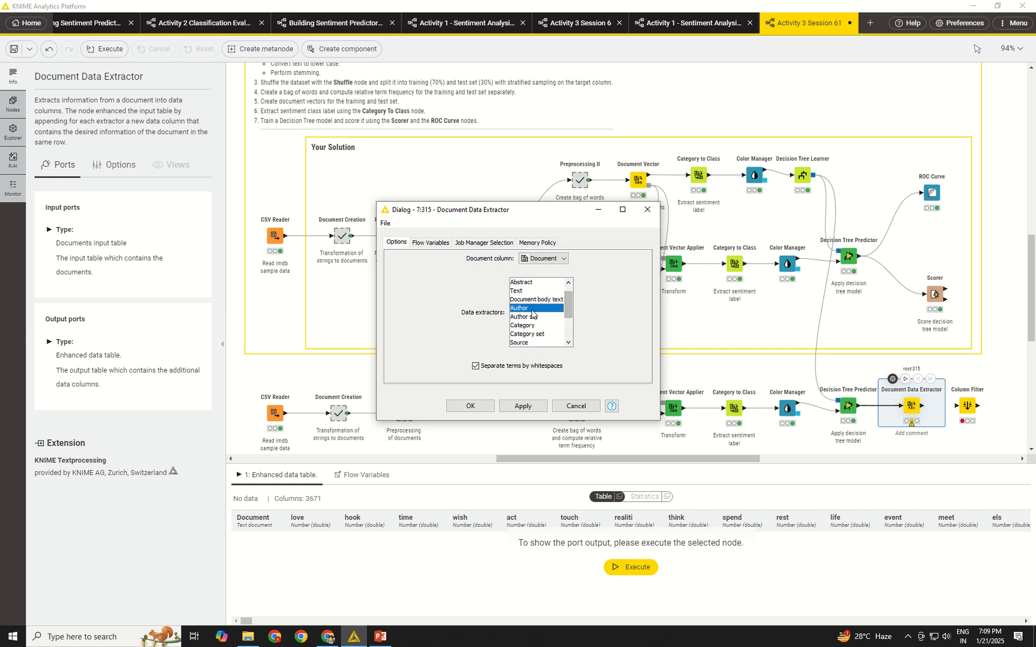
pyautogui.click(553, 259)
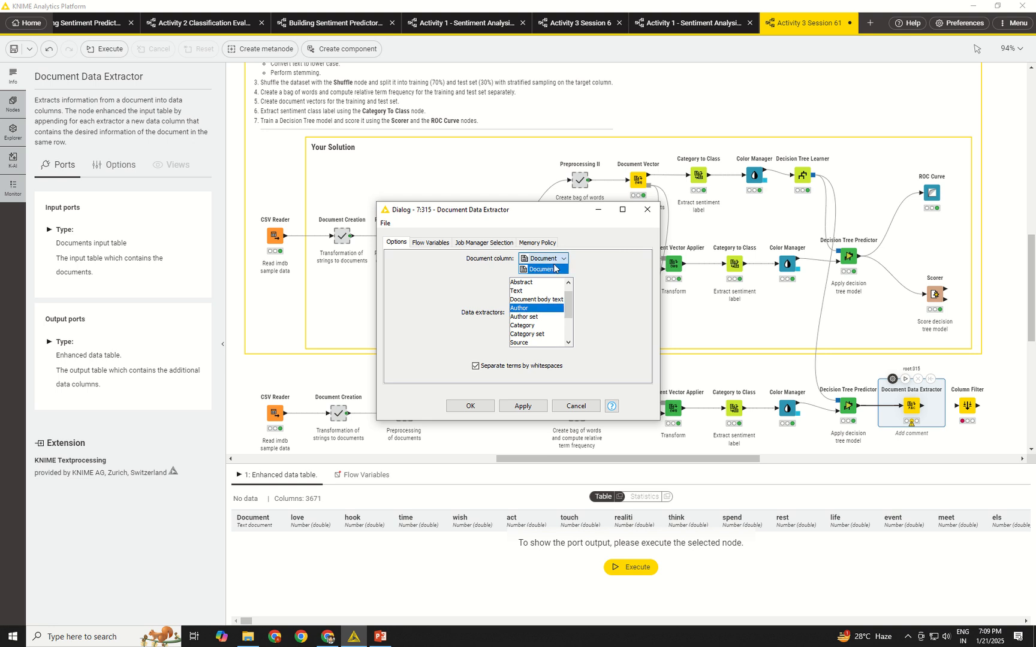
pyautogui.click(553, 268)
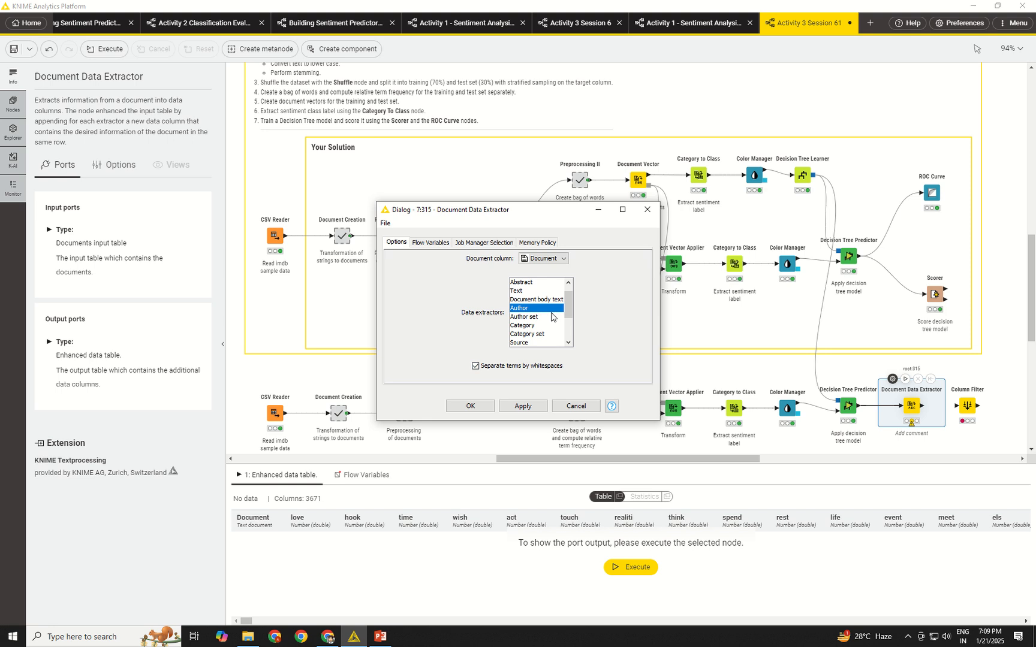
pyautogui.moveTo(566, 308); pyautogui.dragTo(564, 274)
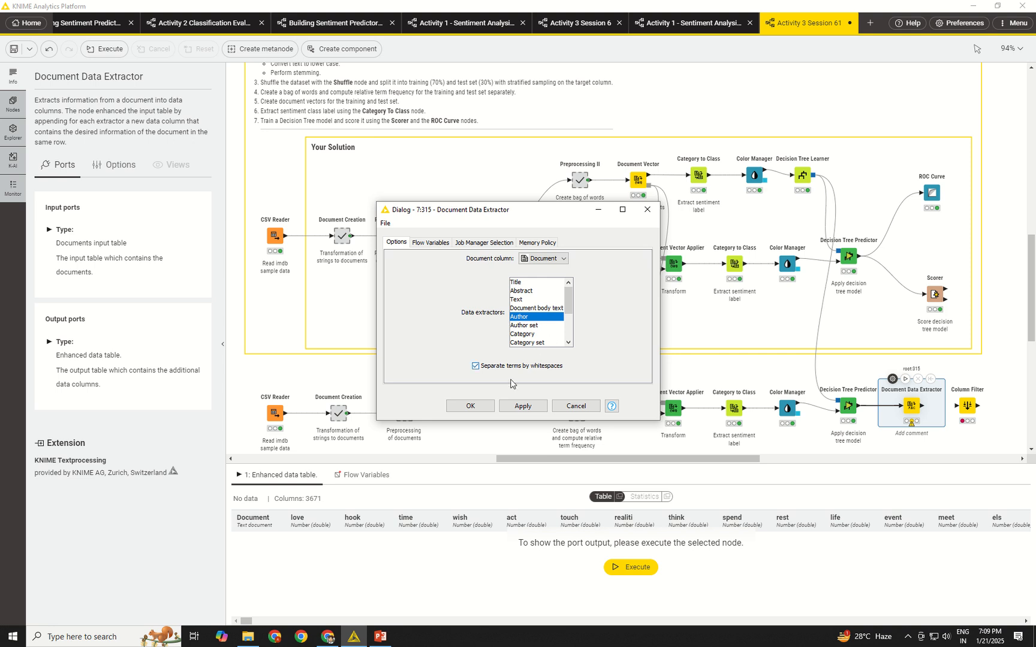
pyautogui.click(479, 409)
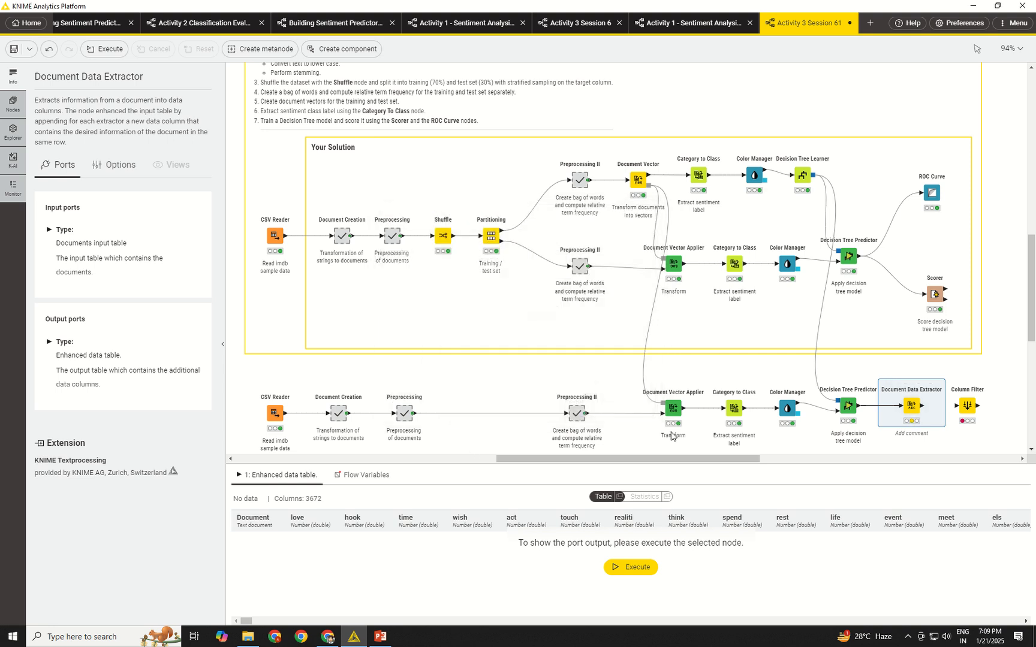
pyautogui.click(905, 380)
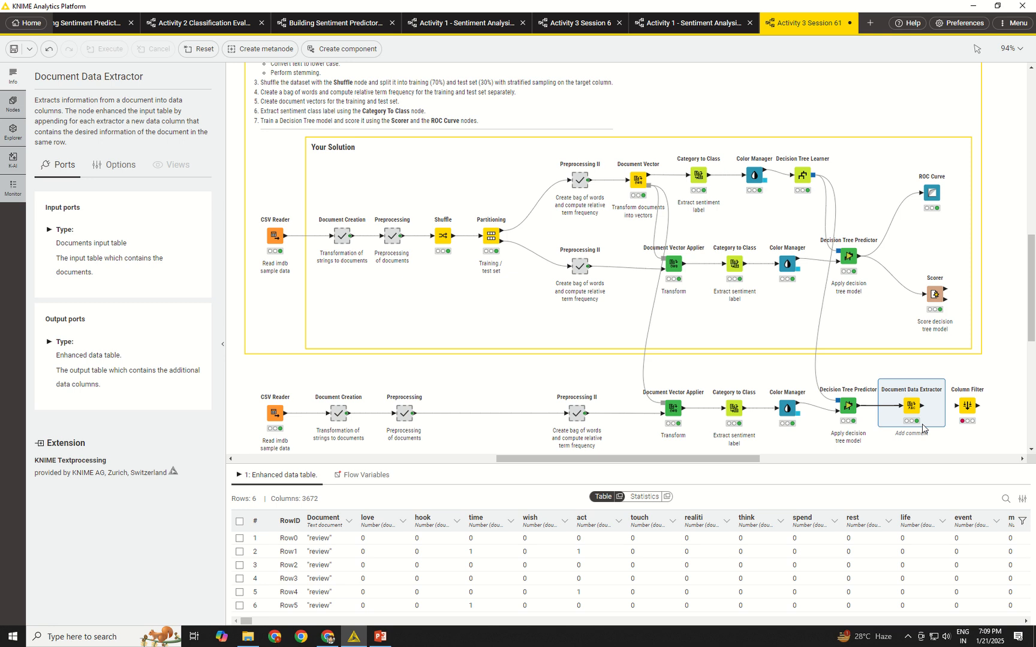
# Connect the Document Data Extractor to the Column Filter and add Author to the filter's included columns.
pyautogui.moveTo(922, 408); pyautogui.dragTo(957, 407)
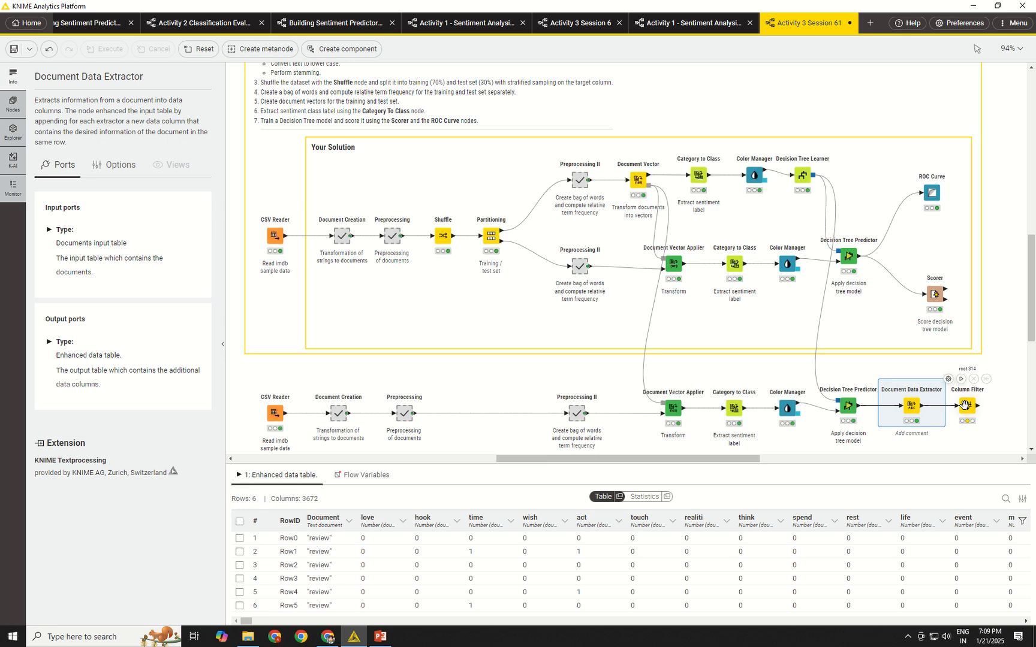
pyautogui.click(948, 379)
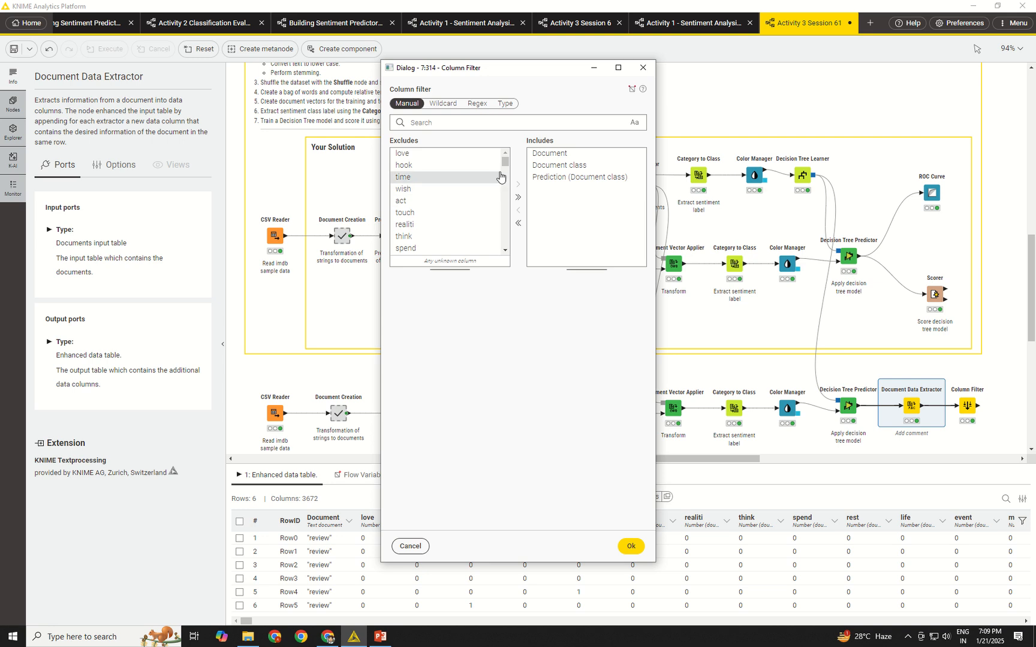
pyautogui.moveTo(504, 165); pyautogui.dragTo(504, 243)
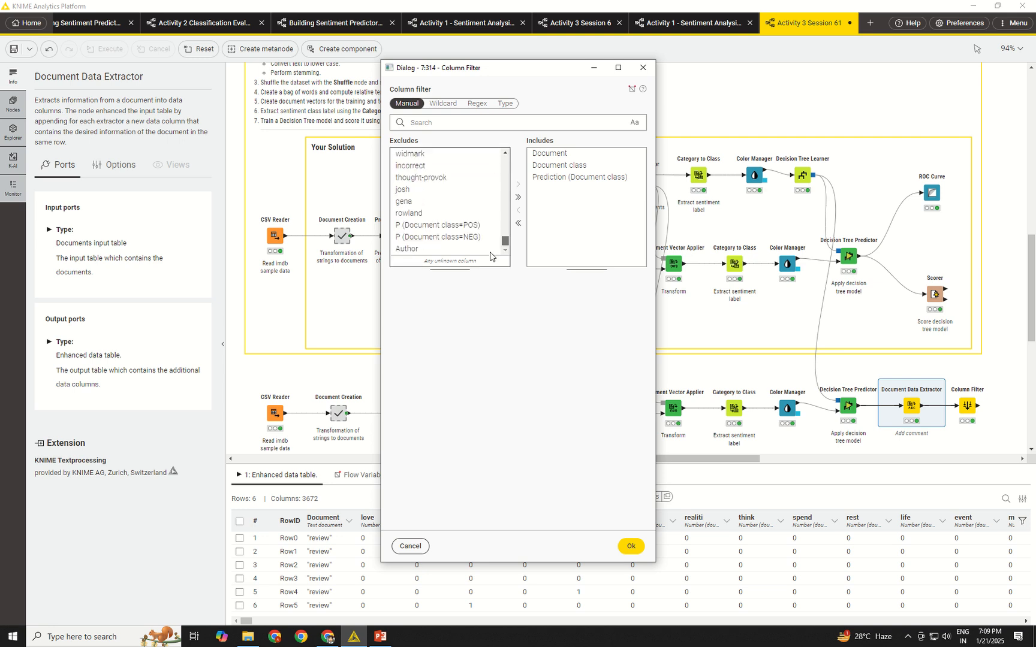
pyautogui.click(446, 249)
pyautogui.click(518, 190)
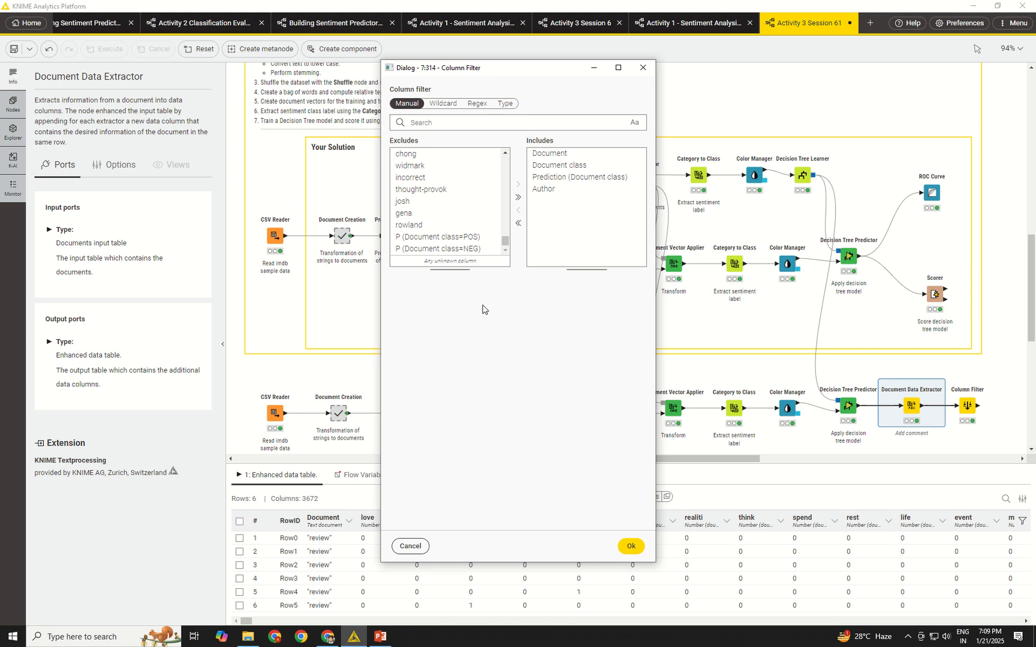
pyautogui.click(630, 546)
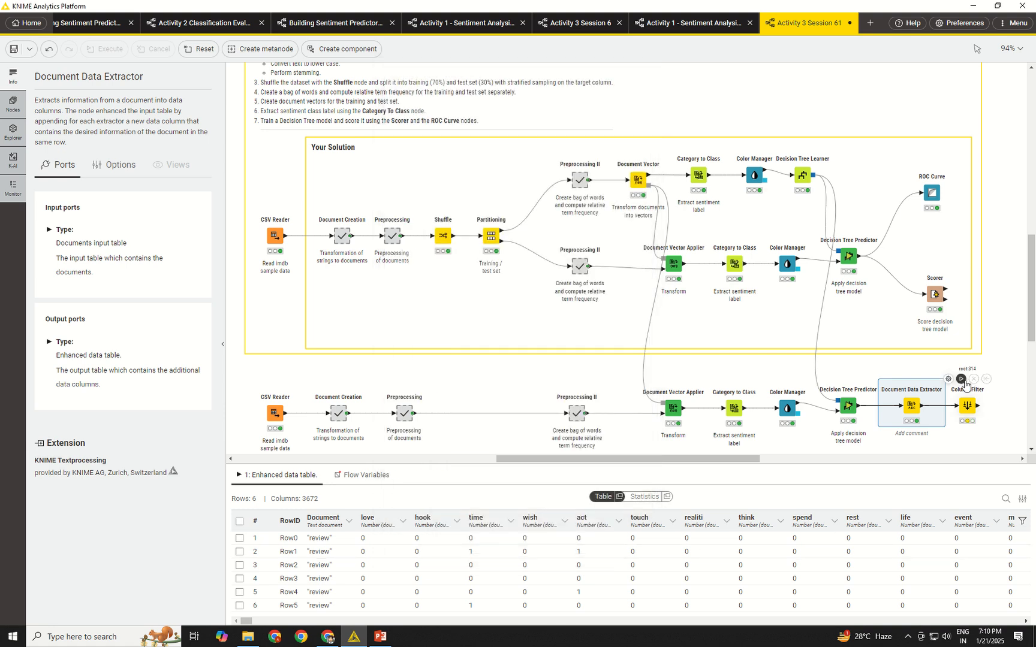
# Execute the Column Filter and enlarge the preview of its filtered table.
pyautogui.click(961, 379)
pyautogui.click(967, 405)
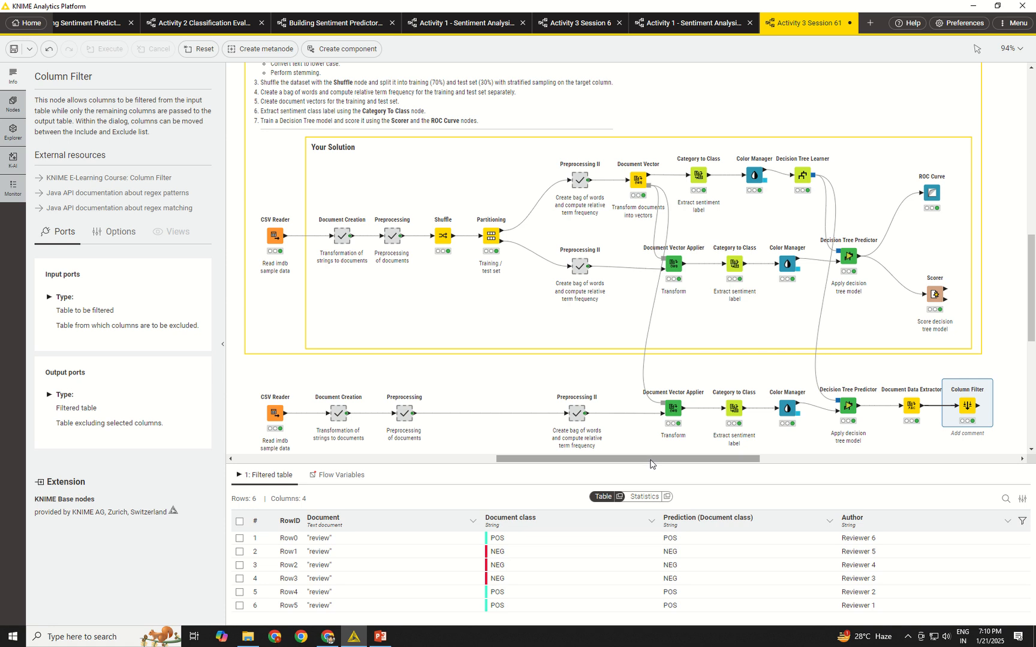
pyautogui.moveTo(650, 464); pyautogui.dragTo(652, 422)
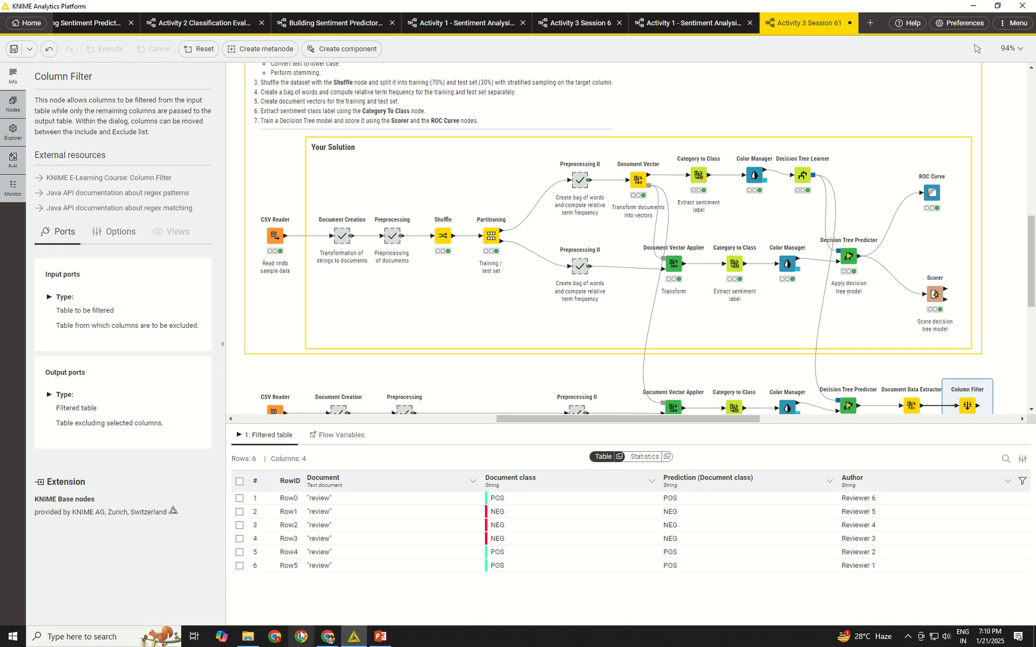
# Switch to File Explorer, open New reviews for testing - Activity 3.1 in Excel, and widen its Text and Index columns.
pyautogui.click(246, 639)
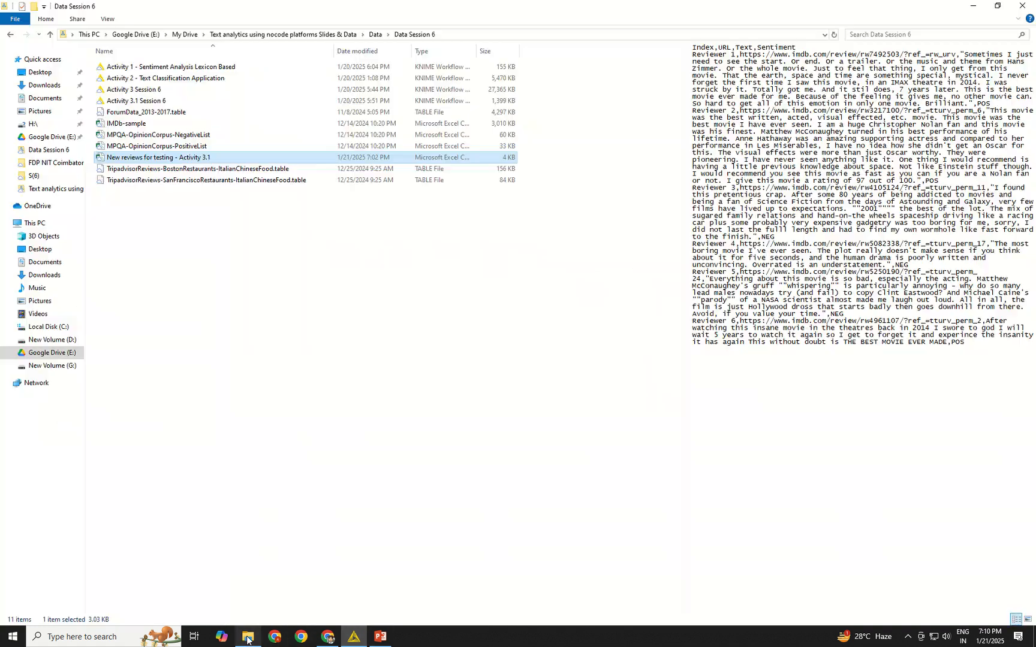
pyautogui.doubleClick(238, 158)
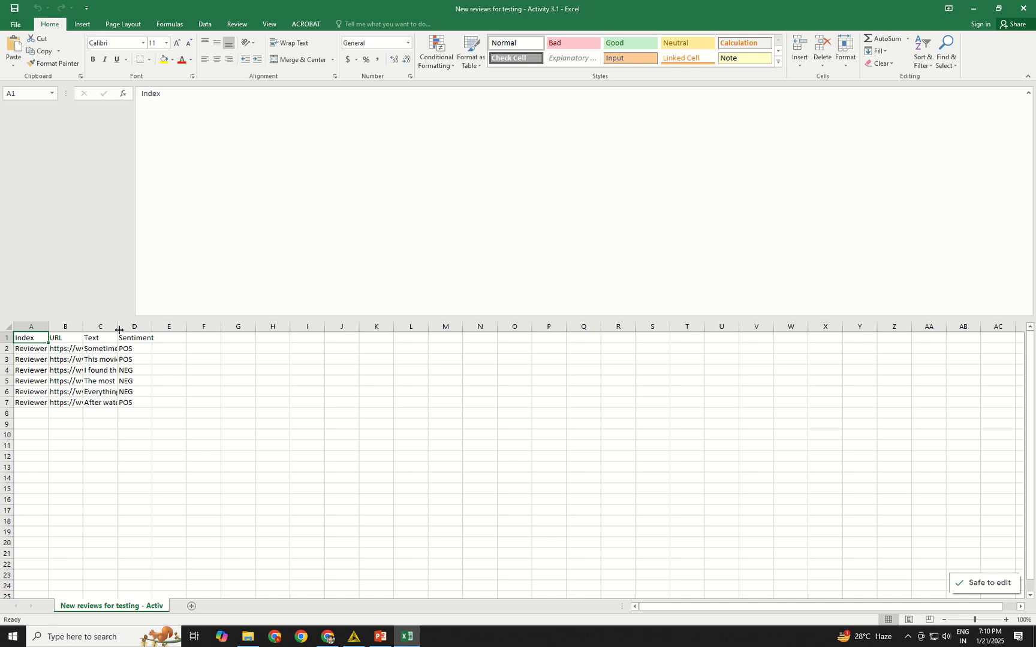
pyautogui.moveTo(120, 329); pyautogui.dragTo(265, 330)
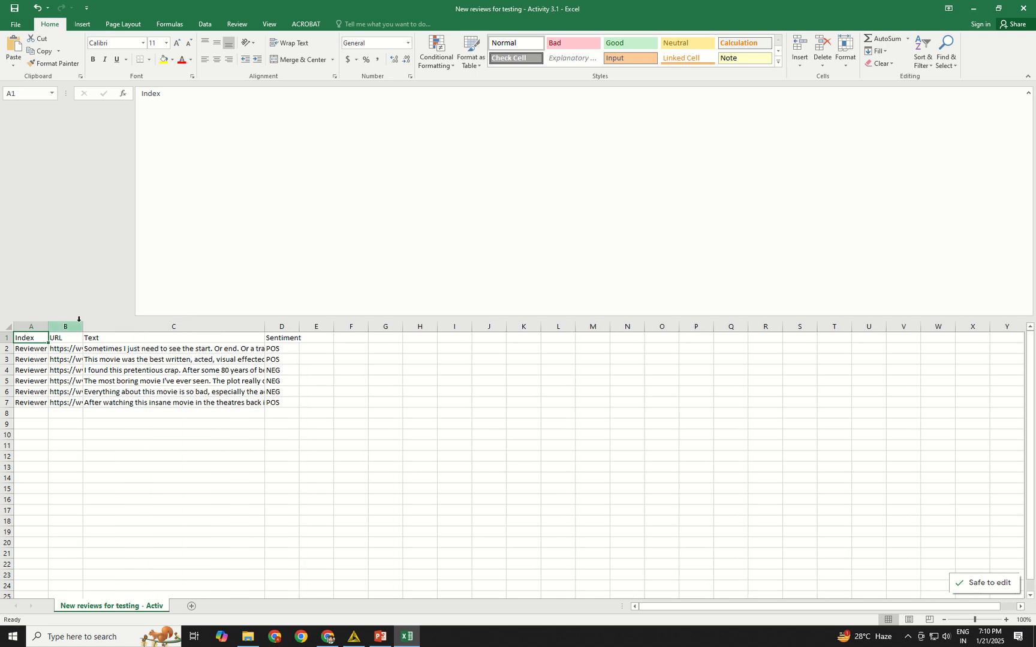
pyautogui.click(188, 352)
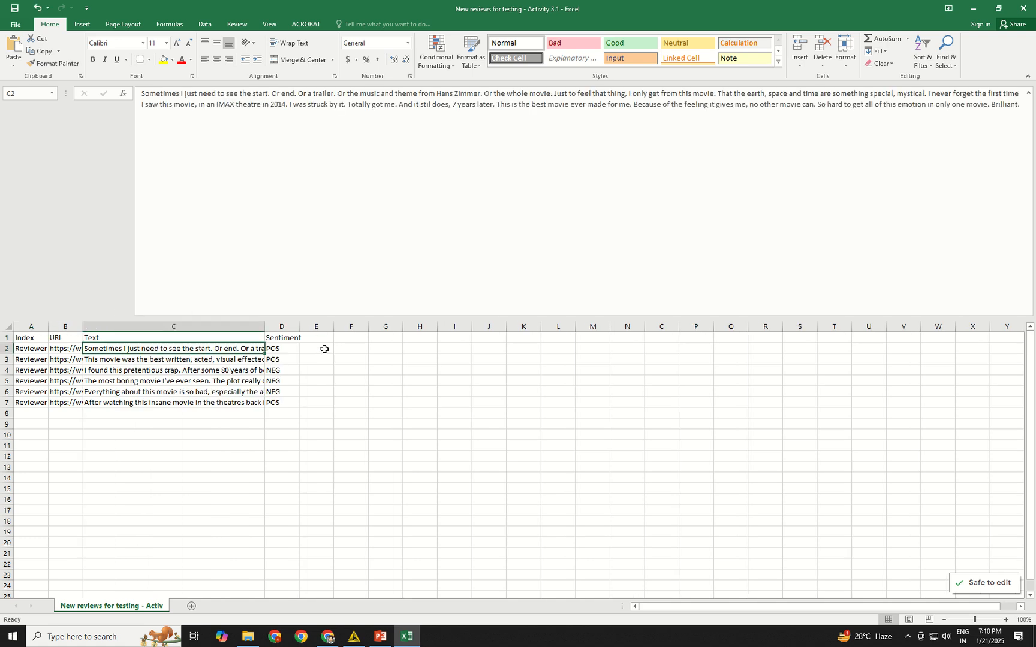
pyautogui.moveTo(49, 327); pyautogui.dragTo(83, 327)
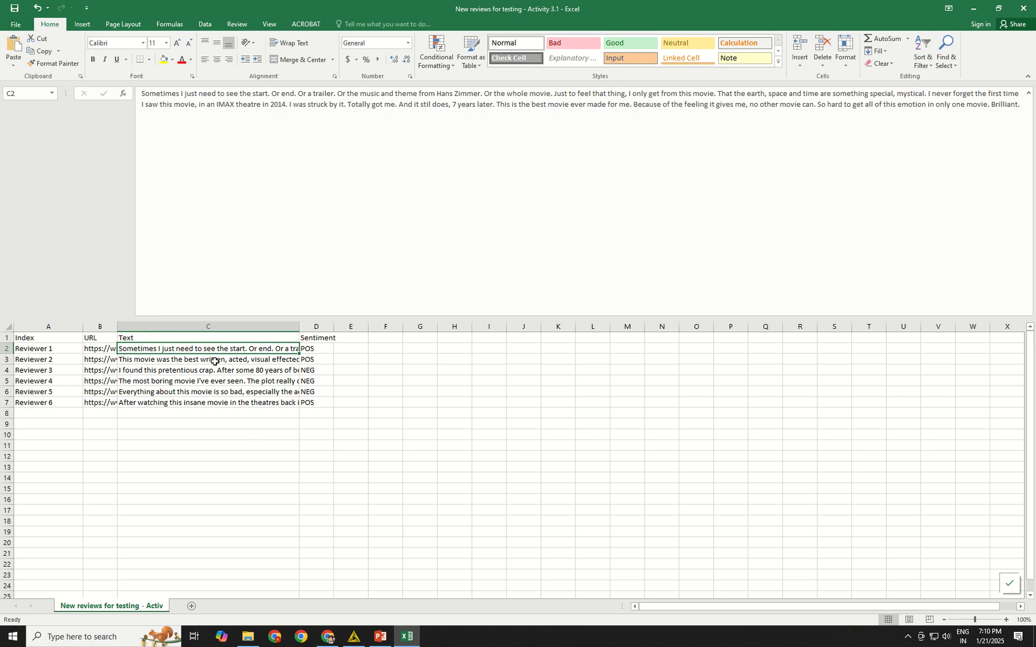
# Read the full review texts of Reviewers 6, 4 and 3 in the Text column.
pyautogui.click(153, 406)
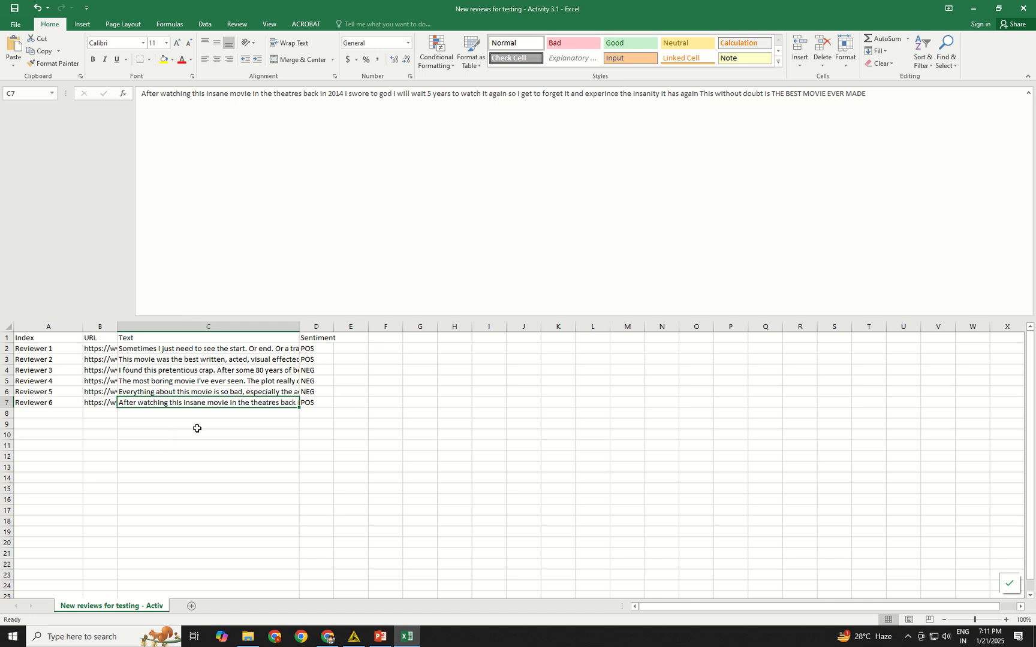
pyautogui.click(252, 381)
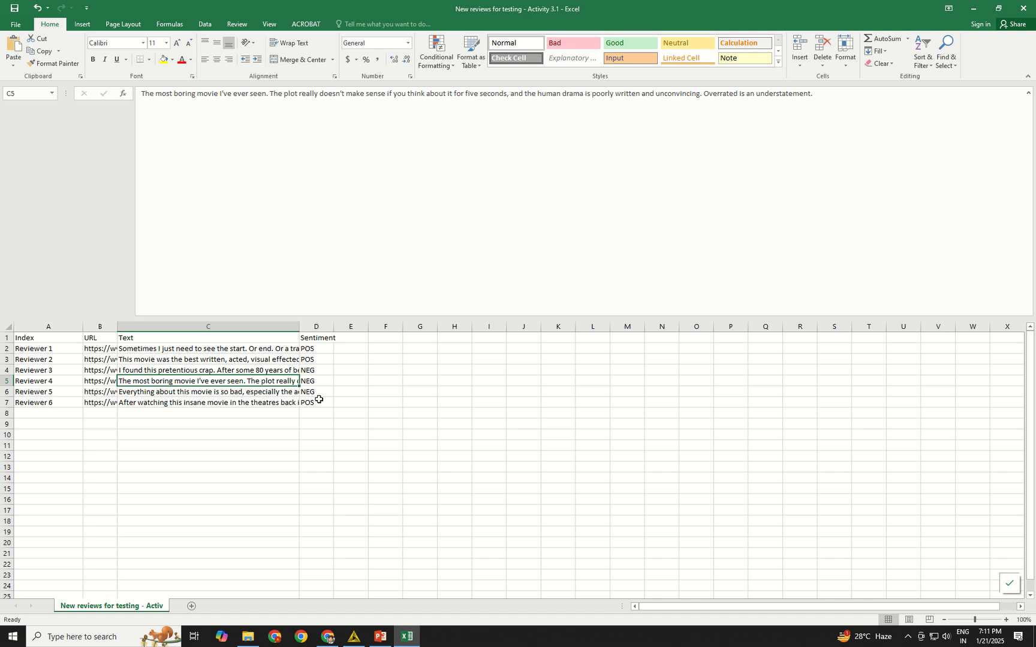
pyautogui.click(269, 370)
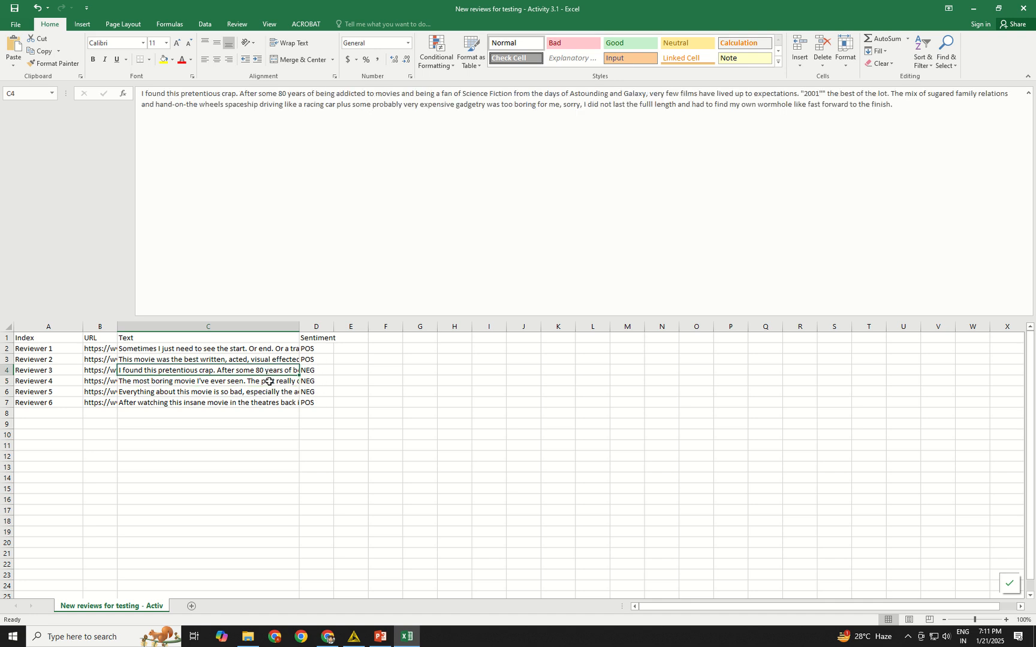
pyautogui.click(270, 382)
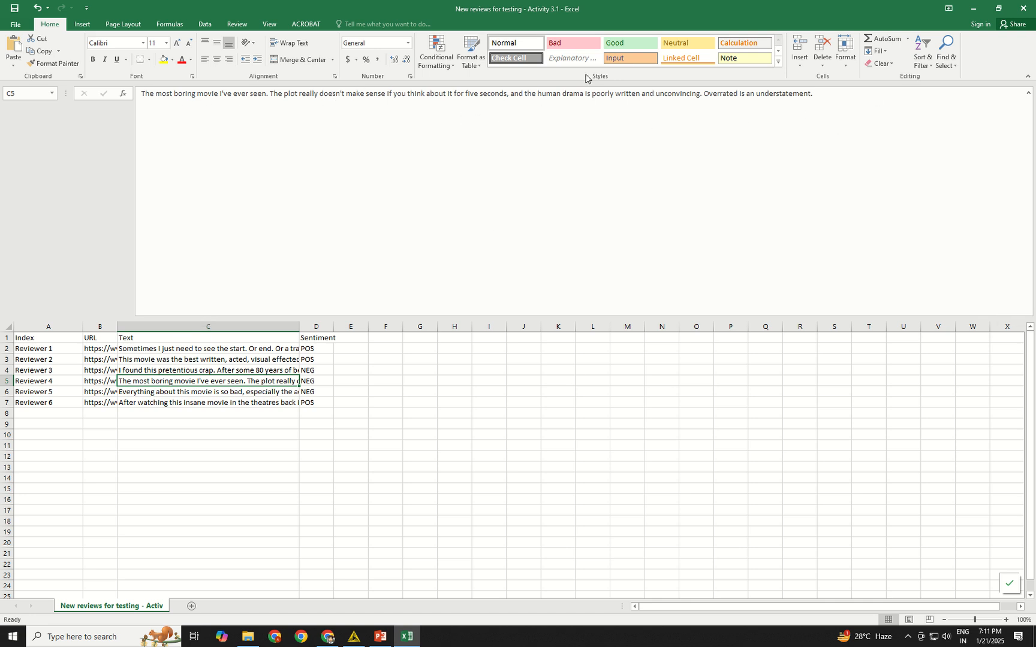
# Switch back to KNIME and open the Decision Tree Learner's decision tree view.
pyautogui.click(355, 637)
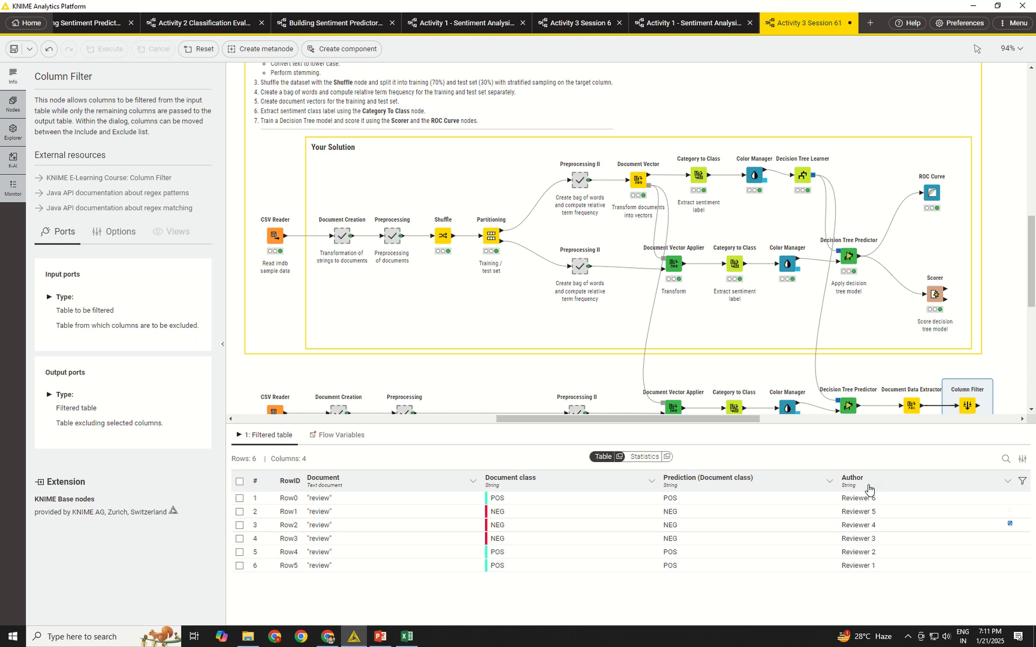
pyautogui.scroll(-2, 964, 305)
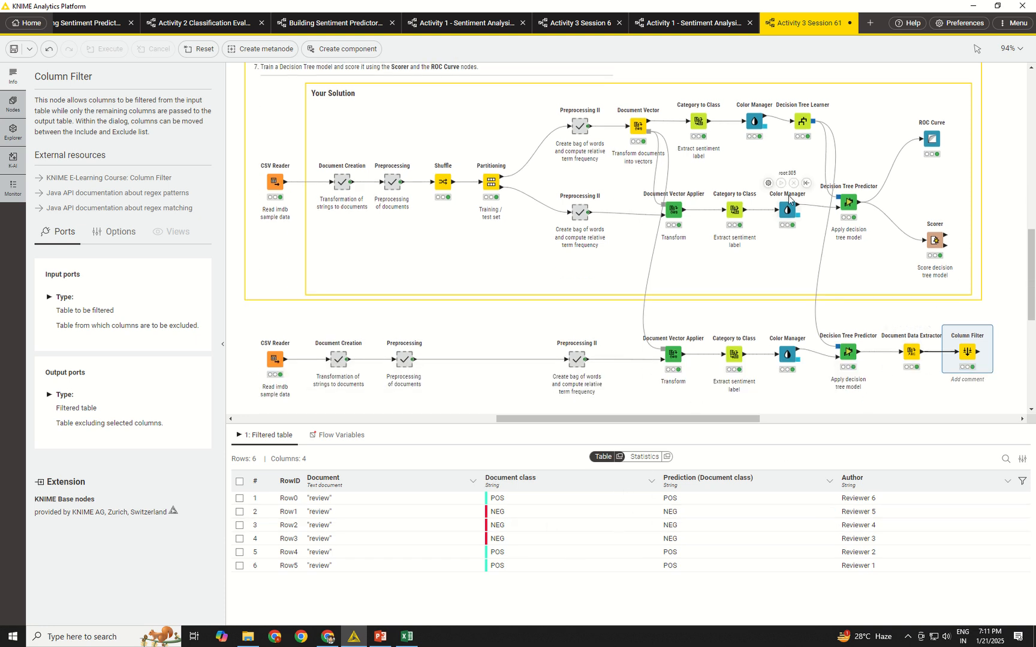
pyautogui.click(848, 354)
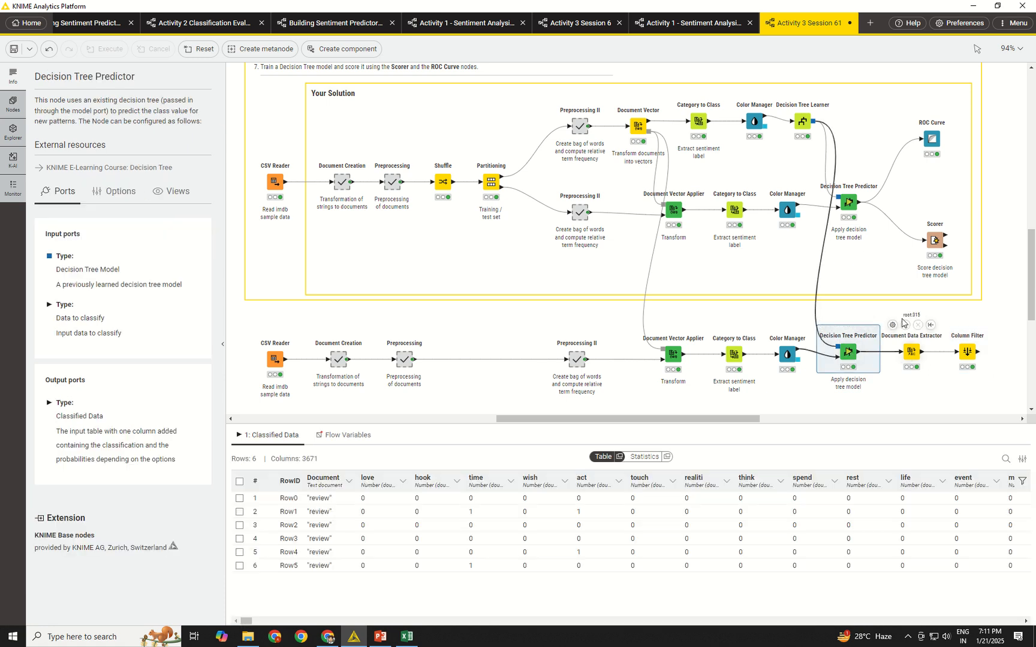
pyautogui.click(803, 123)
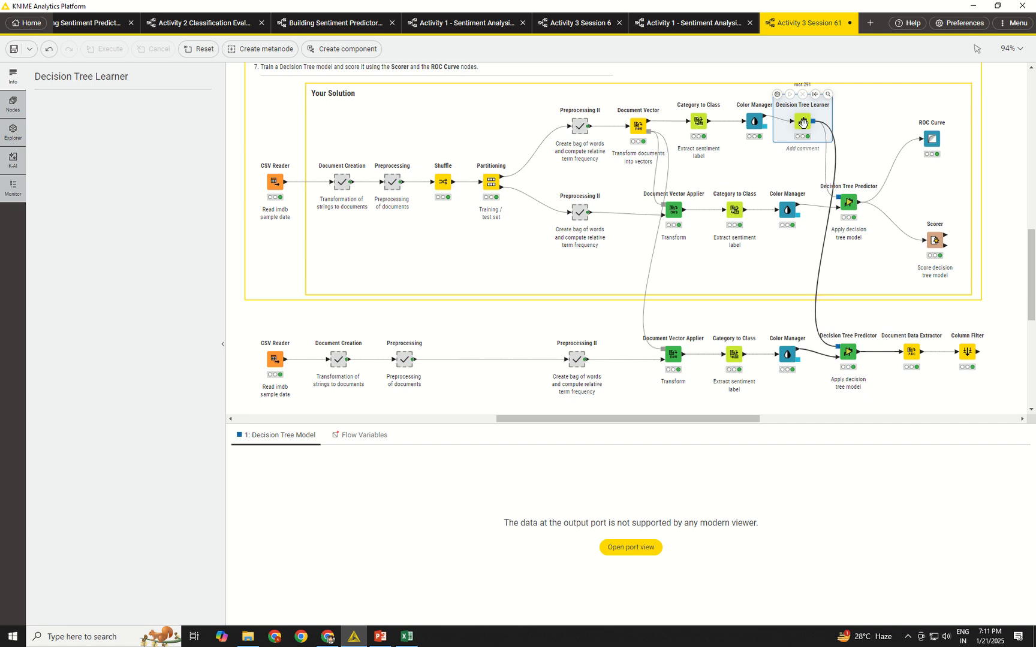
pyautogui.click(827, 96)
pyautogui.click(624, 162)
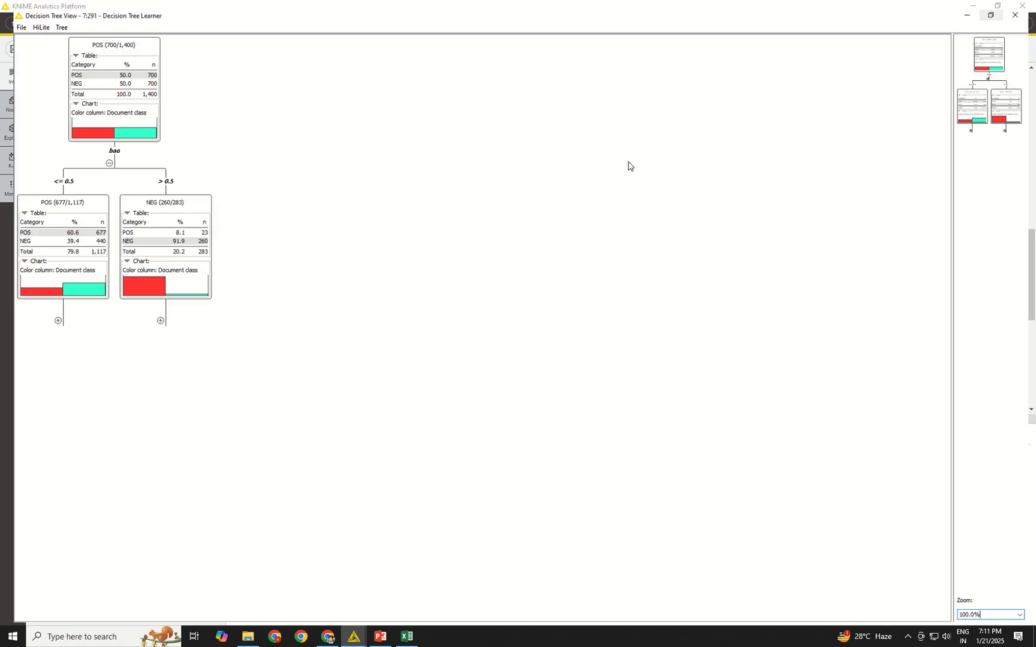
# Expand both branches under the root node and follow the <= 0.5 side down through the bore split's child nodes.
pyautogui.click(150, 318)
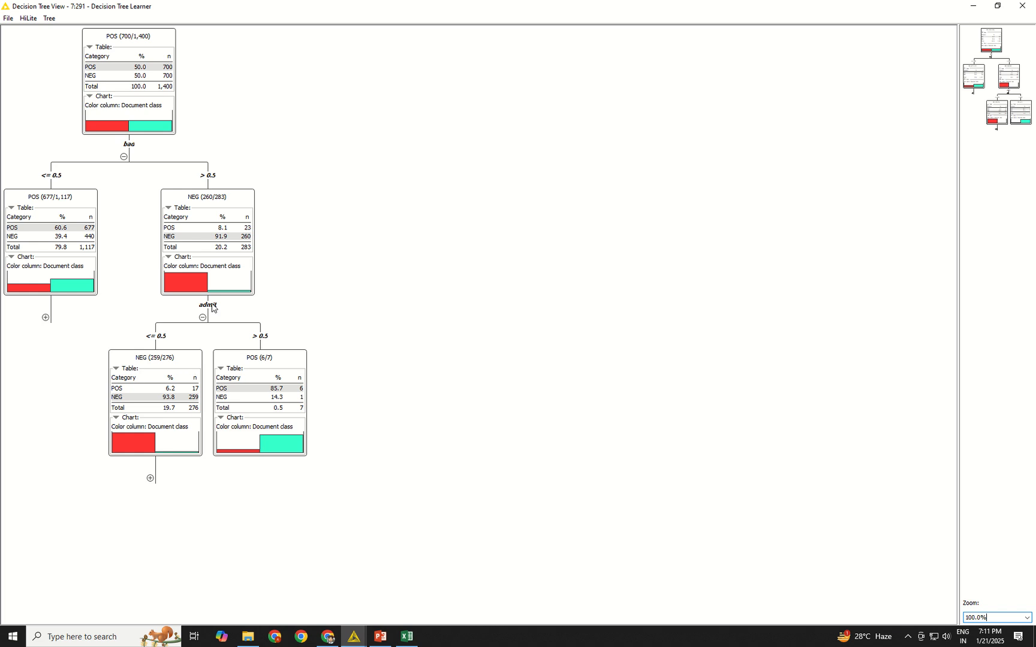
pyautogui.click(46, 317)
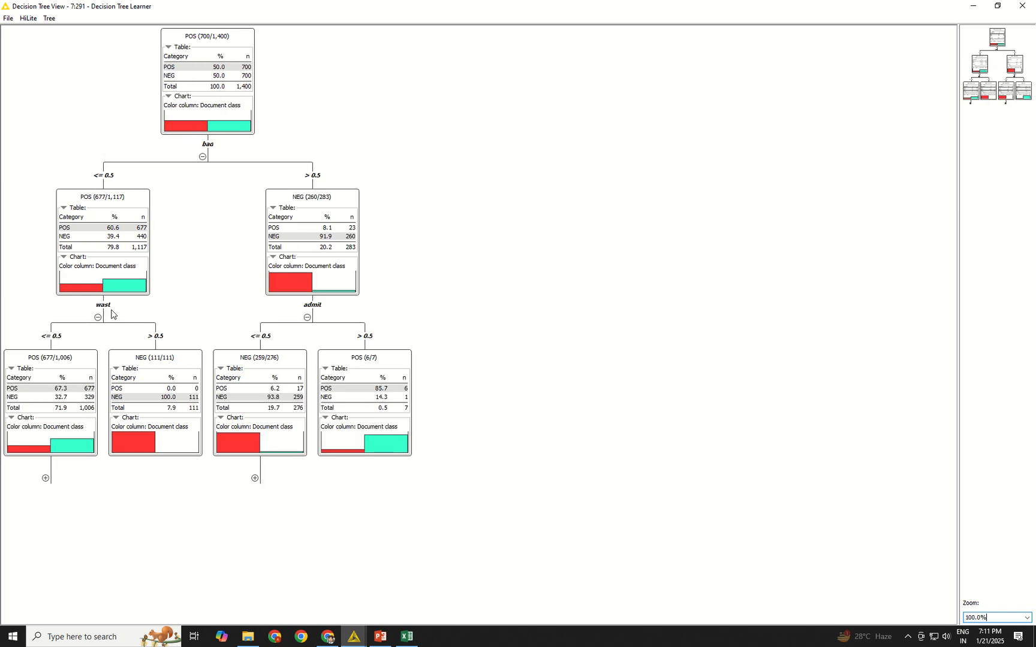
pyautogui.click(45, 479)
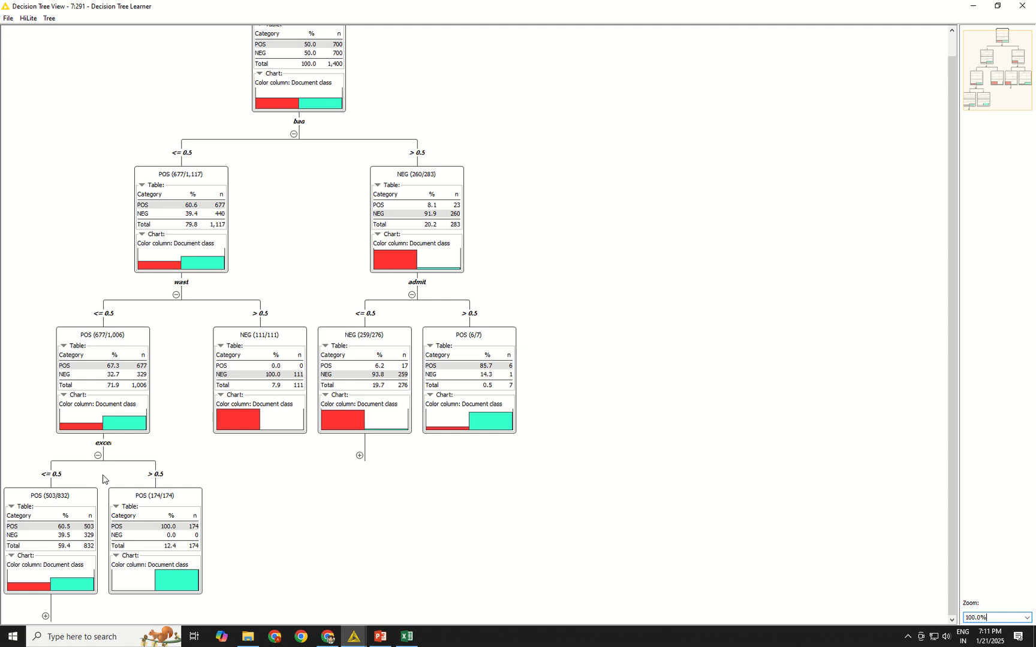
pyautogui.click(45, 617)
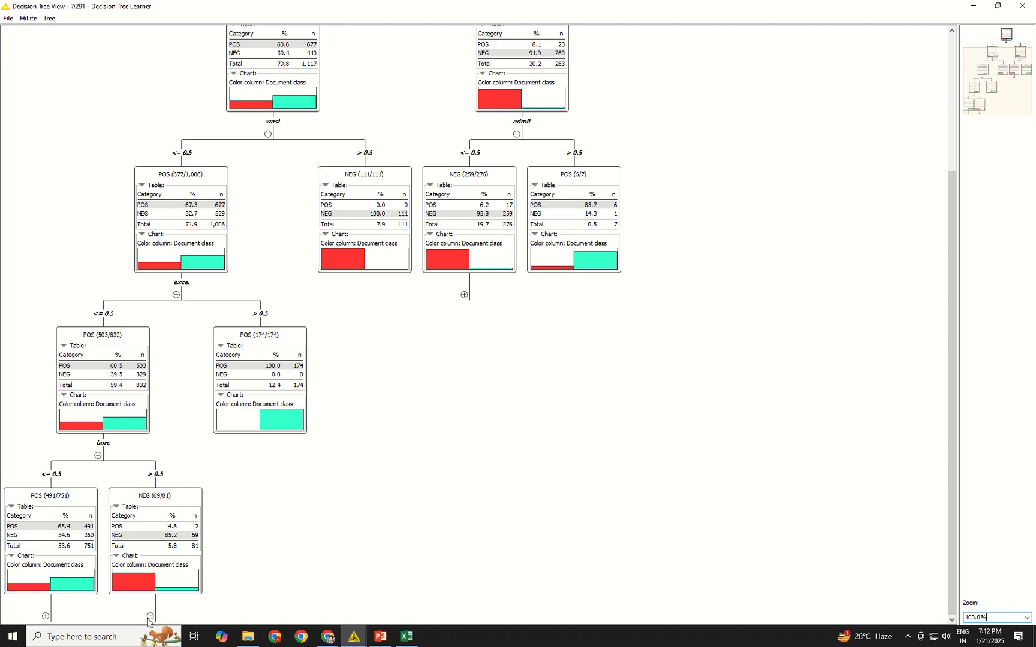
pyautogui.click(149, 617)
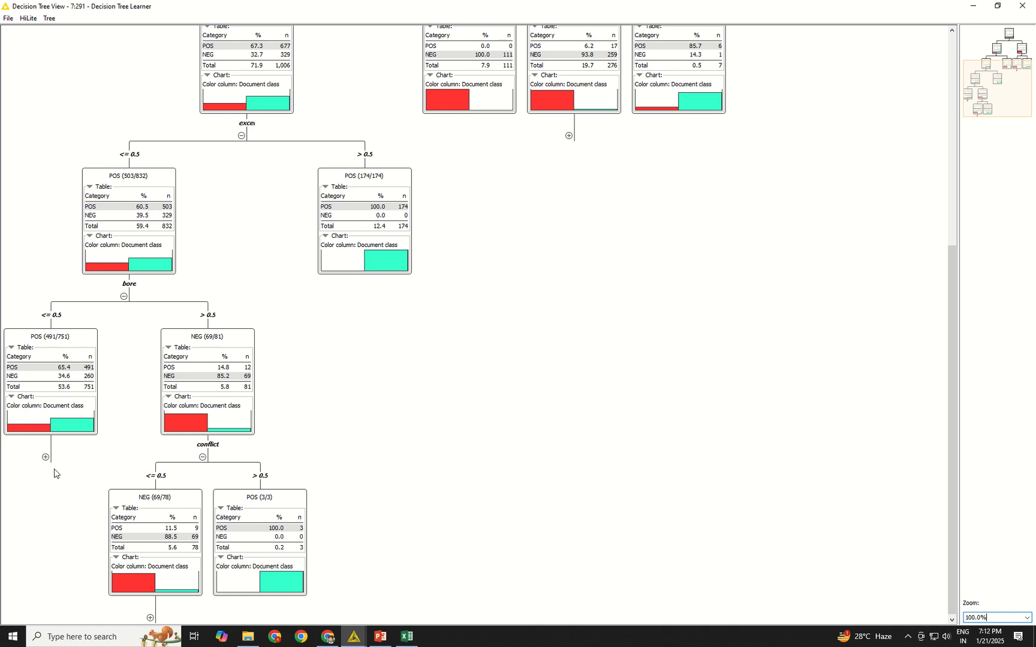
pyautogui.click(45, 458)
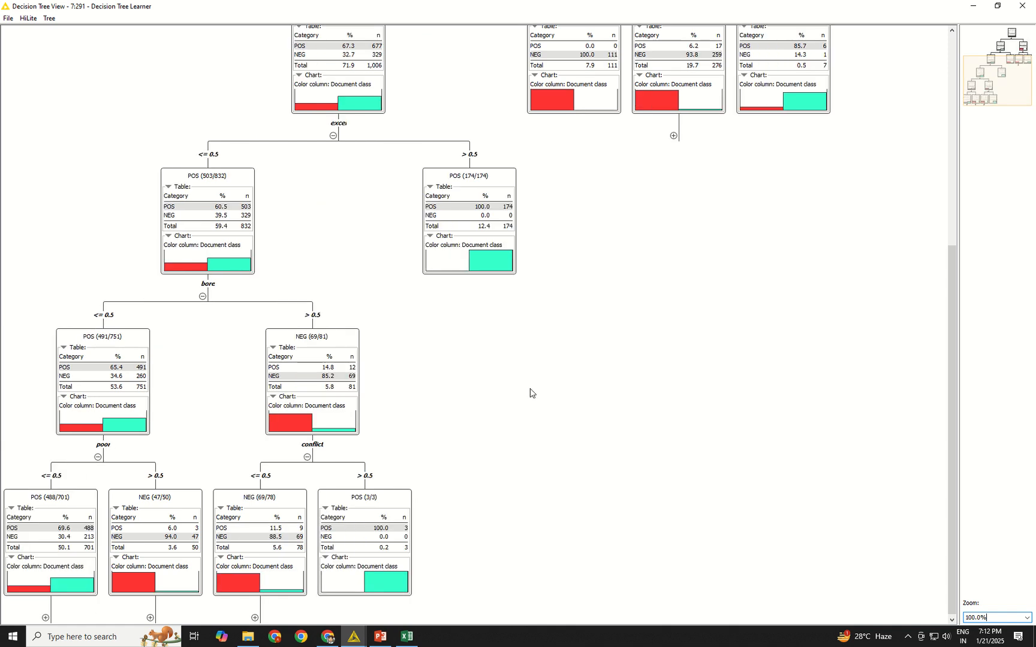
# Review the expanded decision tree back up to its root node, and close the tree view.
pyautogui.scroll(12, 609, 314)
pyautogui.scroll(5, 830, 386)
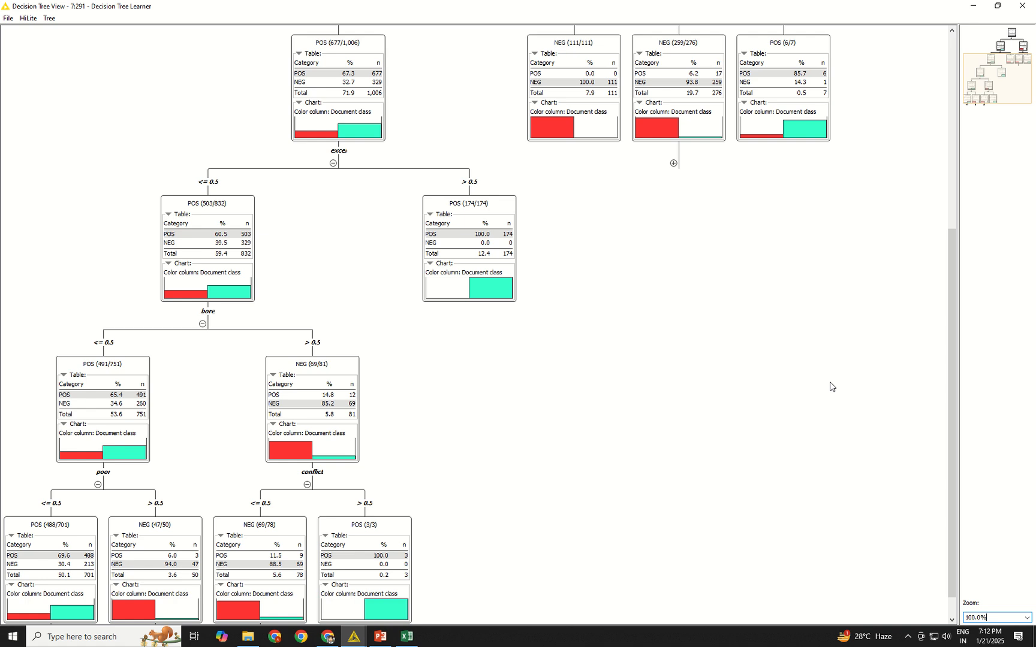
pyautogui.moveTo(948, 375); pyautogui.dragTo(942, 158)
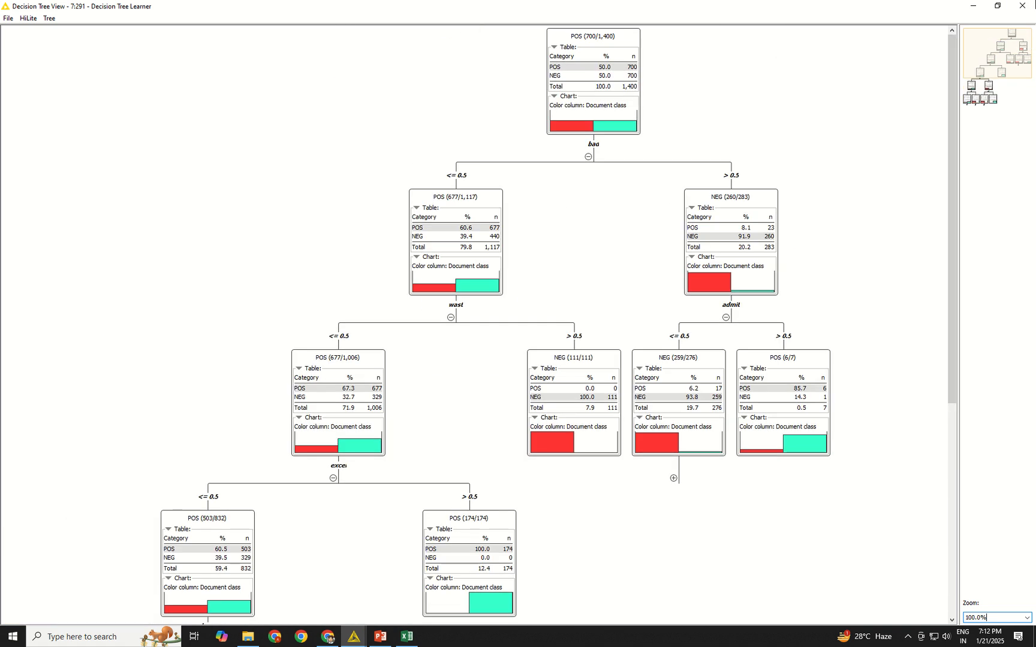
pyautogui.click(1022, 5)
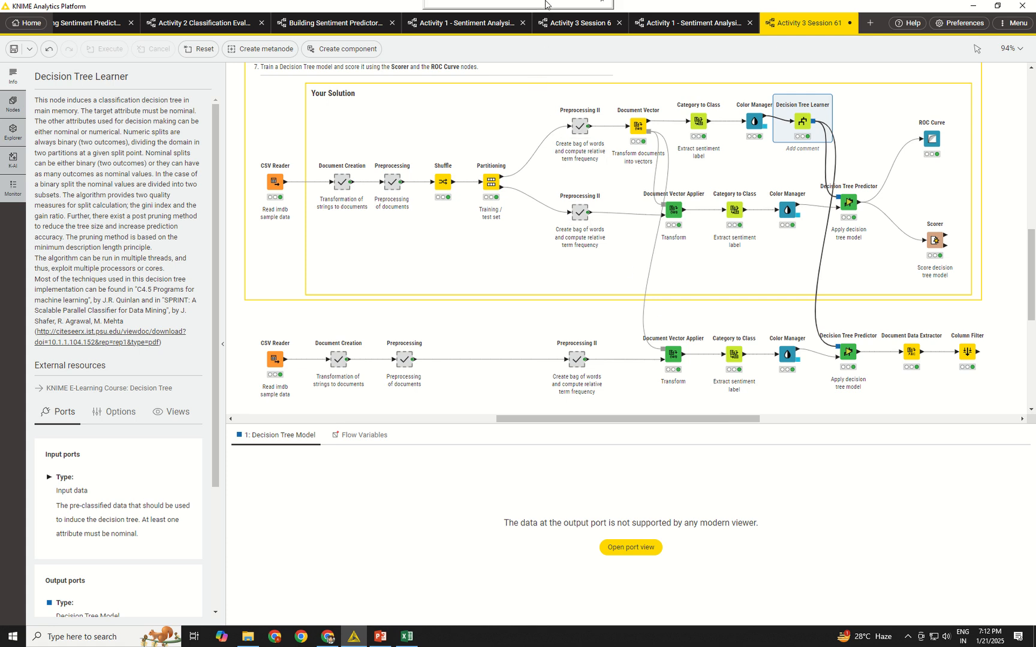
pyautogui.moveTo(542, 5)
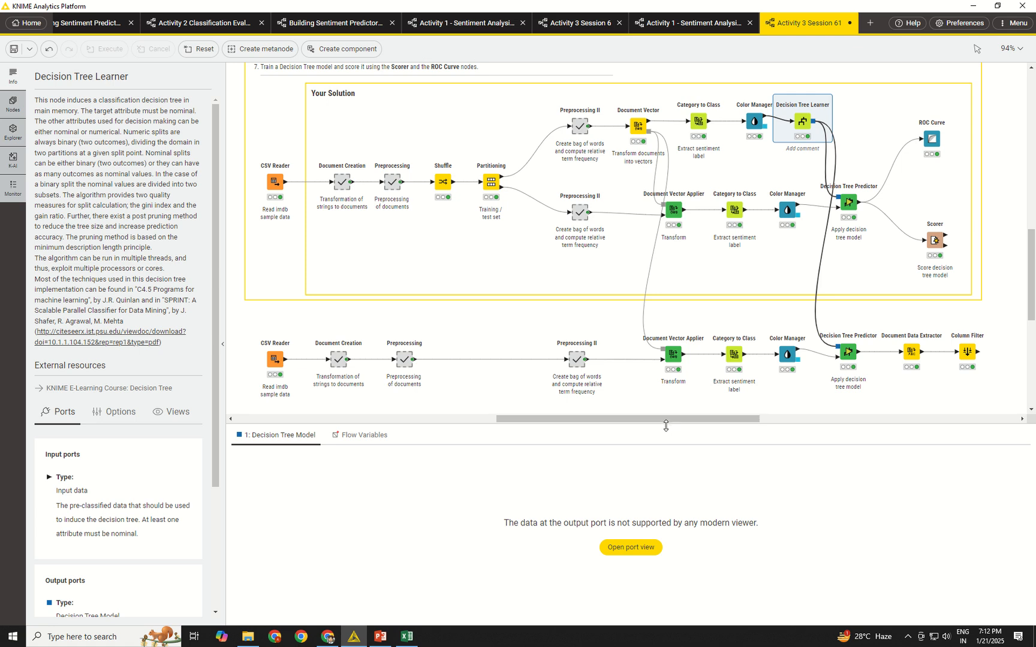
pyautogui.moveTo(663, 423); pyautogui.dragTo(662, 446)
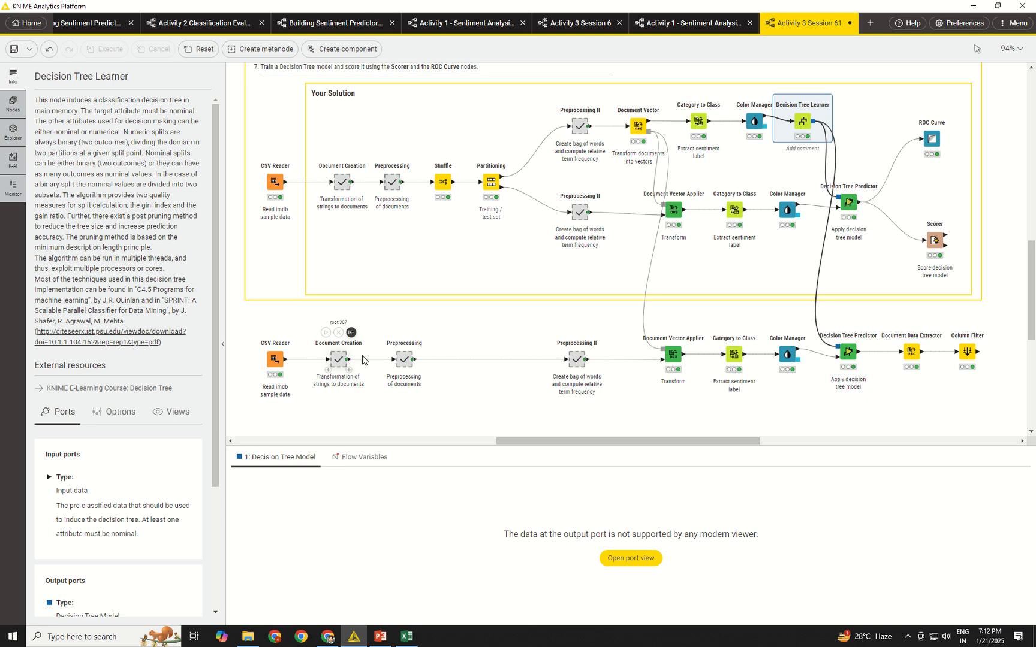
pyautogui.scroll(2, 324, 354)
pyautogui.scroll(-2, 288, 339)
pyautogui.scroll(2, 451, 402)
pyautogui.scroll(-2, 451, 402)
pyautogui.moveTo(518, 446); pyautogui.dragTo(519, 460)
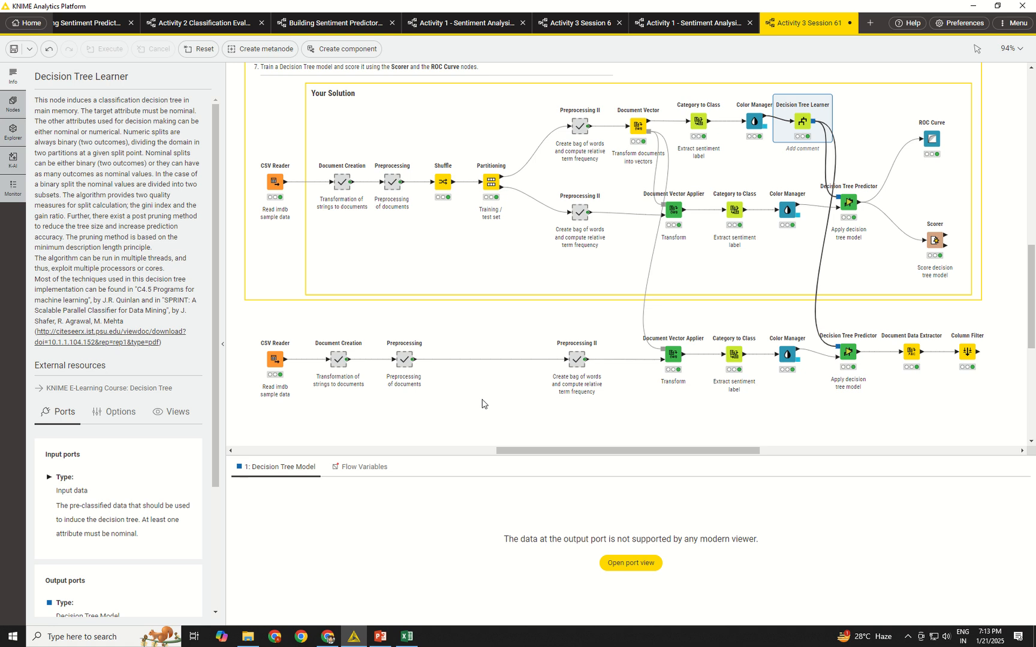
pyautogui.scroll(2, 485, 398)
pyautogui.scroll(-2, 487, 395)
pyautogui.moveTo(396, 1)
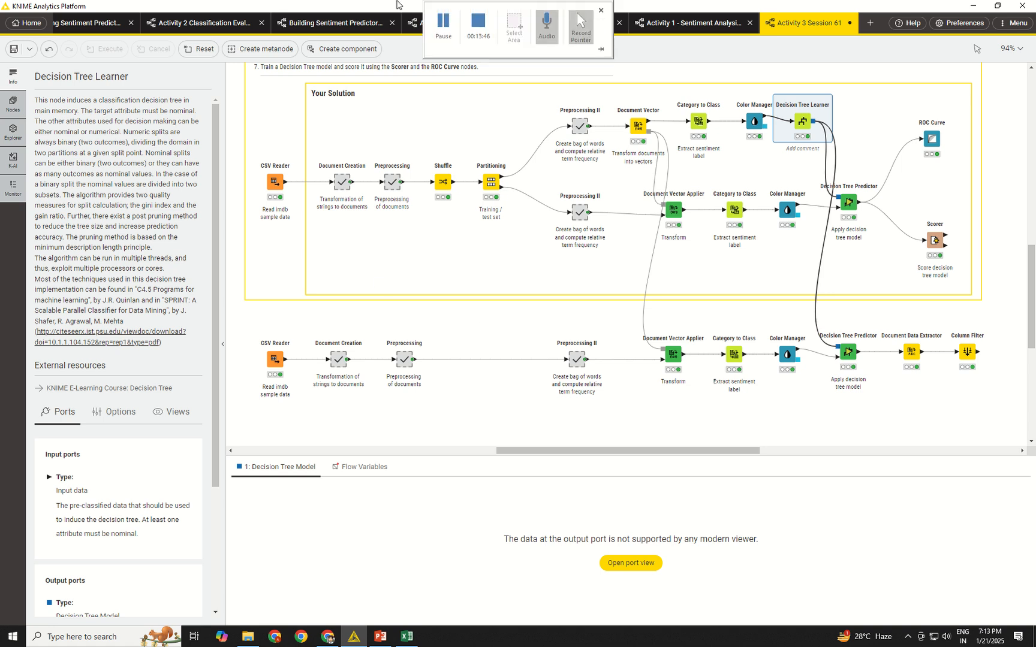